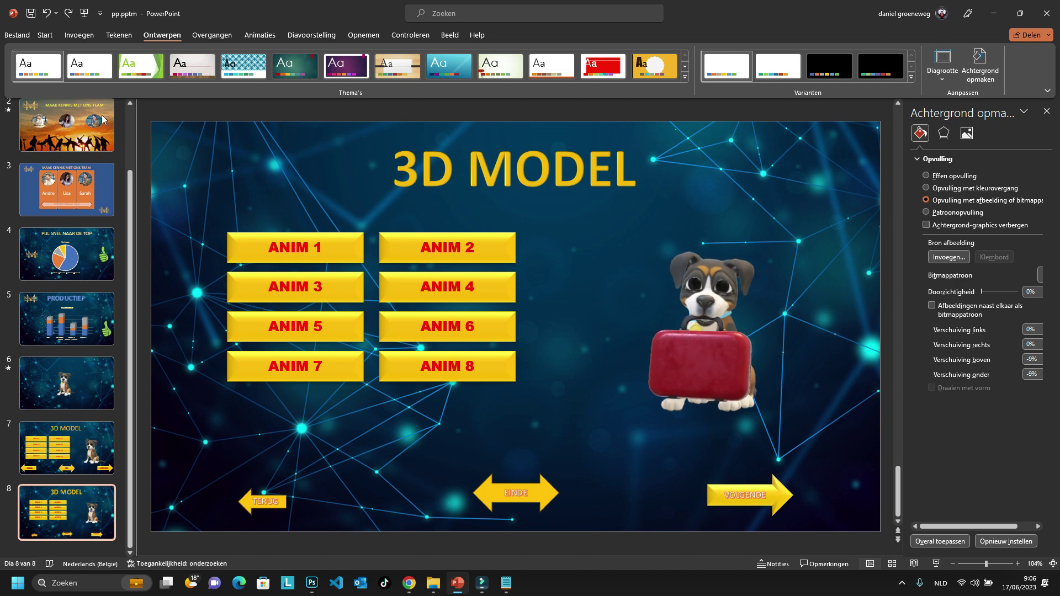
Step: Switch to the Start (Home) ribbon tab
left_click(44, 35)
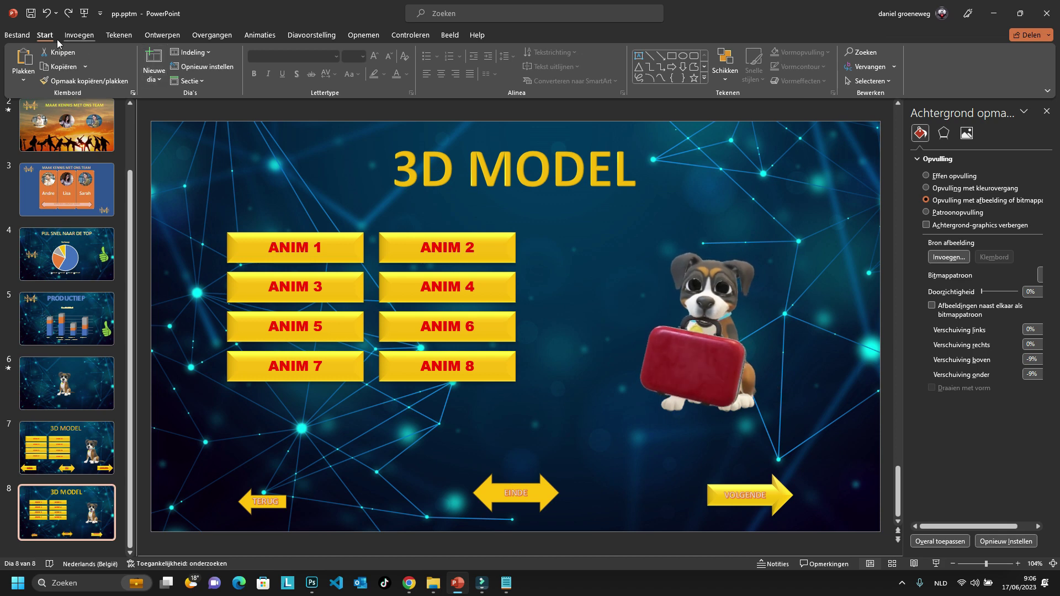
Step: Add a new slide 9 with the Leeg (Blank) layout
left_click(159, 80)
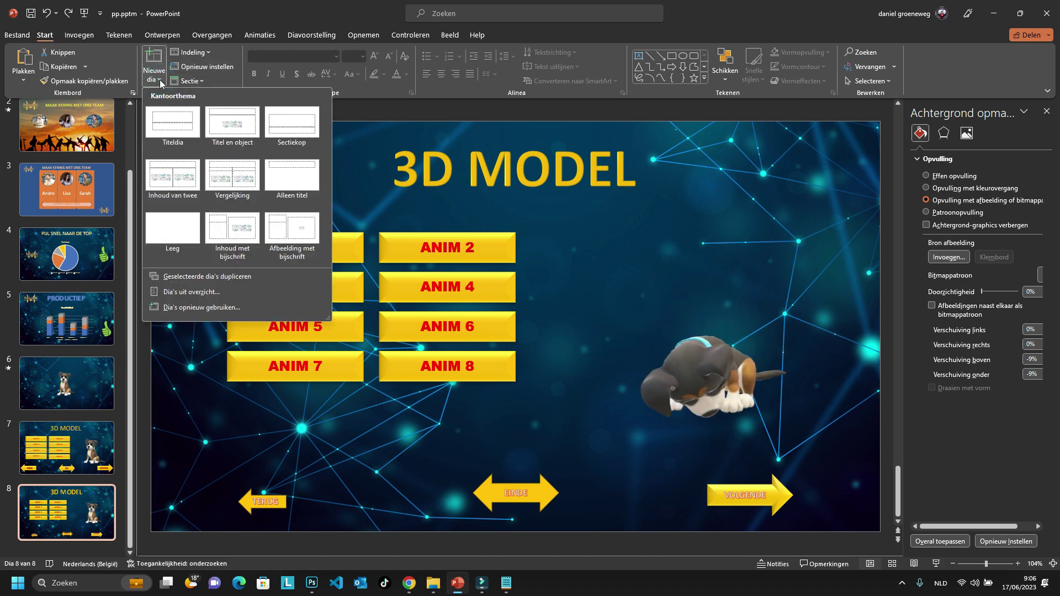
left_click(168, 236)
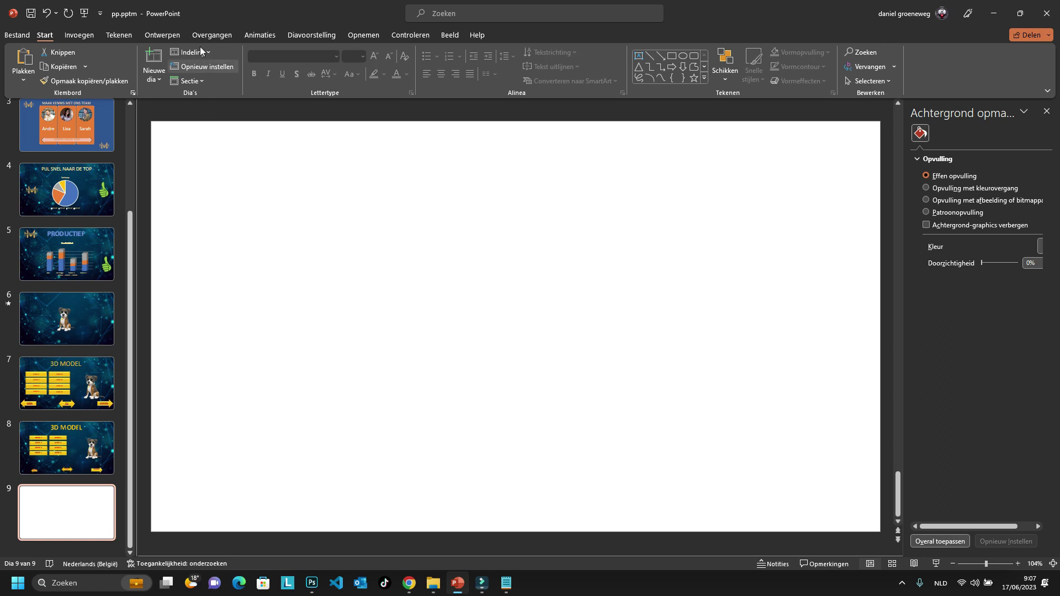
left_click(157, 35)
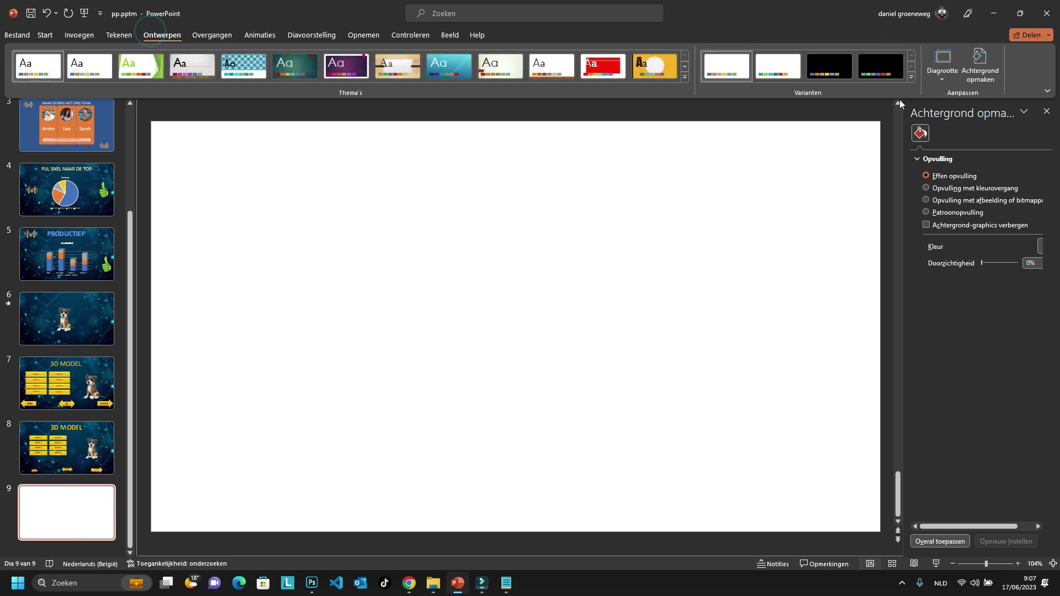
Step: Fill slide 9's background with the picture miranti-back.jpg
left_click(980, 69)
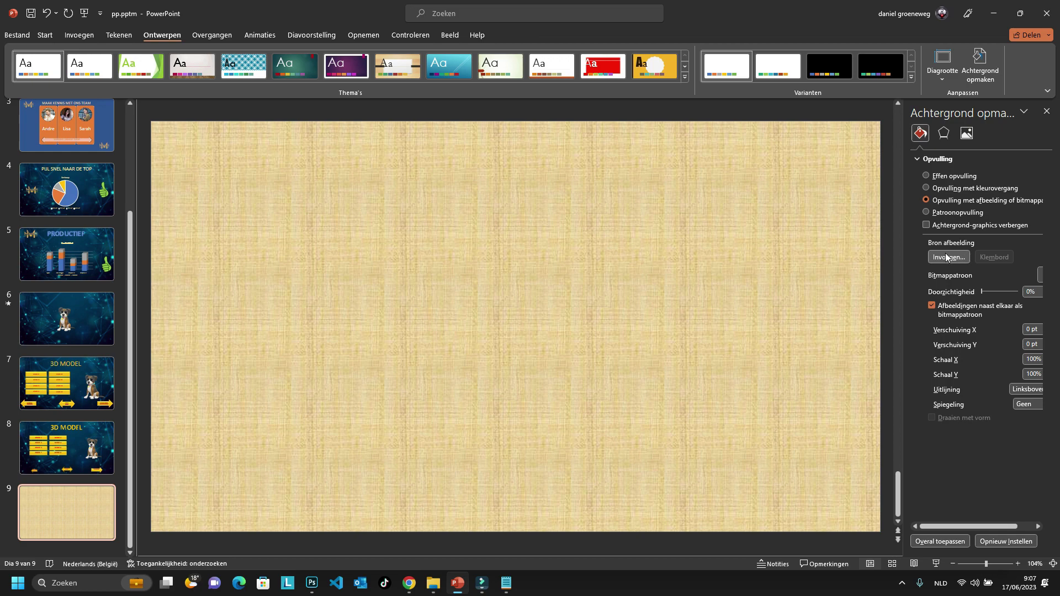
left_click(946, 258)
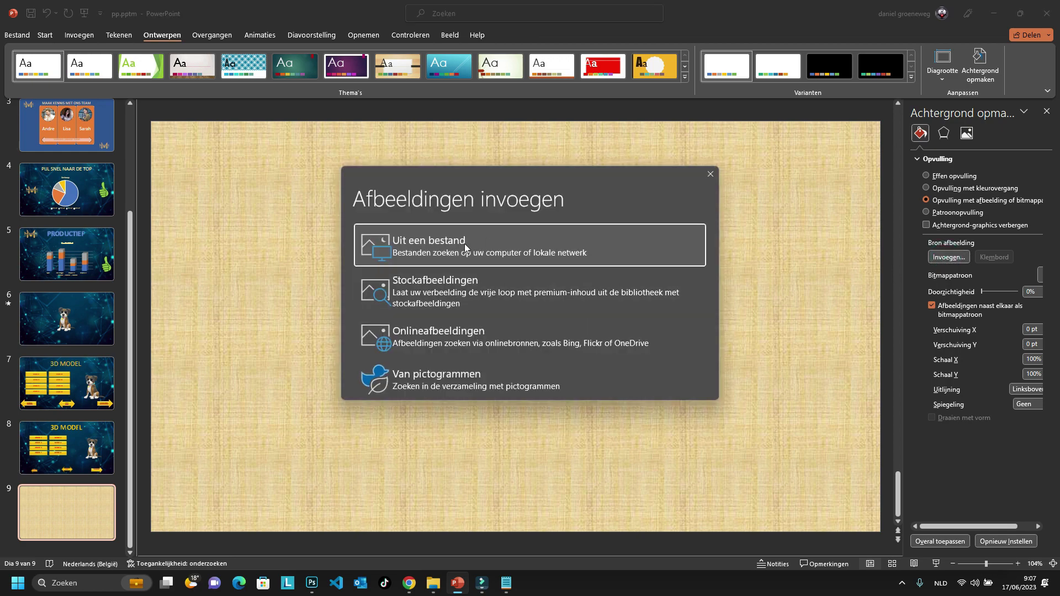
left_click(465, 244)
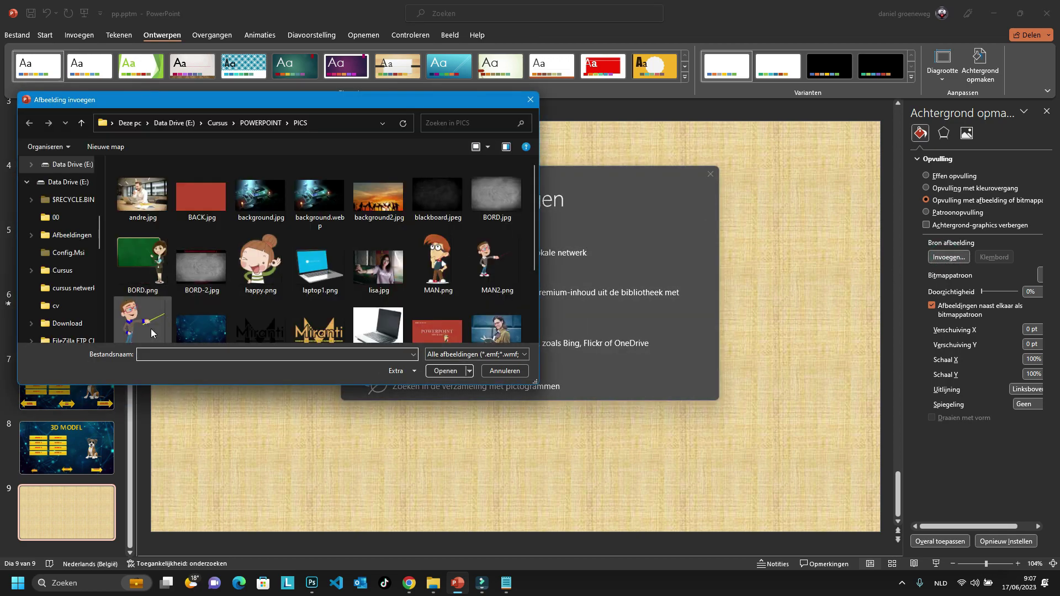
left_click(189, 336)
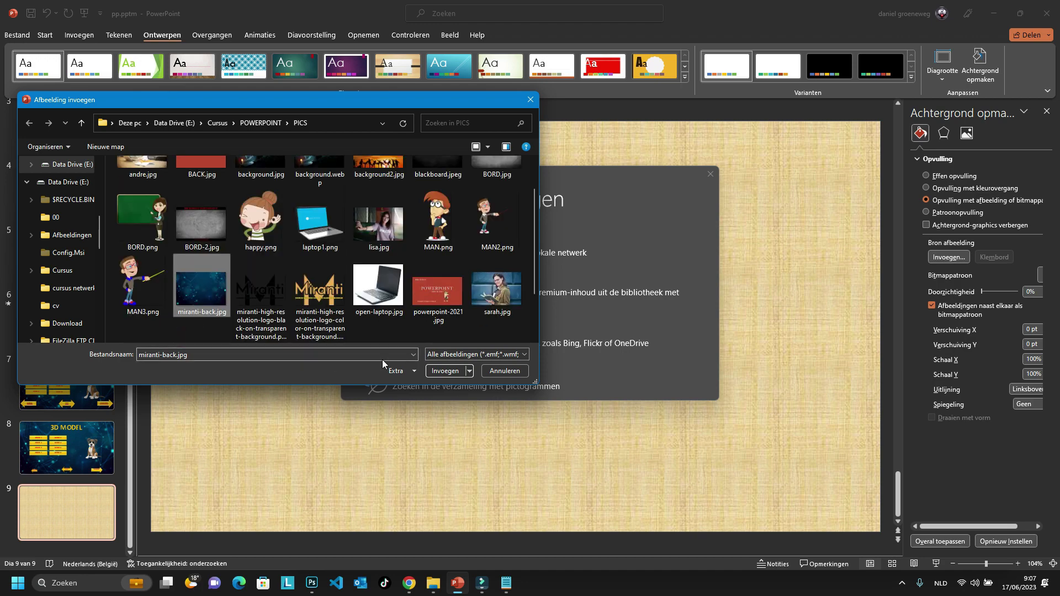
left_click(446, 373)
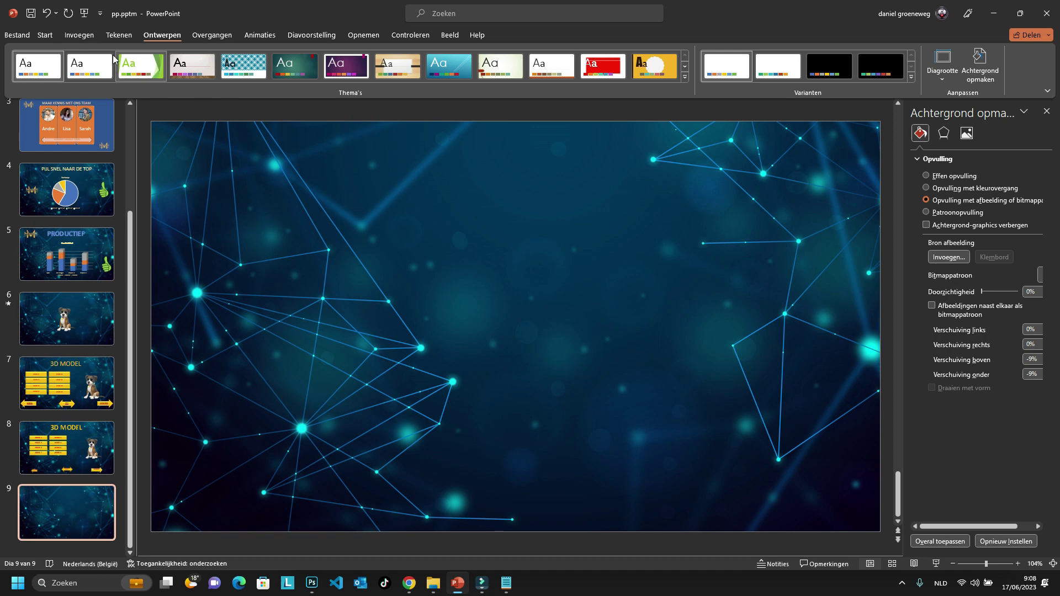
left_click(73, 34)
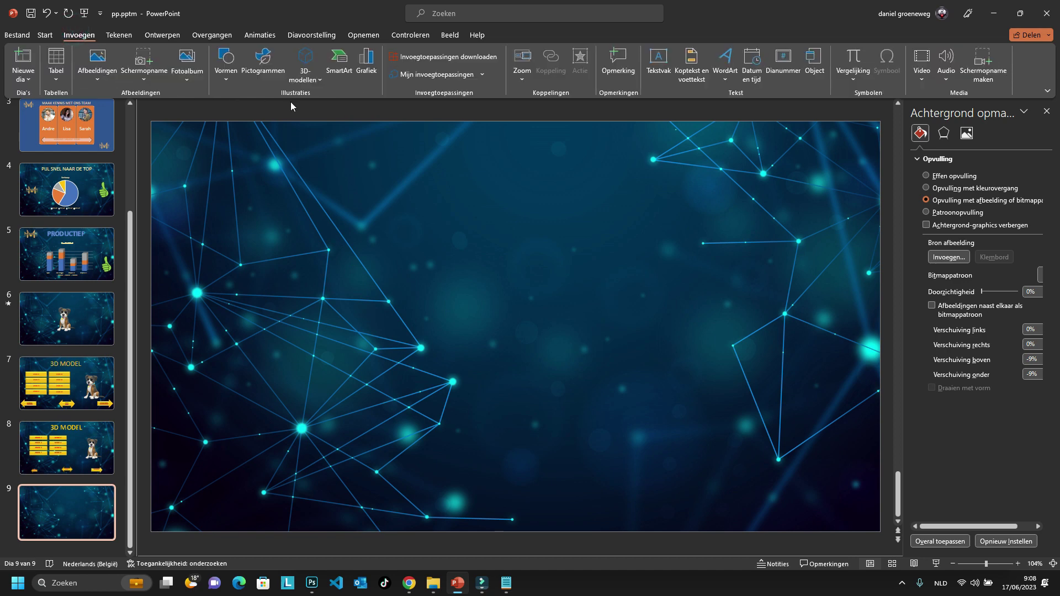
Step: Insert the second soccer ball from the Sports stock 3D models onto slide 9
left_click(307, 77)
left_click(319, 128)
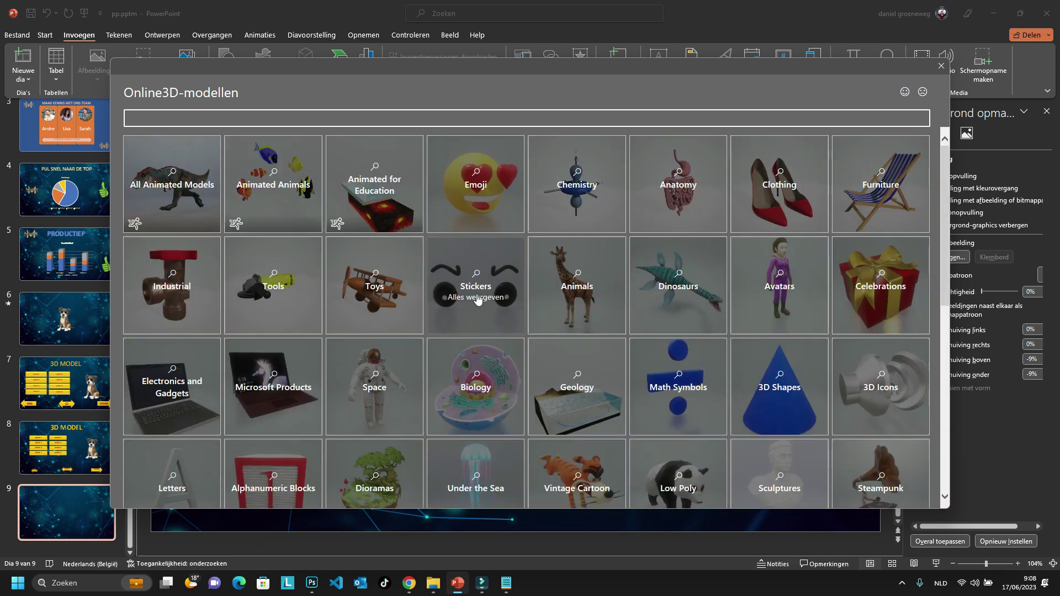
scroll(755, 365, "down", 5)
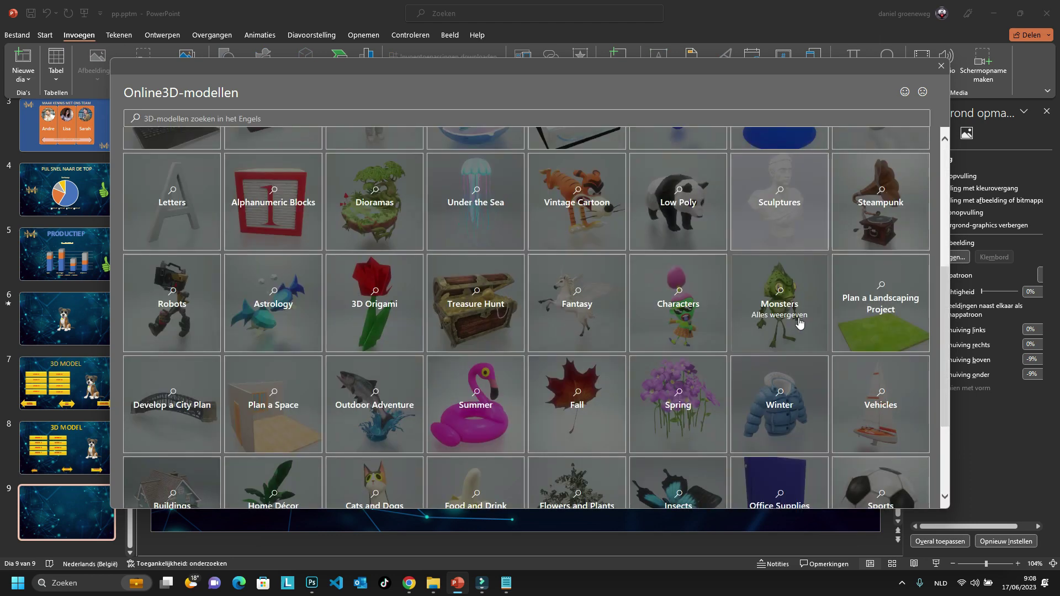
scroll(795, 331, "down", 2)
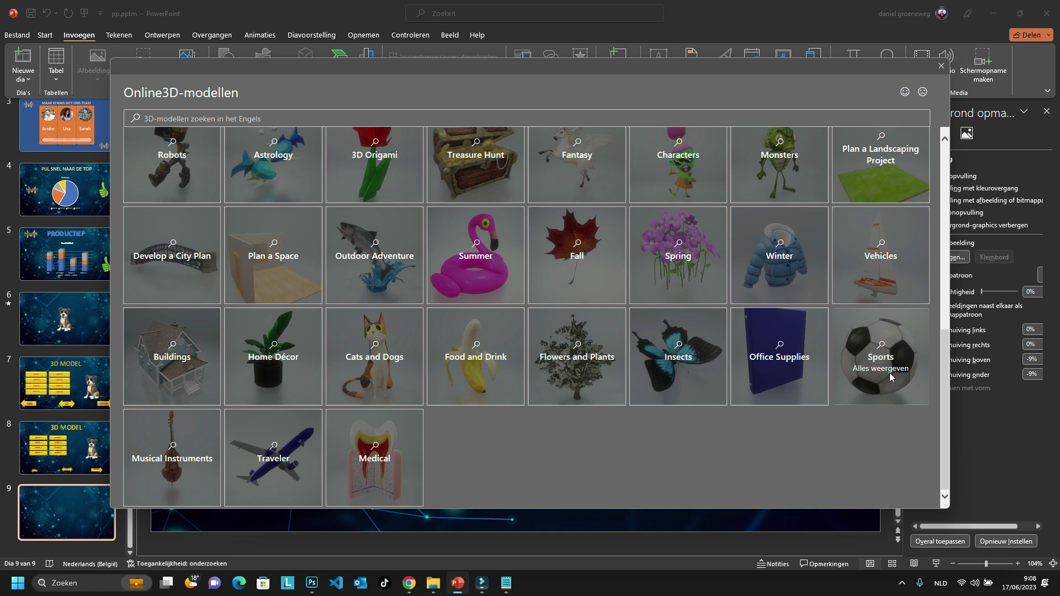
left_click(882, 380)
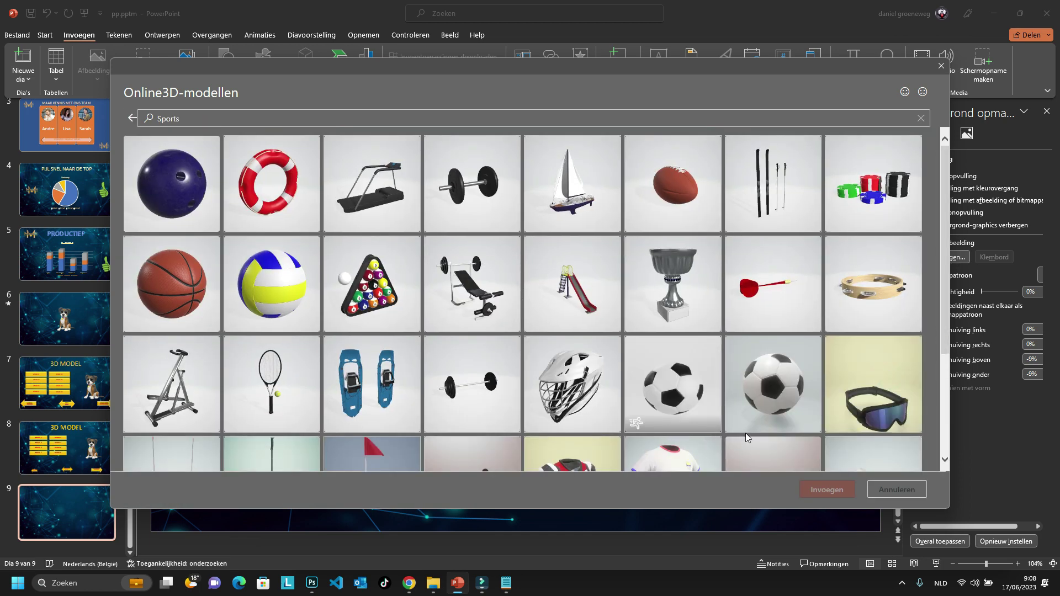
left_click(771, 391)
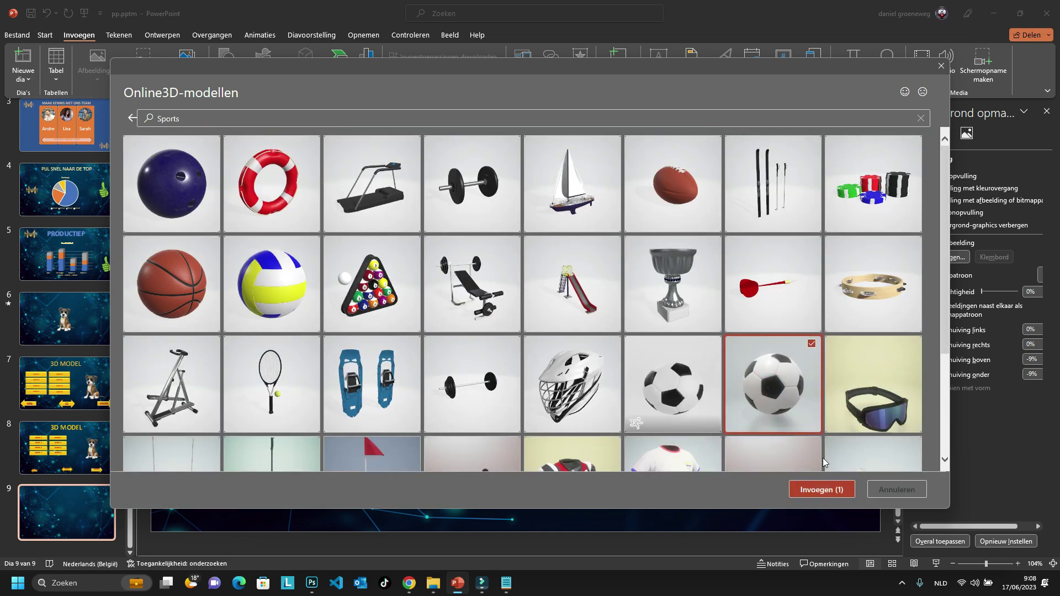
left_click(821, 489)
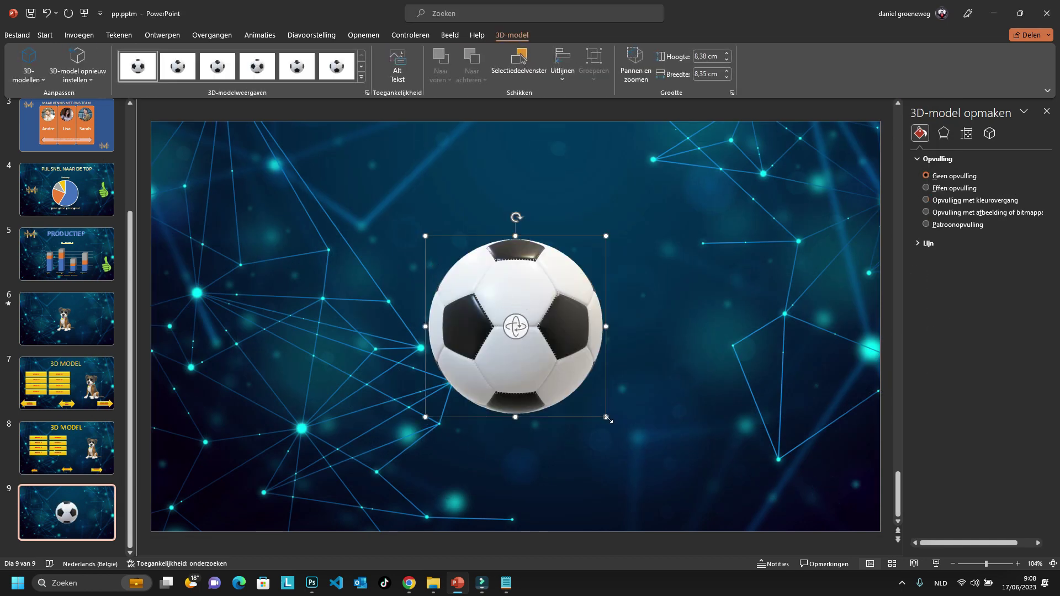
Step: Resize the soccer ball to about 4.75 × 5.77 cm and move it to the lower left
left_click_drag(607, 418, 572, 360)
left_click_drag(572, 359, 550, 339)
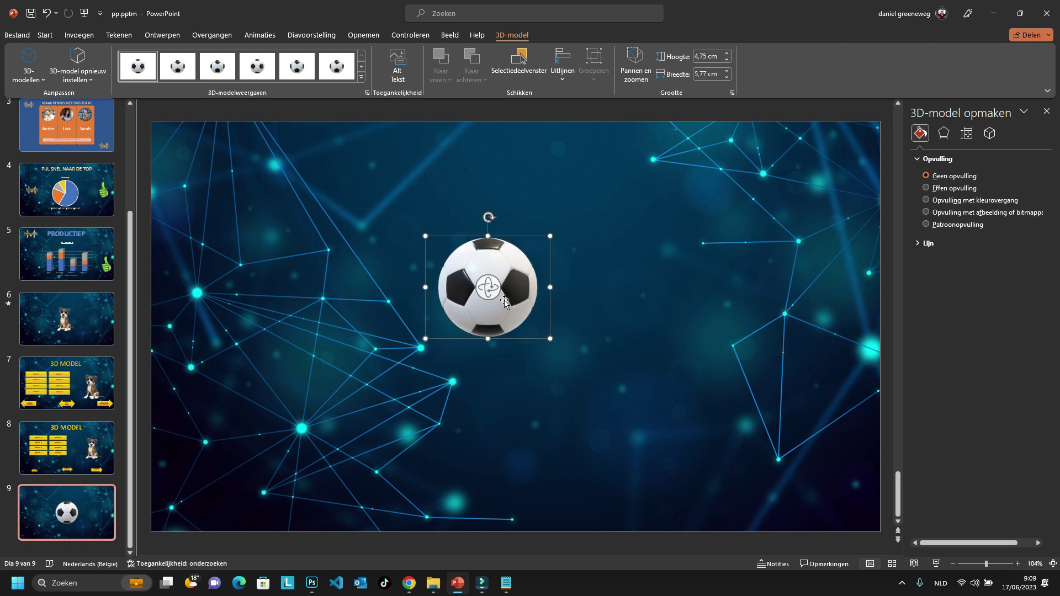
left_click_drag(512, 285, 284, 384)
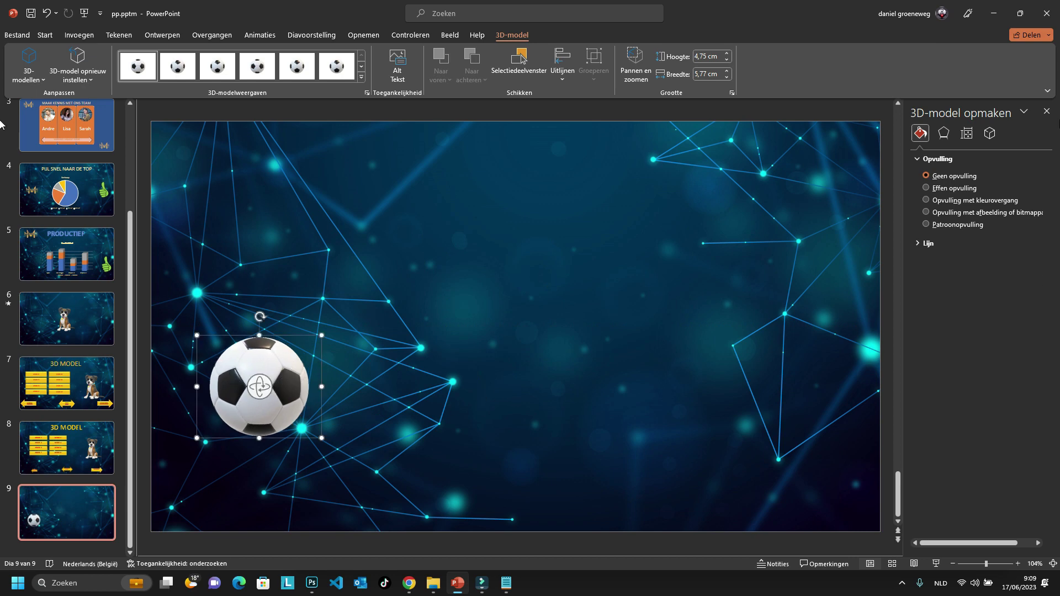
left_click(1046, 111)
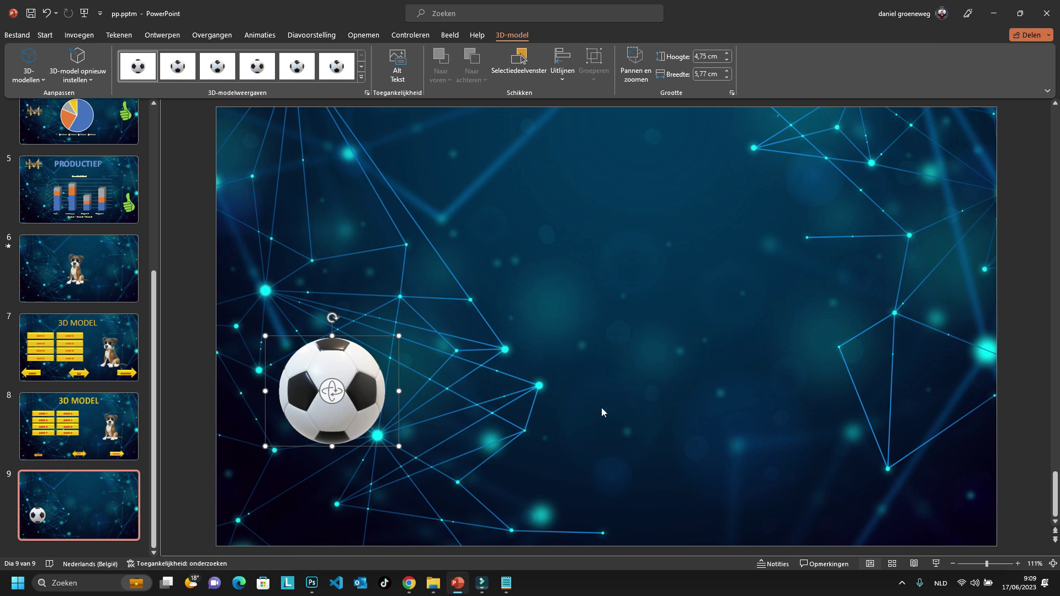
Step: Apply the Lijnen (Lines) motion path animation to the soccer ball
left_click(250, 43)
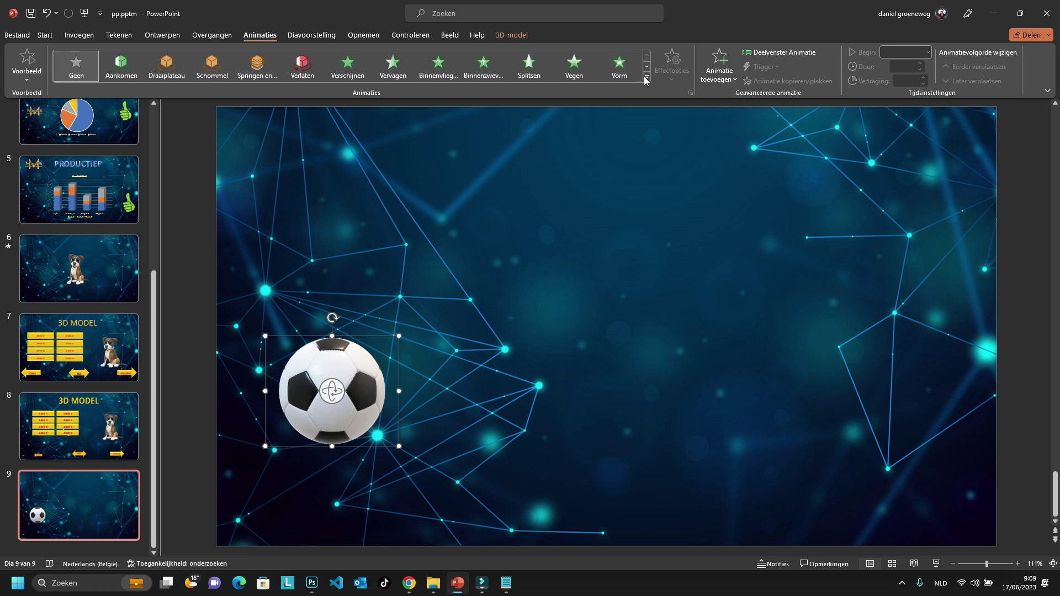
left_click(647, 80)
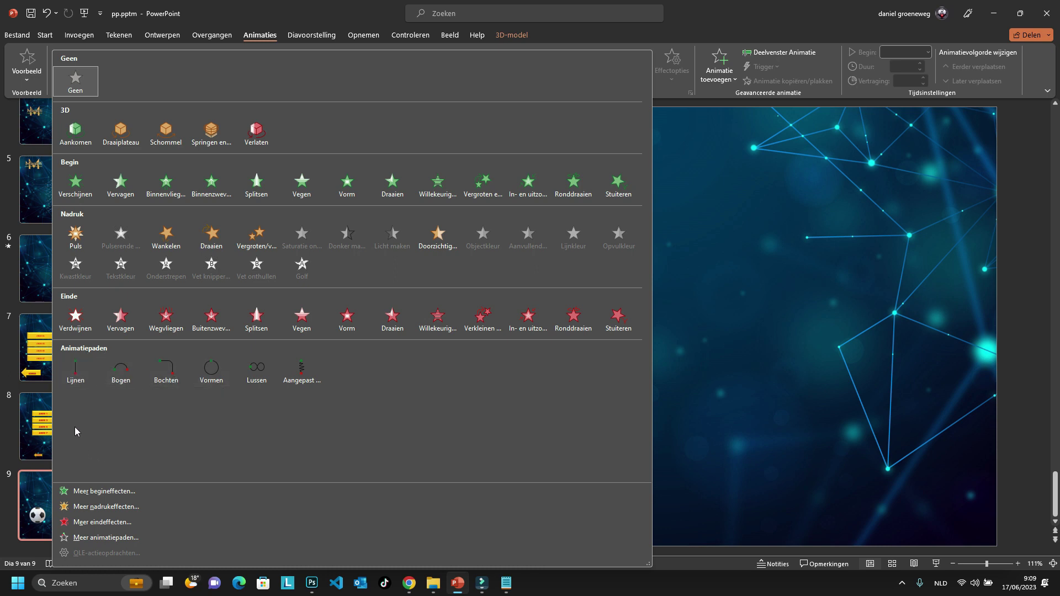
left_click(68, 371)
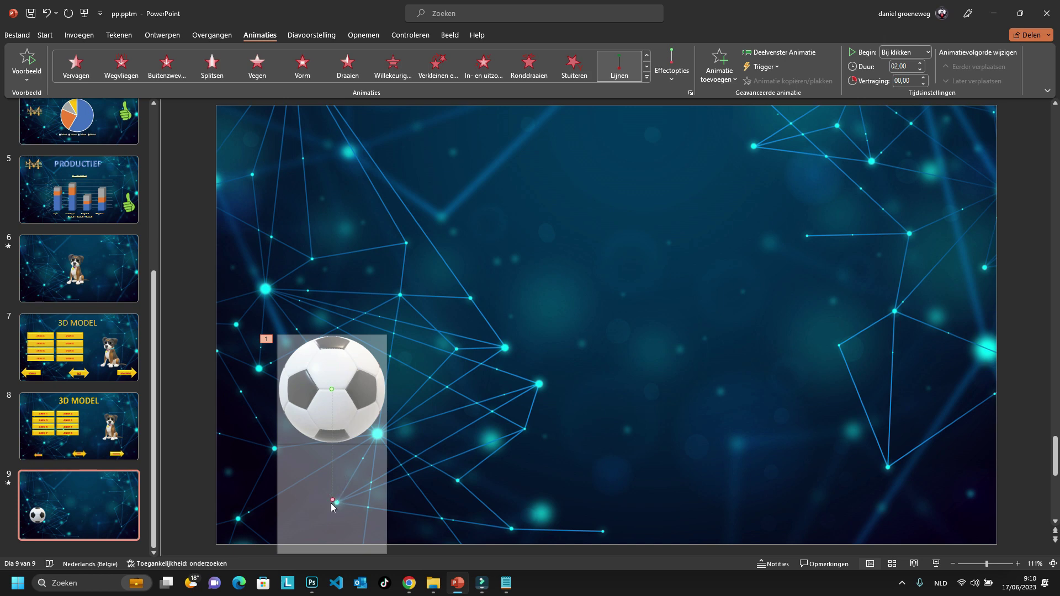
Step: Redirect the path's end point to the right of the ball and preview it in the Animation pane
mouse_move(334, 501)
left_mouse_down()
mouse_move(561, 505)
mouse_move(718, 385)
left_mouse_up()
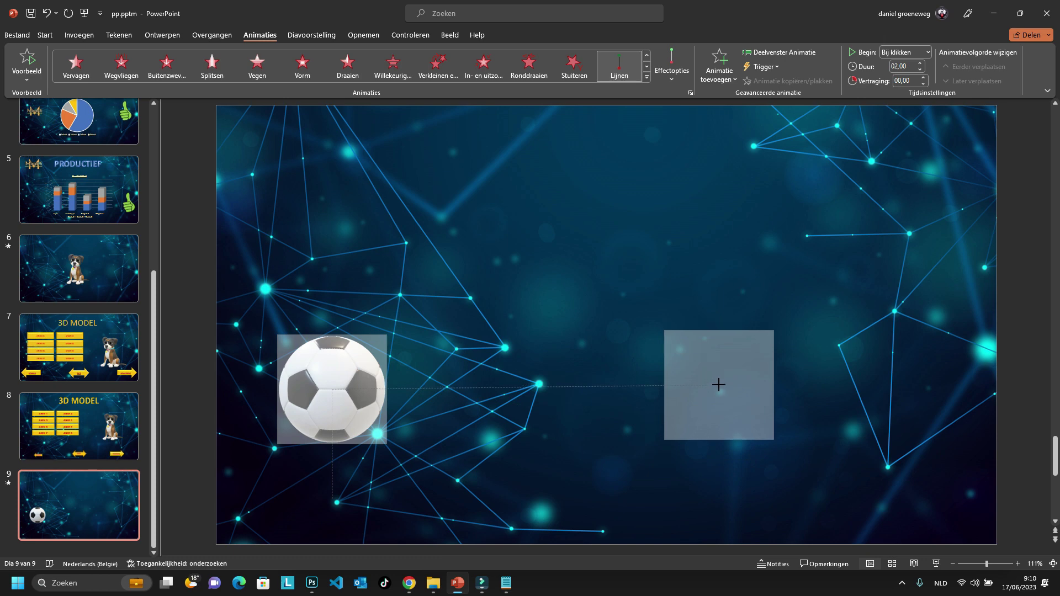
left_click_drag(720, 390, 718, 386)
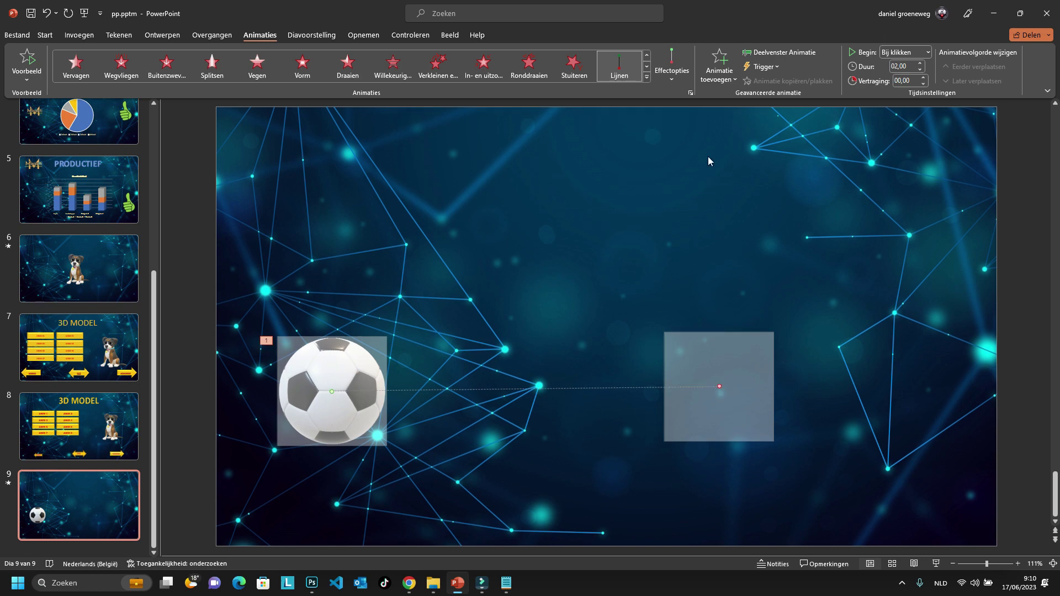
left_click(796, 53)
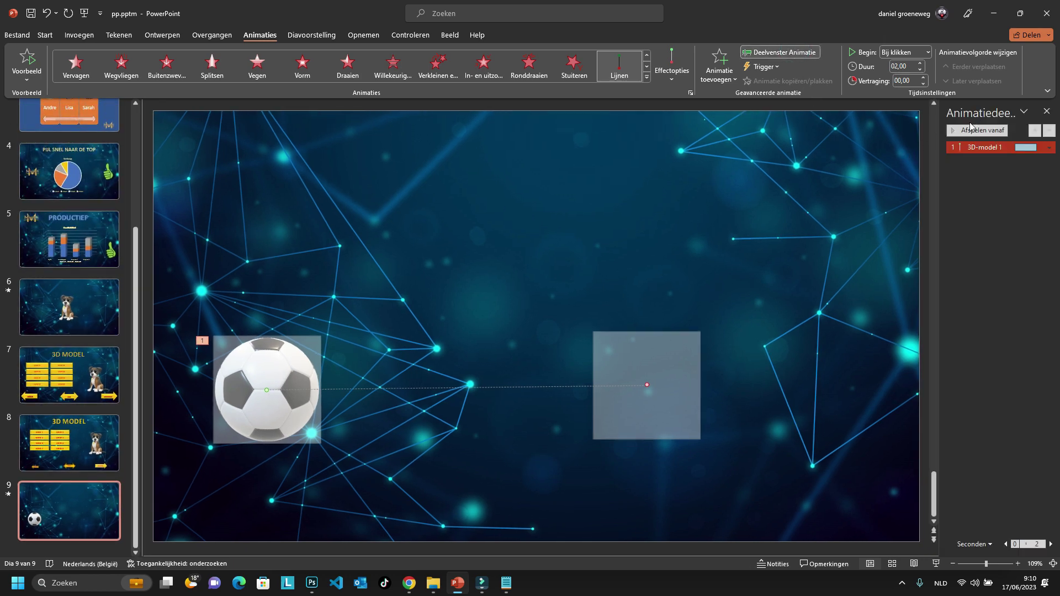
left_click(970, 133)
Step: Shift the motion path up, preview, then move it back level with the ball
left_click_drag(558, 387, 558, 226)
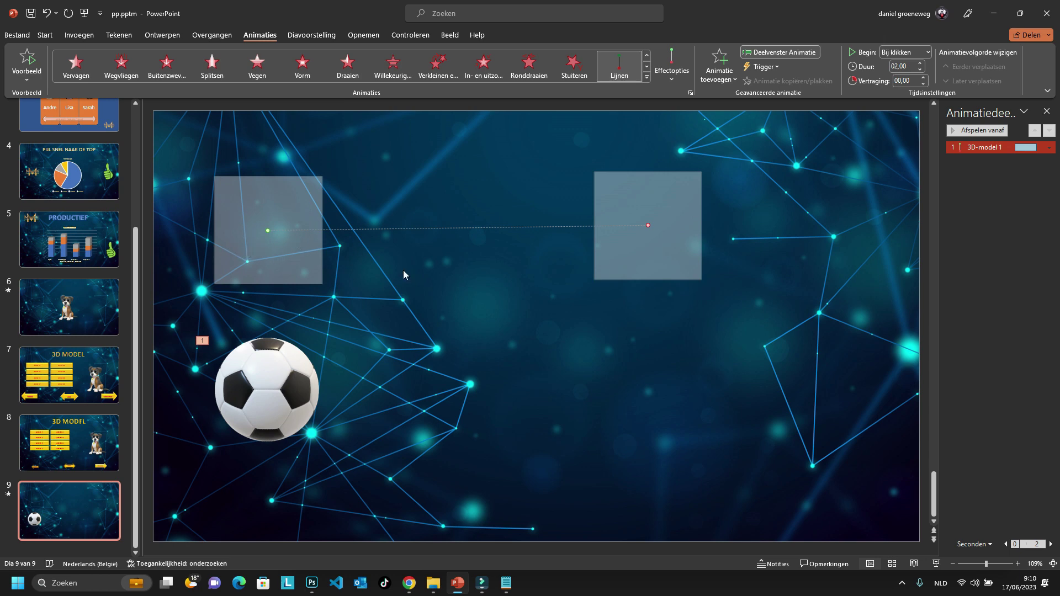
left_click(982, 133)
left_click_drag(342, 231, 342, 390)
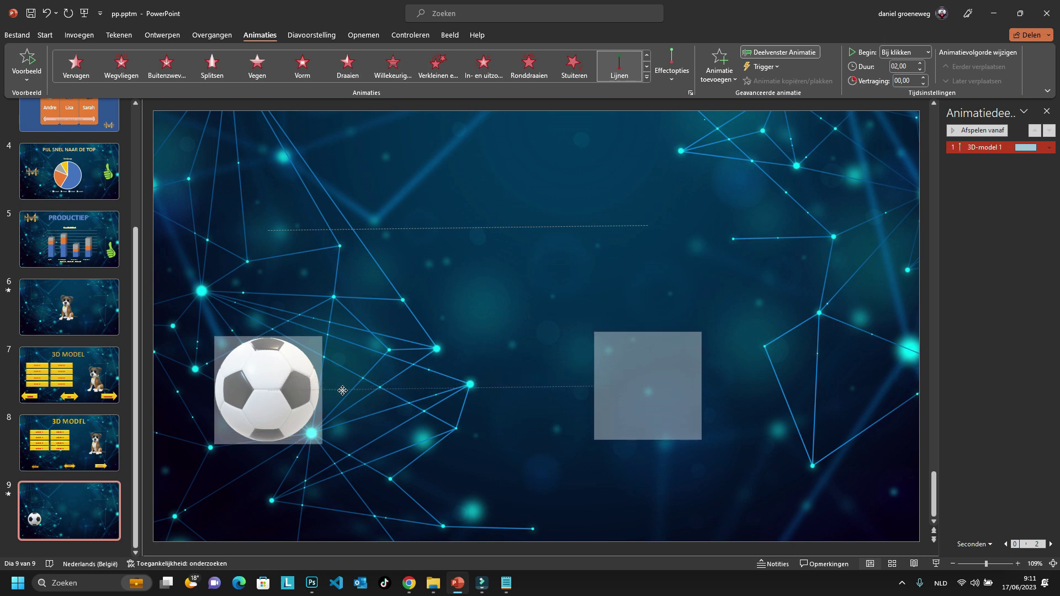
left_click_drag(342, 391, 343, 386)
left_click(1020, 221)
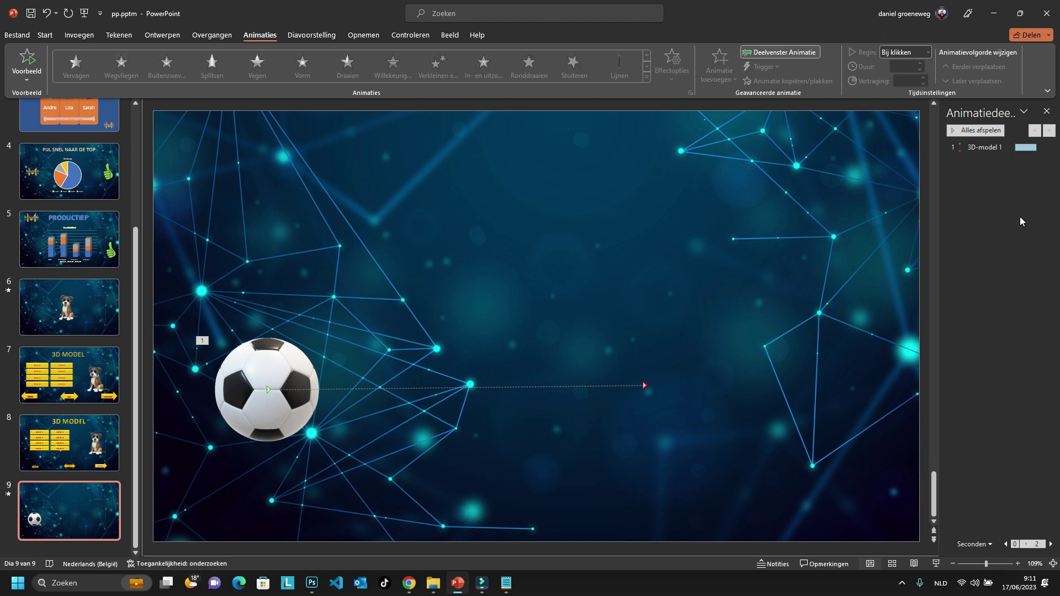
Step: Extend the motion path's end point far right past the slide edge and preview it
left_click(974, 133)
mouse_move(644, 387)
left_mouse_down()
mouse_move(689, 394)
mouse_move(640, 386)
left_mouse_up()
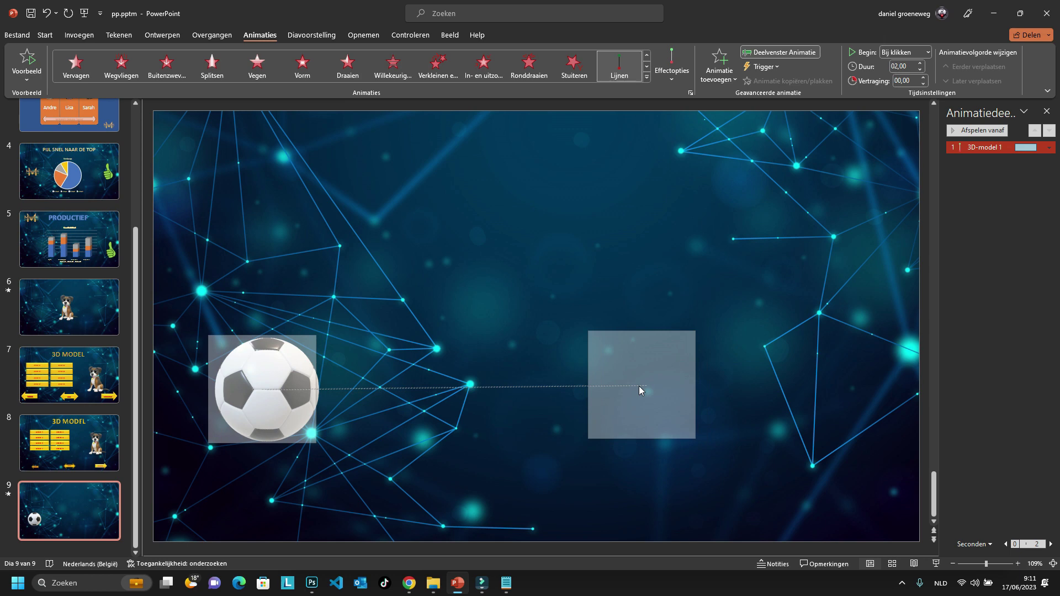
left_click_drag(642, 384, 989, 385)
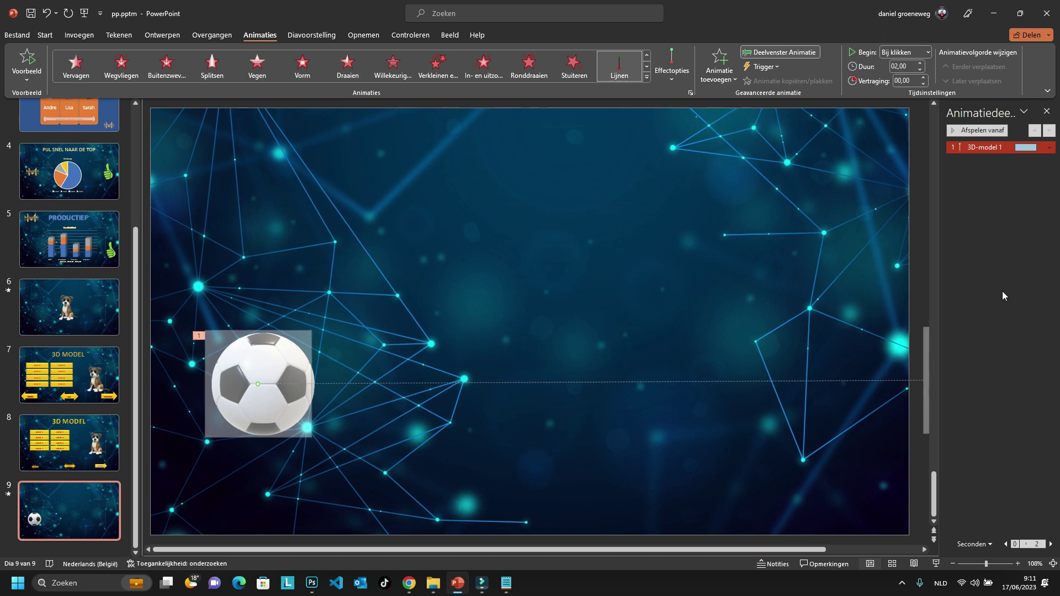
left_click(975, 131)
Step: Select the ball and zoom out to 80% to see the whole slide
left_click(247, 379)
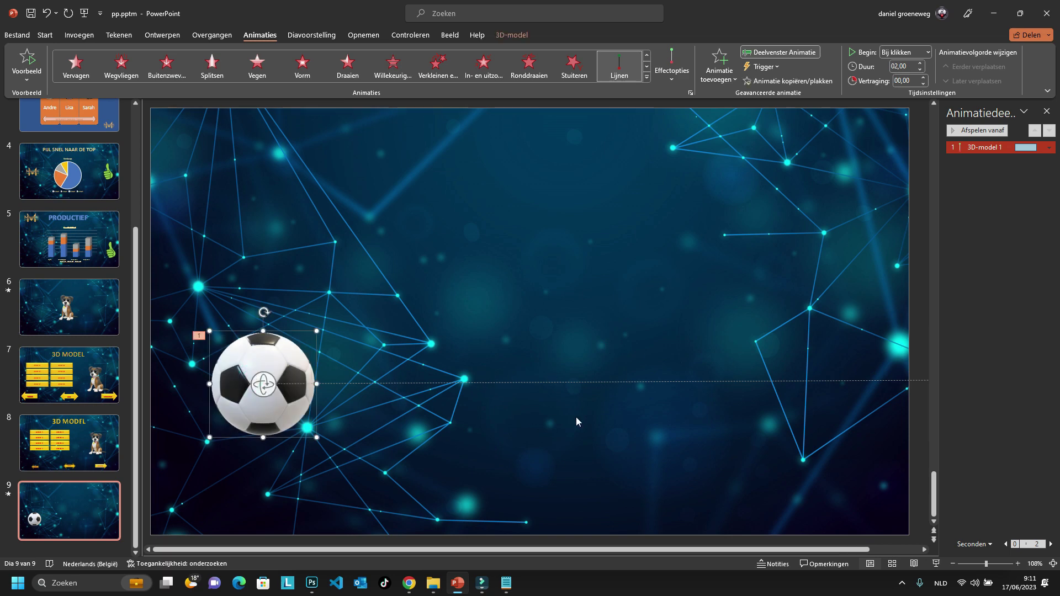
left_click(953, 564)
left_click(953, 563)
left_click(952, 564)
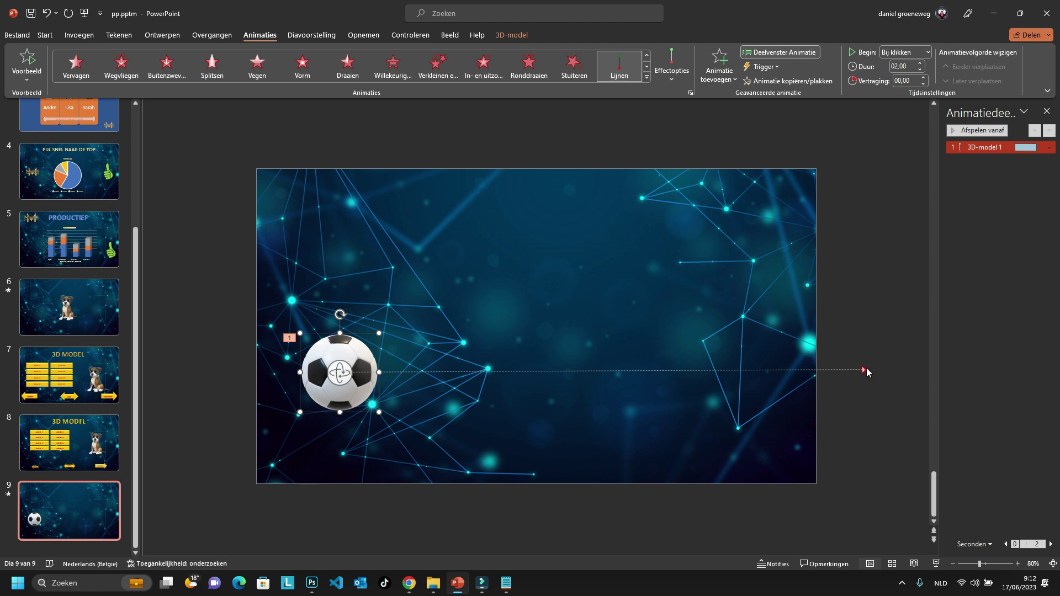
Step: Shorten the ball's path toward the slide centre and shift it right
left_click_drag(864, 370, 802, 370)
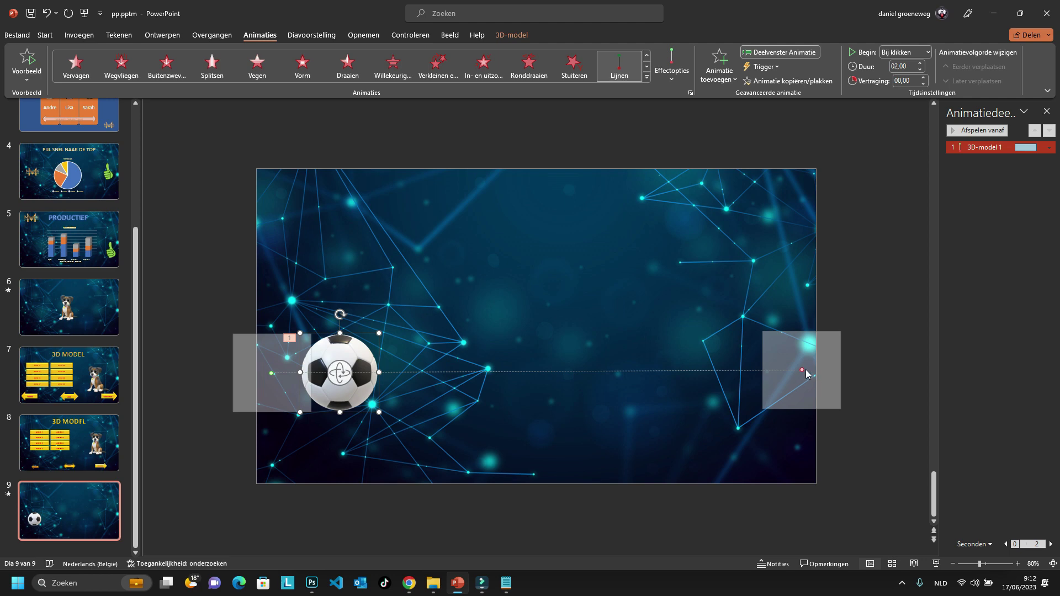
left_click_drag(801, 369, 638, 371)
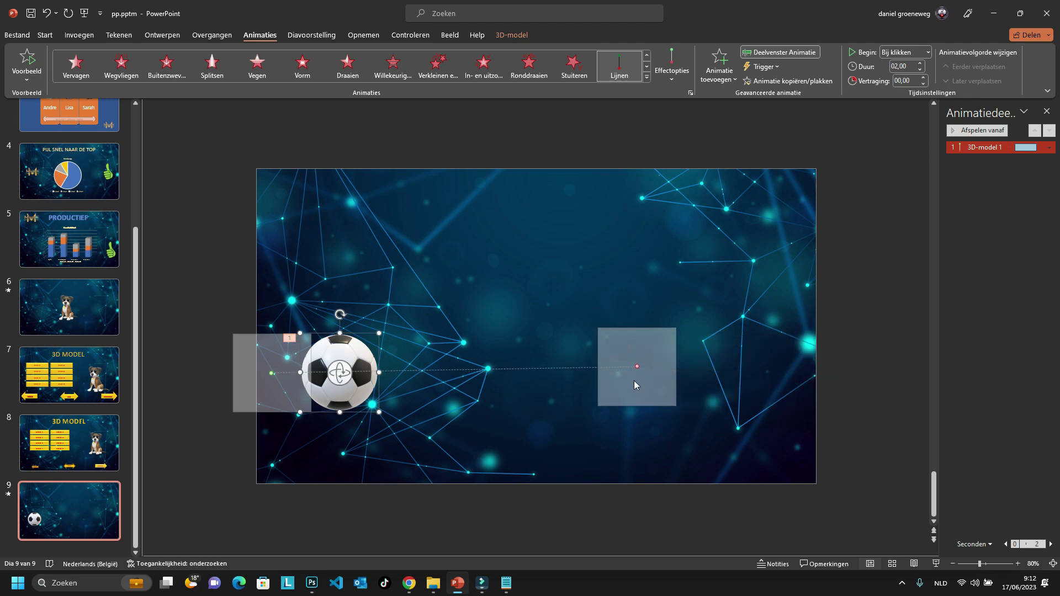
left_click(635, 381)
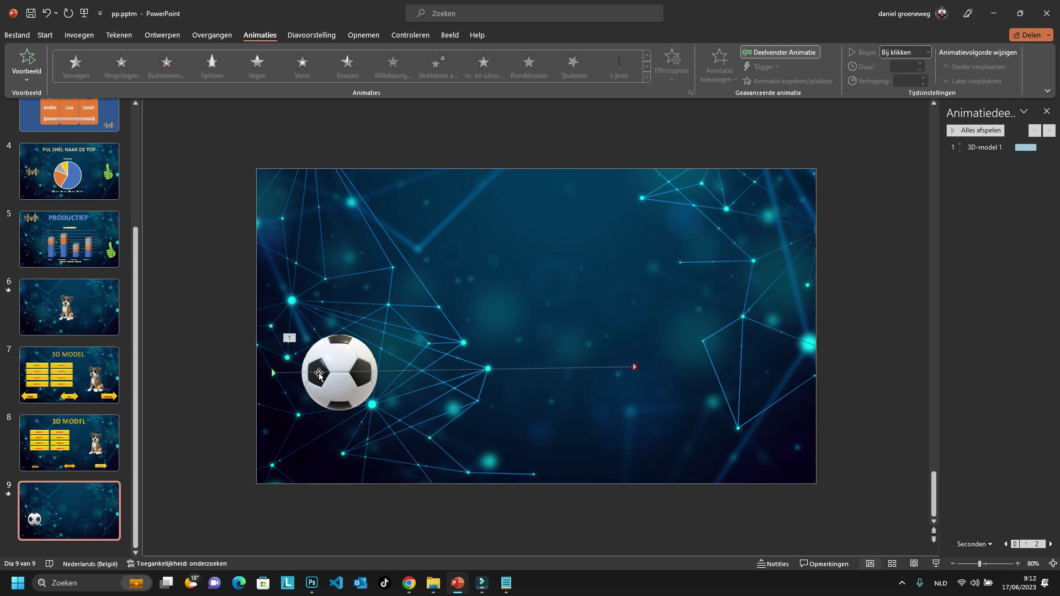
left_click(282, 375)
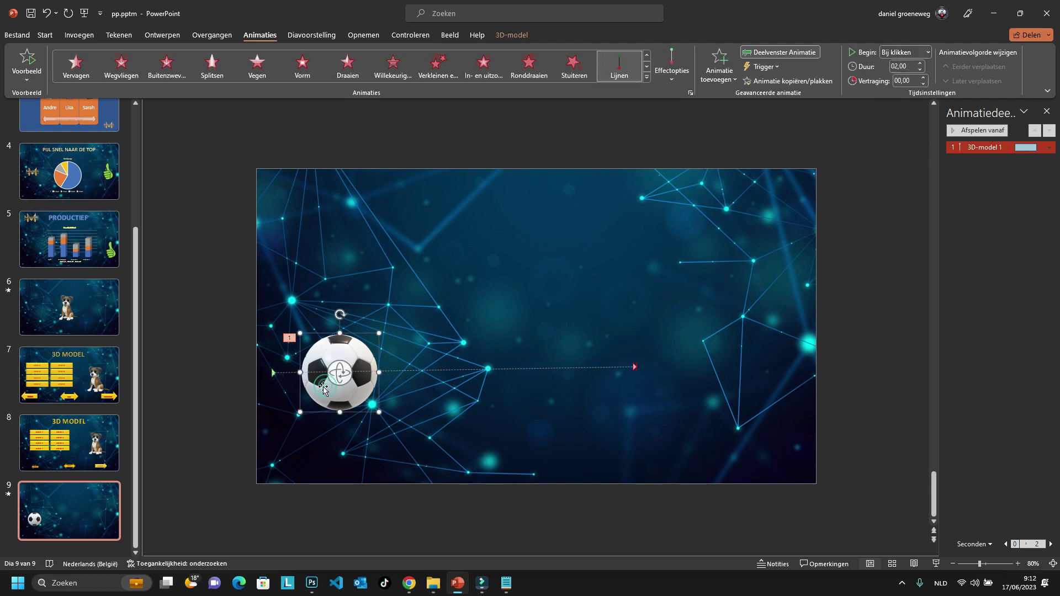
left_click(527, 368)
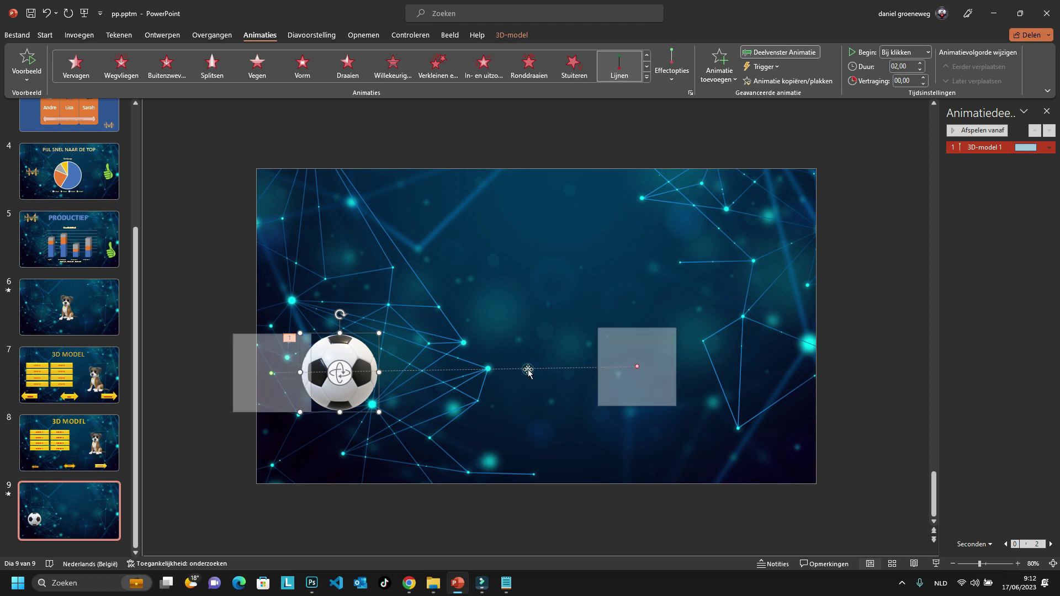
left_click(276, 362)
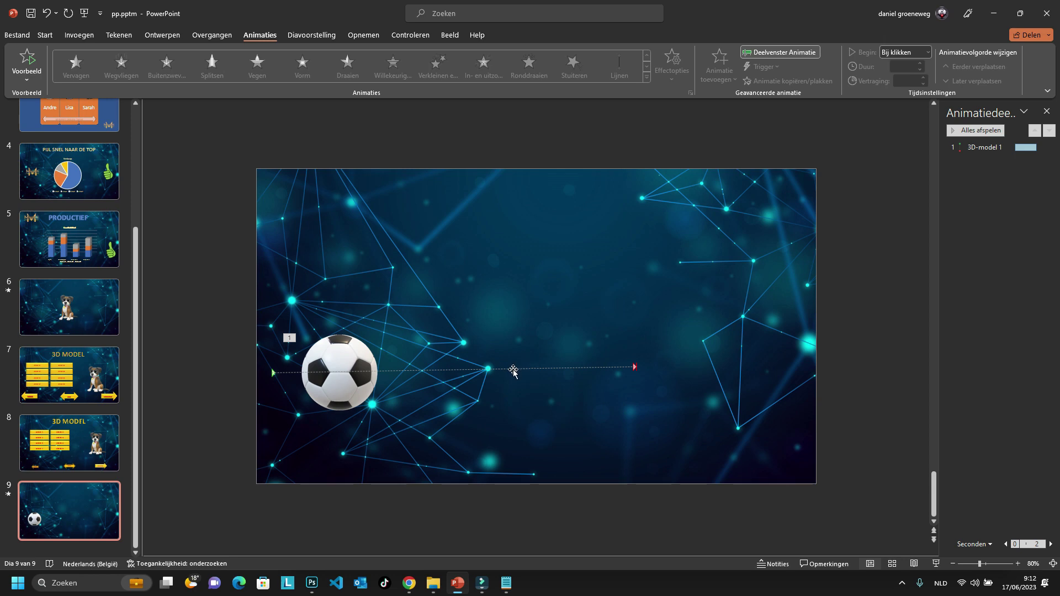
left_click_drag(519, 366, 585, 370)
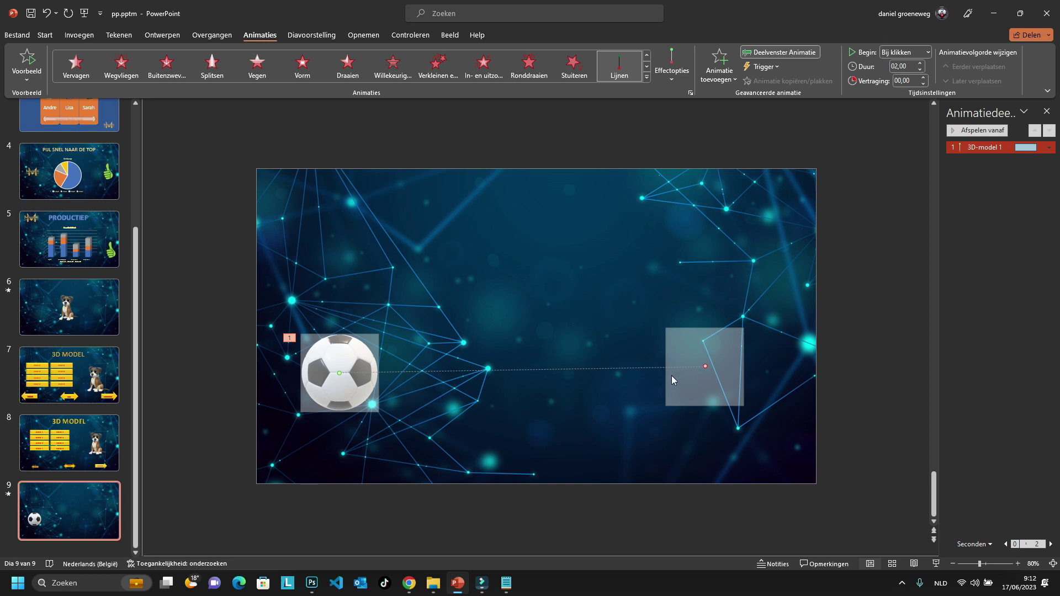
Step: Try a diagonal upper-right end point, preview it, then undo back to the straight path
mouse_move(704, 364)
left_mouse_down()
mouse_move(705, 241)
mouse_move(714, 228)
left_mouse_up()
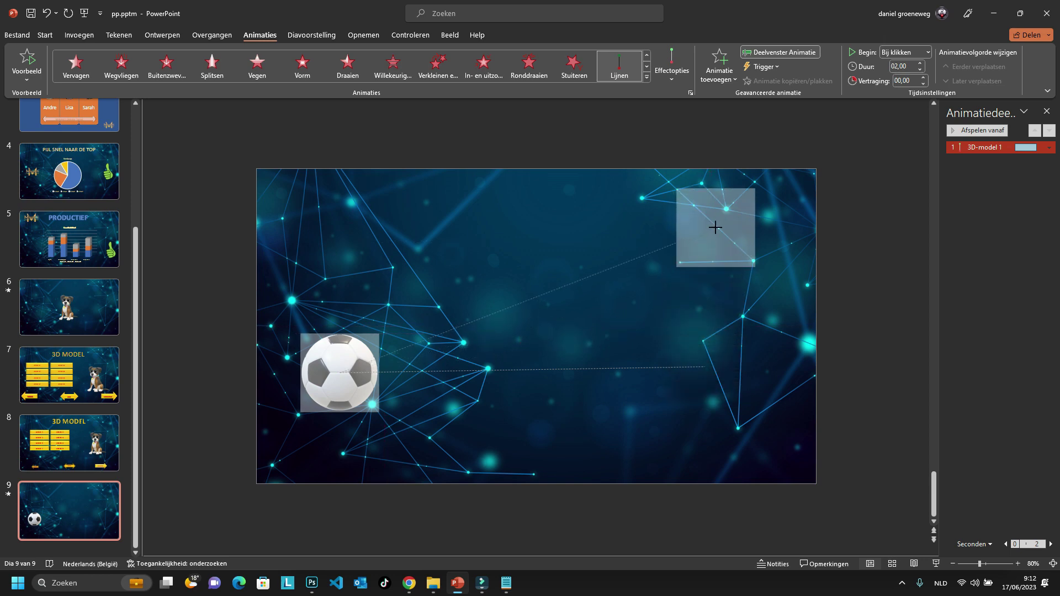
mouse_move(714, 228)
left_mouse_down()
mouse_move(748, 428)
mouse_move(723, 499)
mouse_move(422, 436)
mouse_move(331, 502)
mouse_move(324, 492)
mouse_move(551, 382)
mouse_move(615, 310)
mouse_move(720, 227)
left_mouse_up()
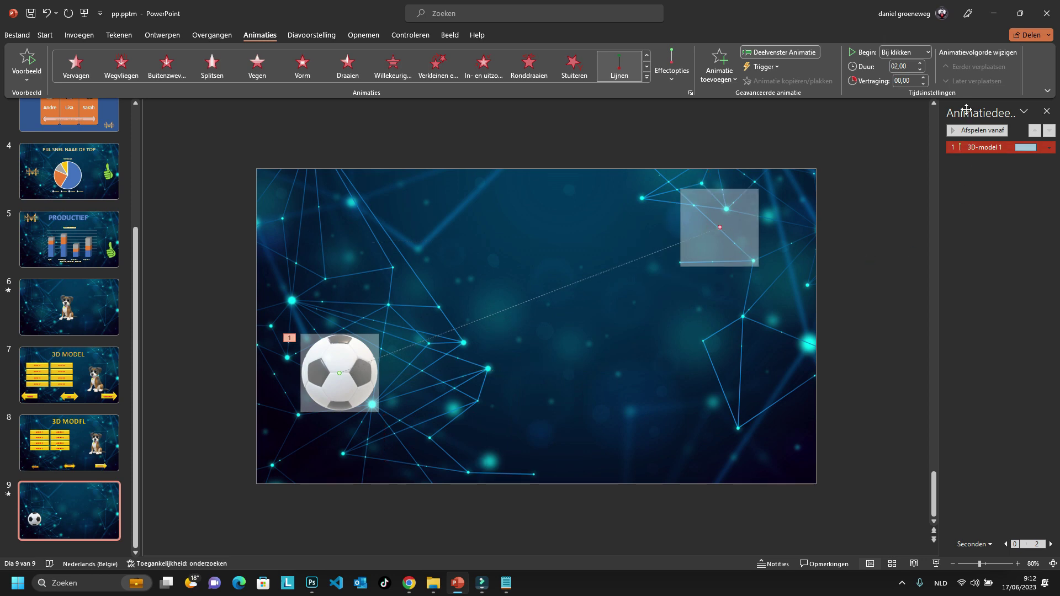
left_click(961, 130)
left_click(48, 20)
left_click(48, 20)
left_click(48, 20)
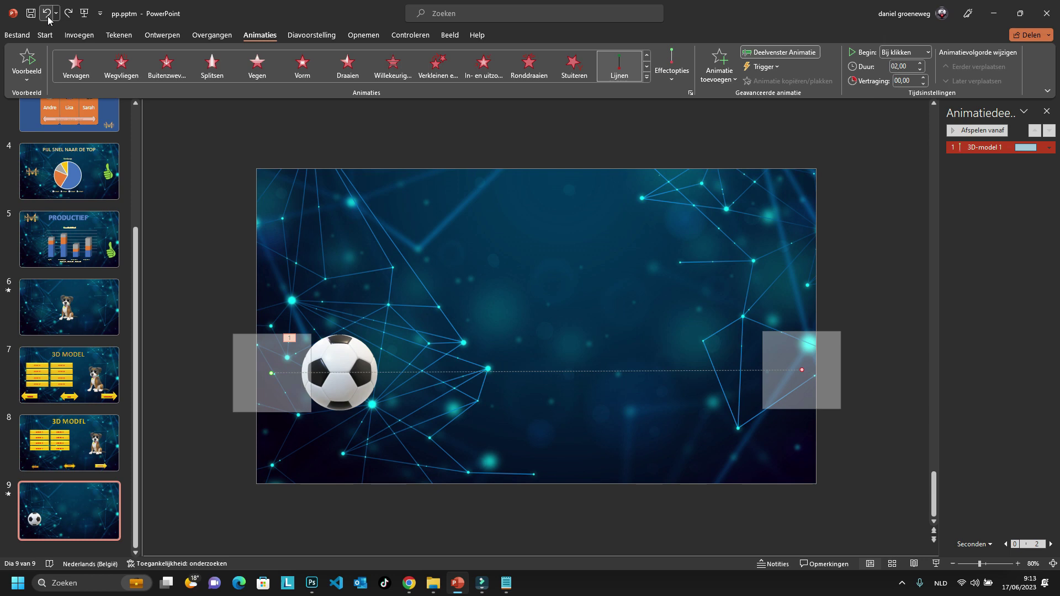
left_click(48, 19)
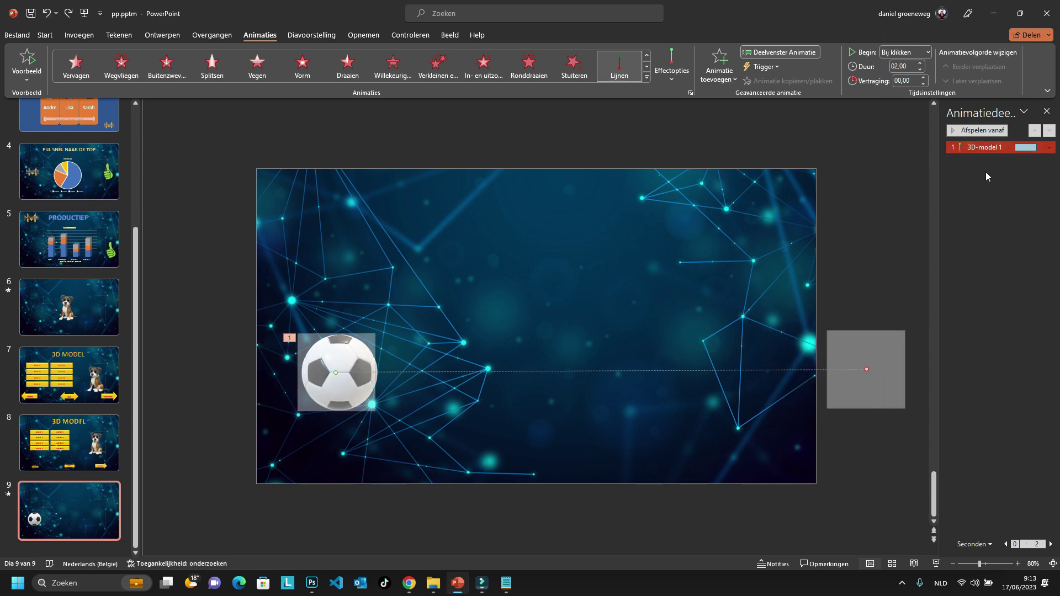
Step: Delete the Lijnen animation and give the ball a Bogen (Arcs) motion path
key("Delete")
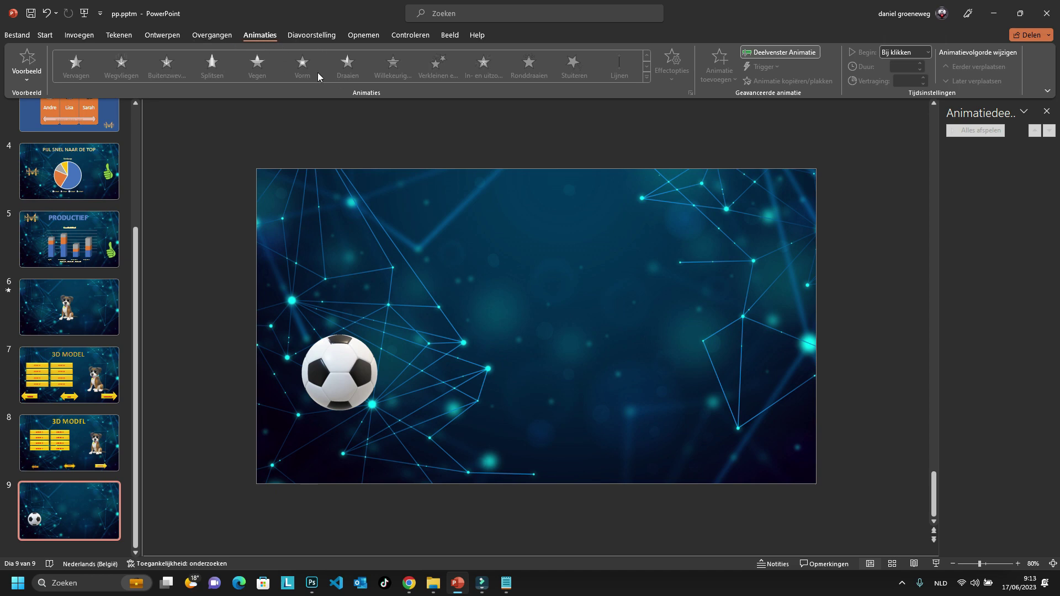
left_click(334, 355)
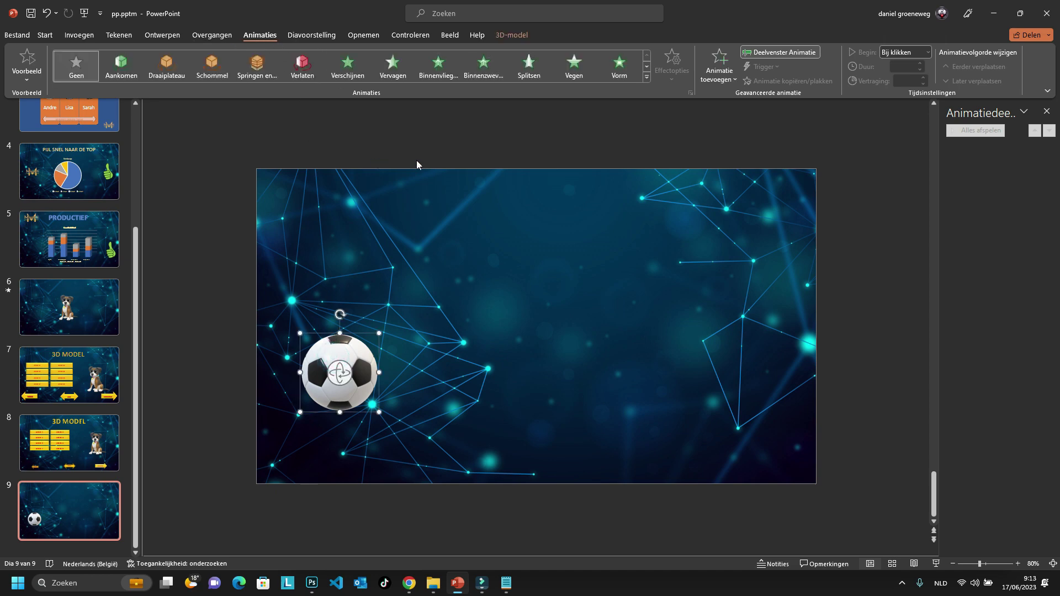
left_click(646, 77)
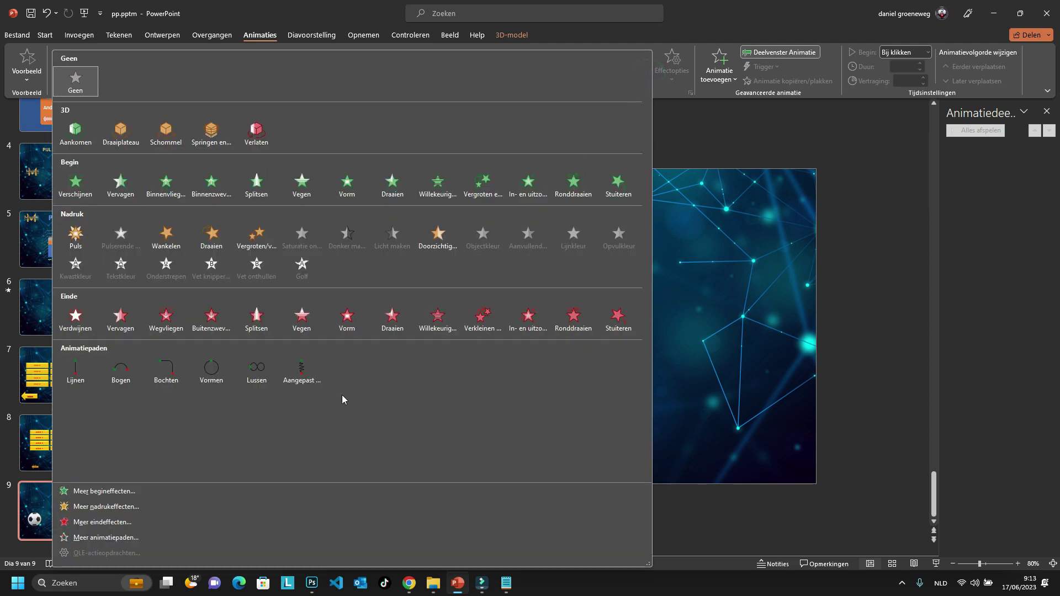
left_click(121, 371)
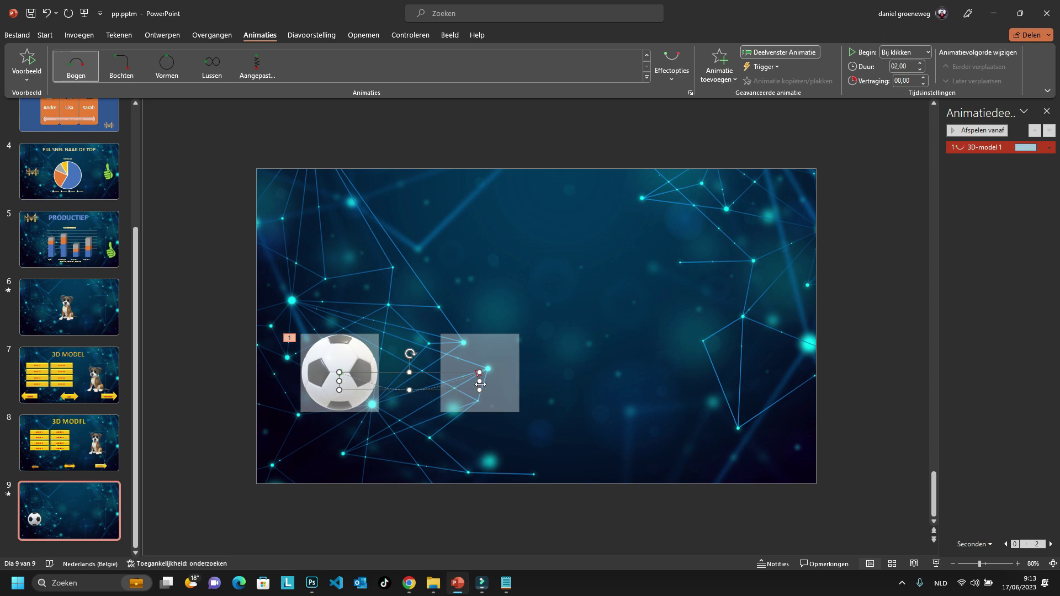
Step: Stretch the ball's arc path right toward the slide edge, deepen its curve, and preview it
left_click_drag(479, 375, 703, 378)
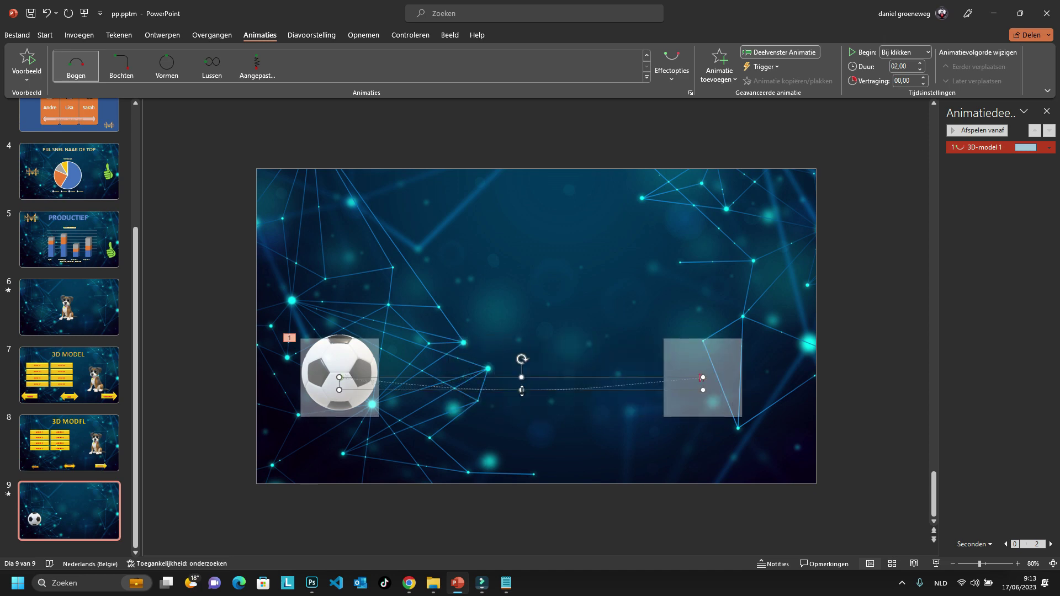
left_click_drag(521, 389, 527, 434)
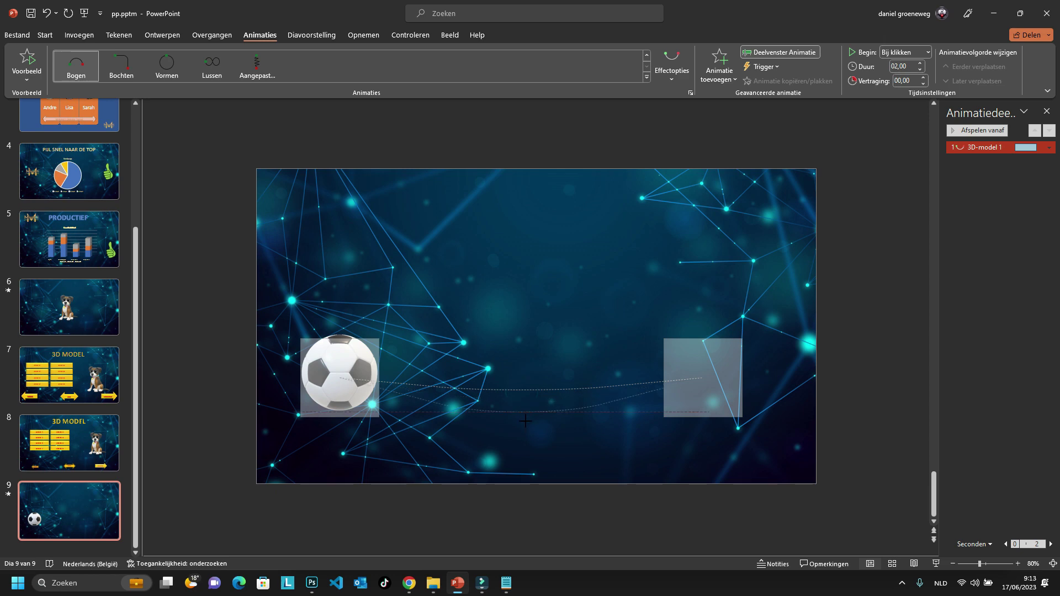
left_click_drag(527, 441, 528, 459)
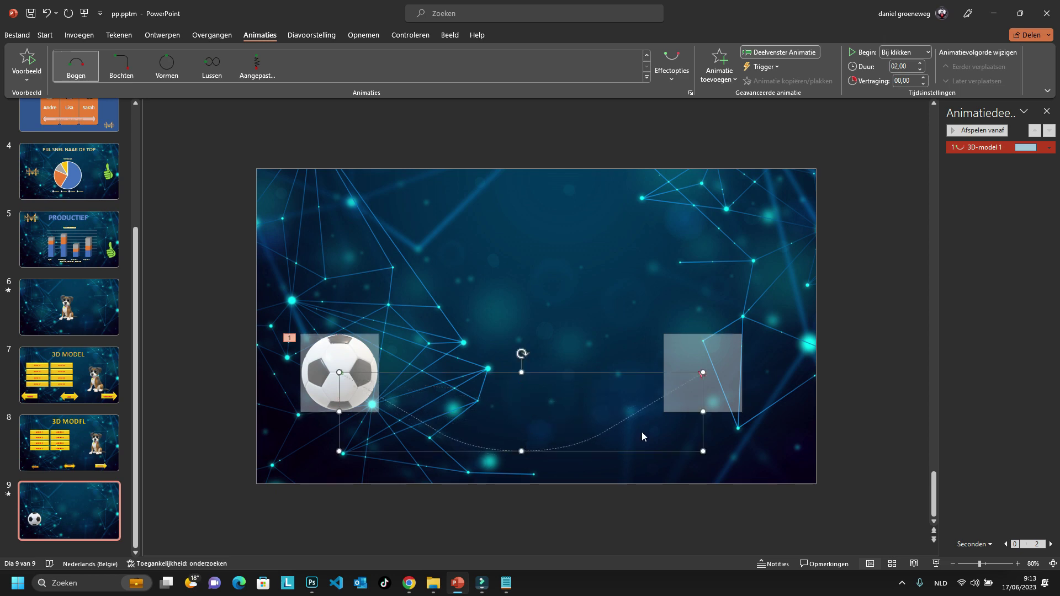
left_click(985, 129)
Step: Flip the arc upward into a high arch over the slide, preview it, and raise the path
left_click_drag(521, 456, 533, 191)
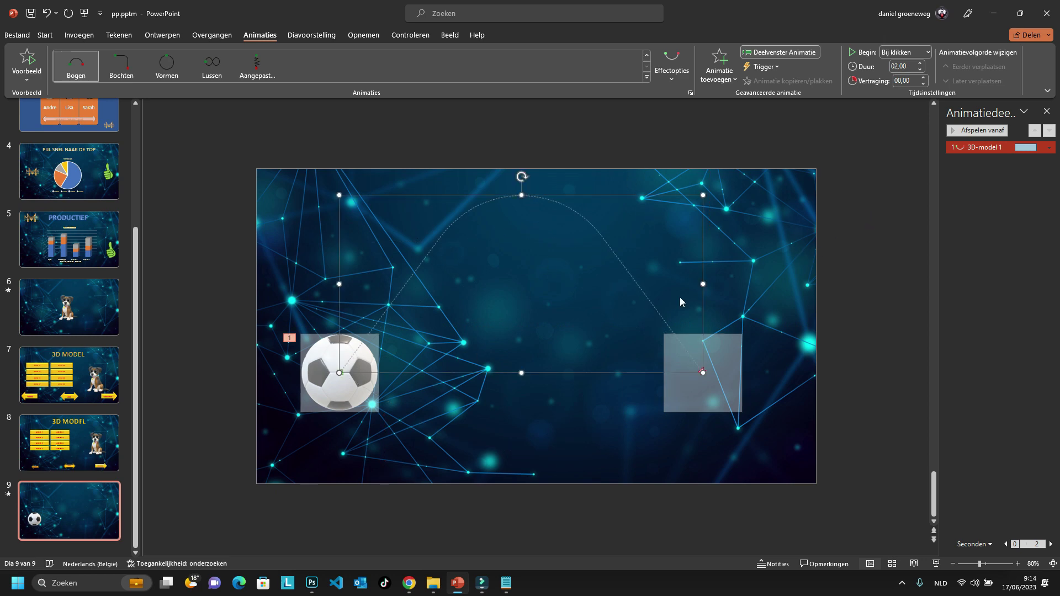
left_click(961, 129)
mouse_move(694, 363)
left_mouse_down()
mouse_move(708, 409)
mouse_move(709, 249)
left_mouse_up()
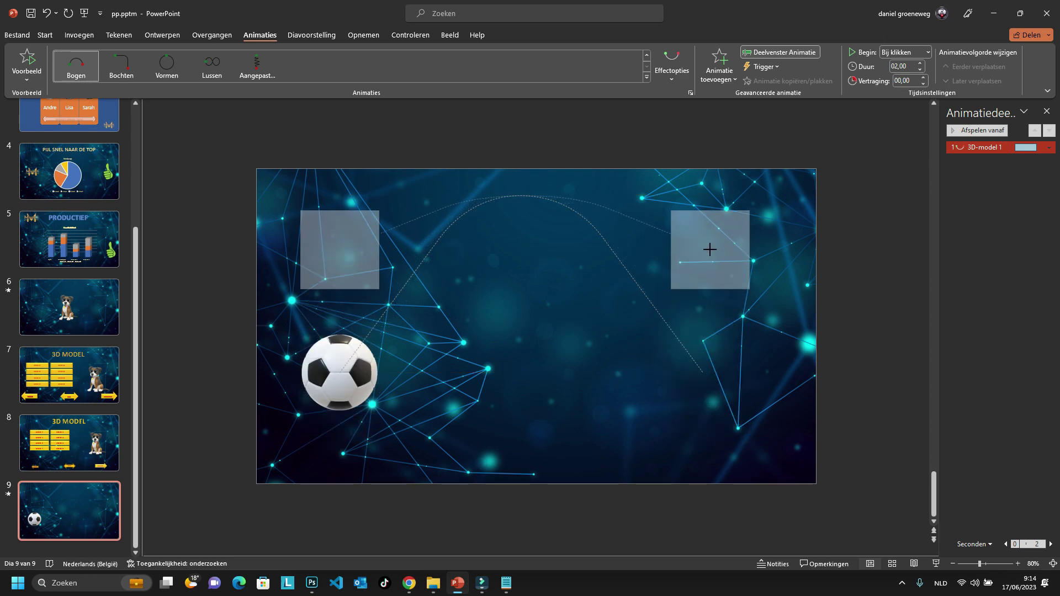
Step: Set the arched path near the top, stretch its end nearly to the right edge, and preview
left_click_drag(710, 248, 710, 240)
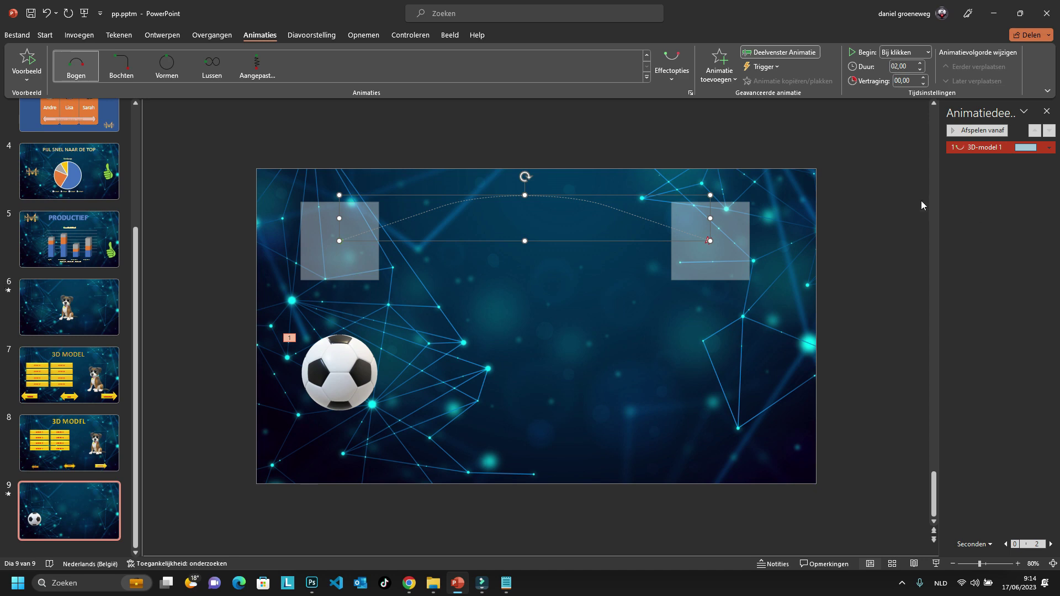
left_click(963, 128)
left_click_drag(712, 239, 703, 297)
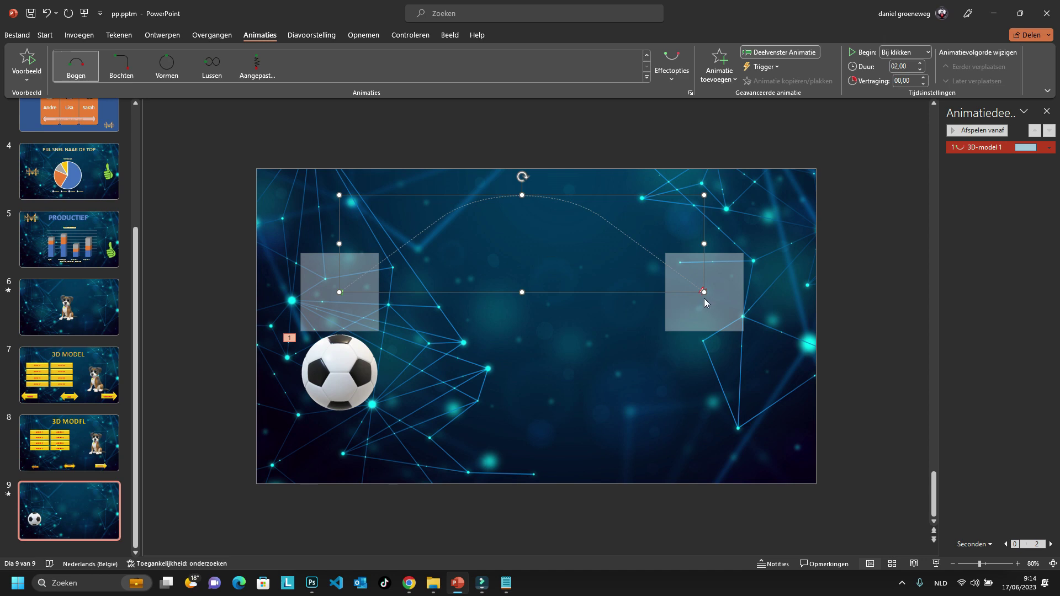
left_click_drag(703, 293, 783, 283)
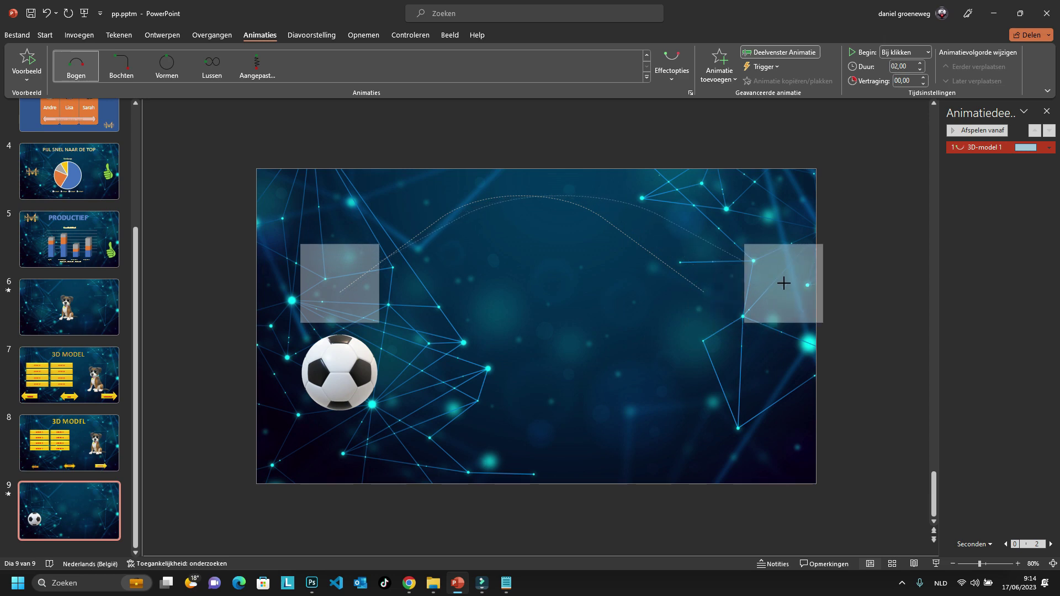
left_click_drag(784, 283, 783, 284)
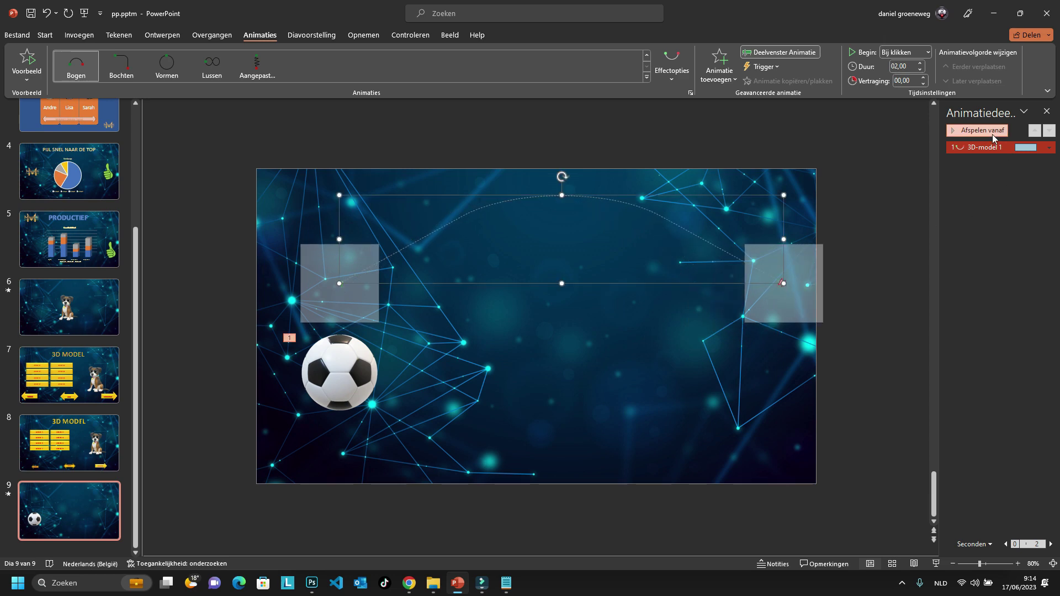
left_click(992, 134)
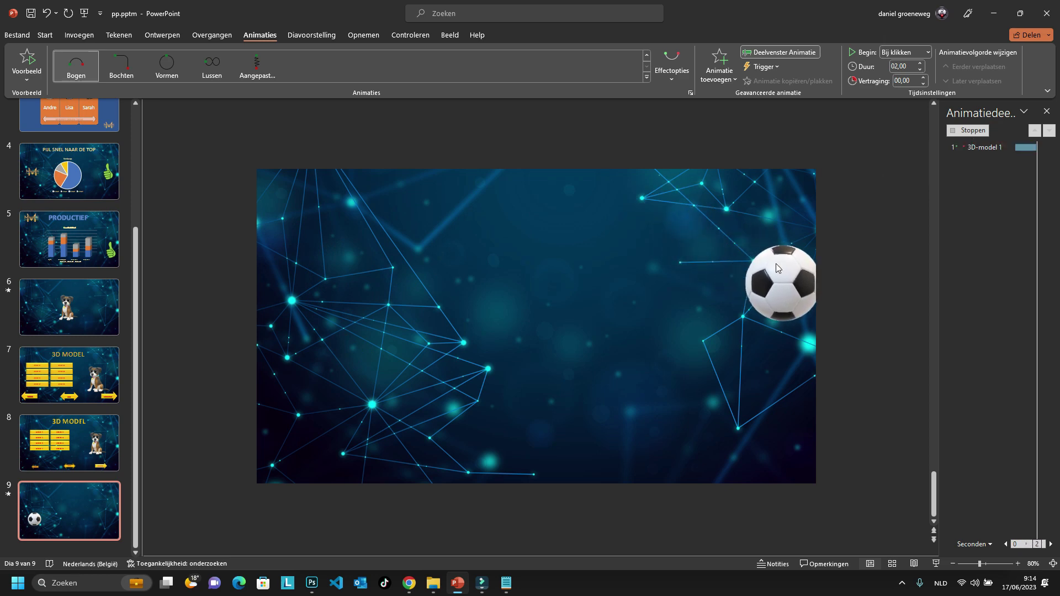
Step: Remove the ball's 'Bogen' arc animation from the Animation pane
left_click(976, 152)
left_click(966, 148)
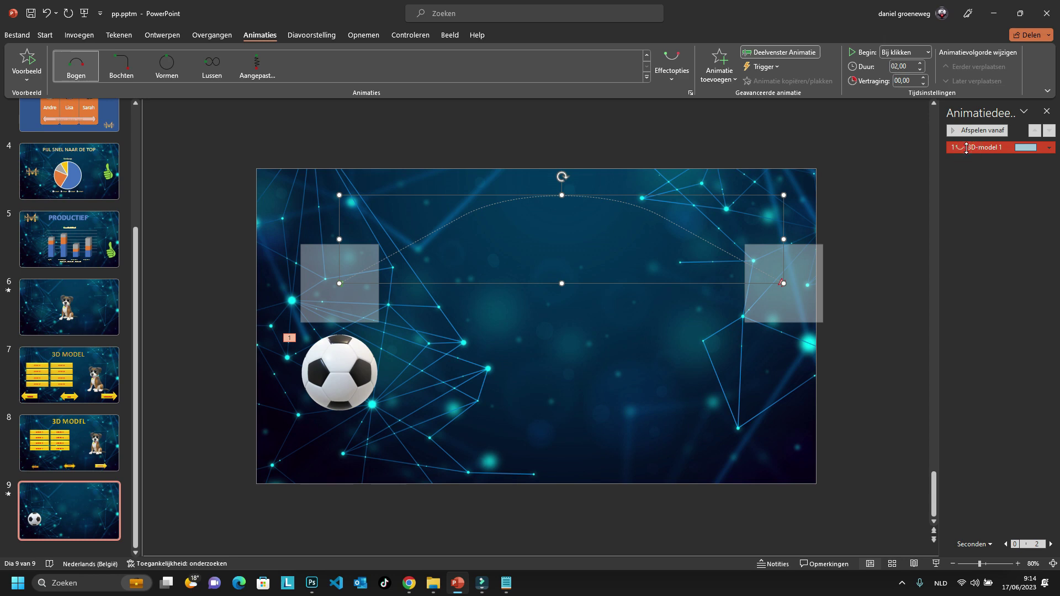
key("Delete")
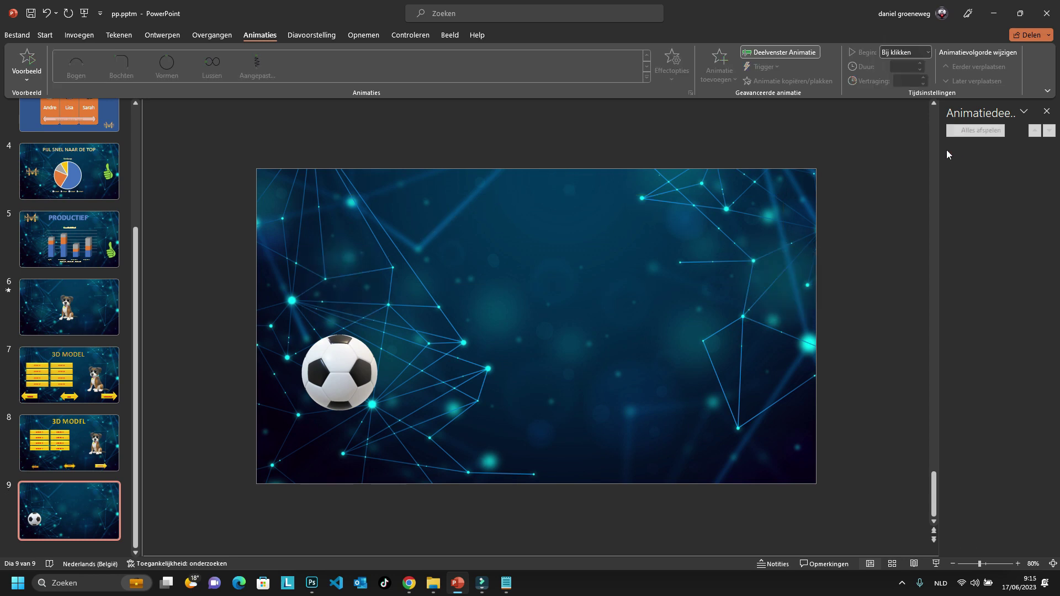
Step: Apply a trial 'Bochten' path to the ball, extend its end up-right, preview it, then delete it
left_click(349, 361)
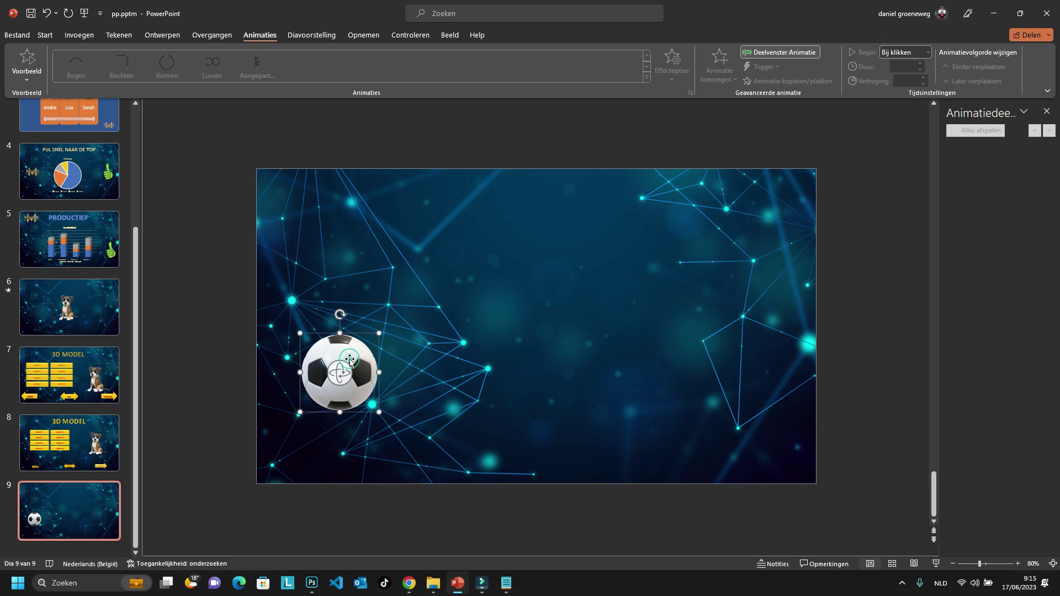
left_click(645, 77)
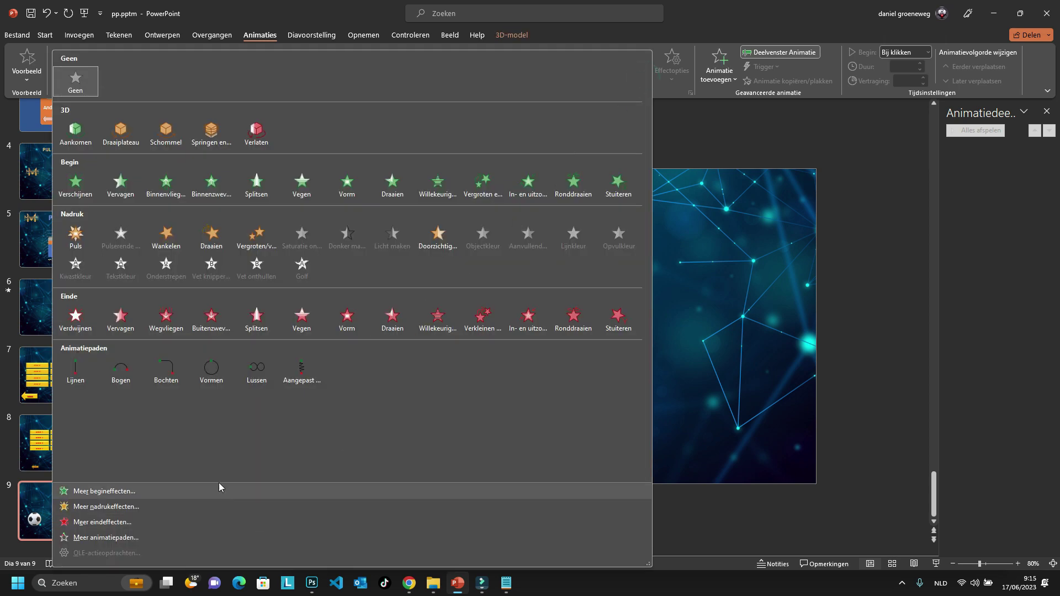
left_click(162, 375)
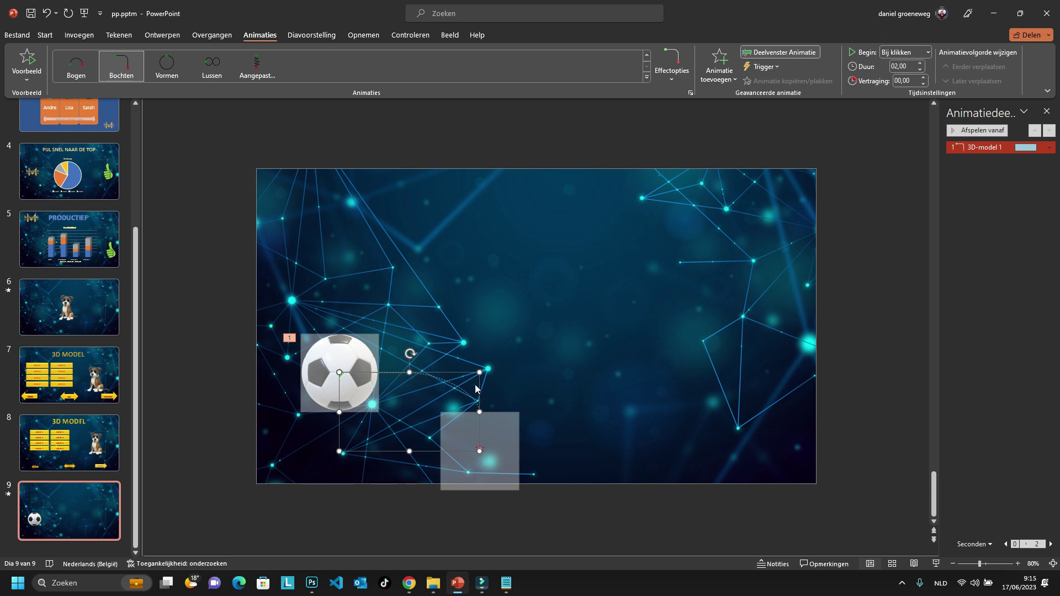
mouse_move(480, 450)
left_mouse_down()
mouse_move(673, 302)
mouse_move(674, 263)
mouse_move(620, 230)
mouse_move(557, 220)
left_mouse_up()
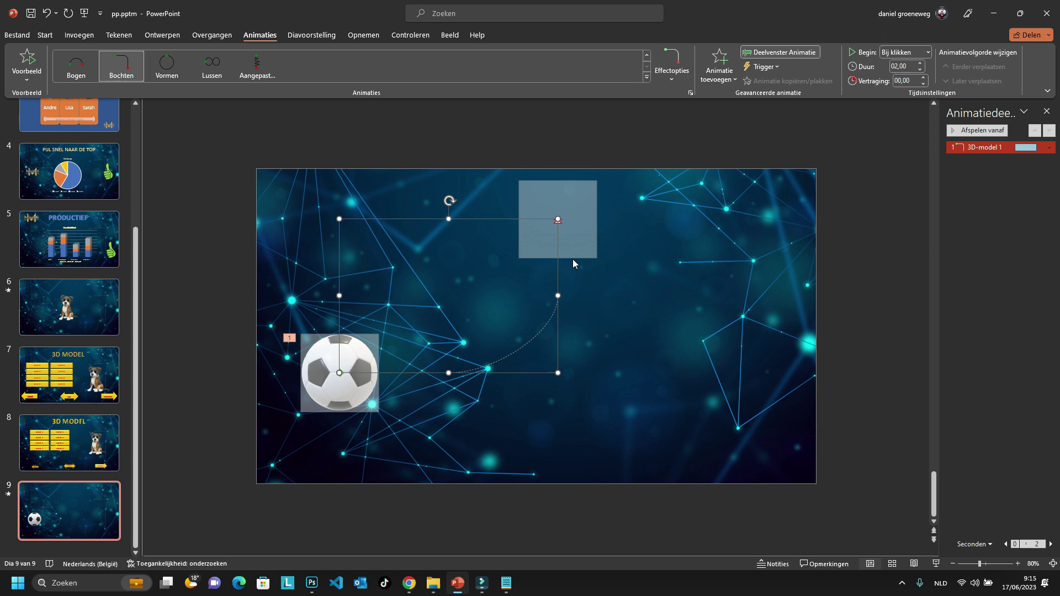
left_click(998, 131)
key("Delete")
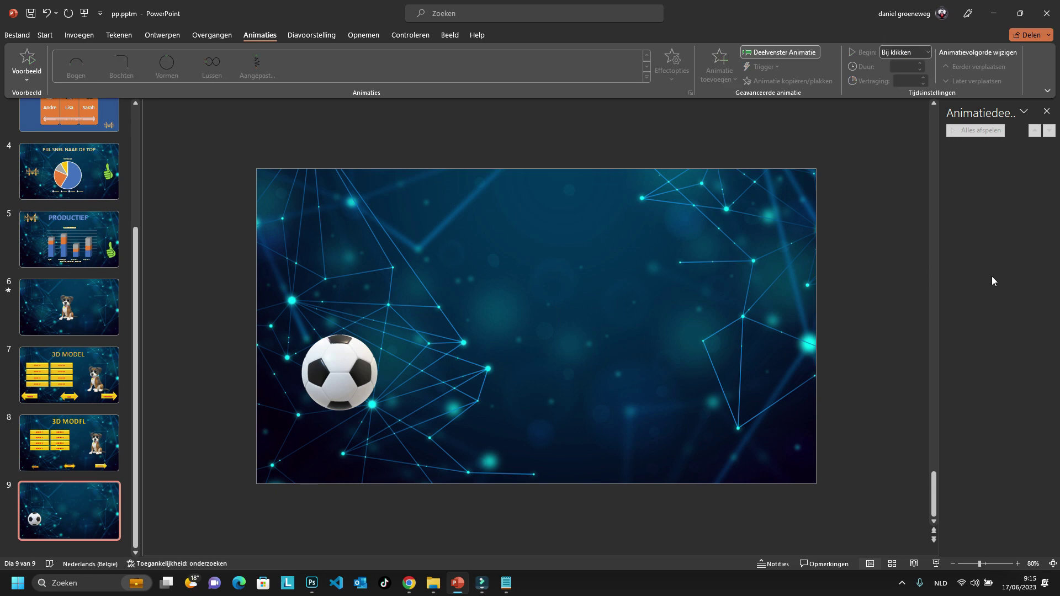
Step: Apply the 'Vormen' circular path to the soccer ball and stretch the oval wide to the right
left_click(337, 363)
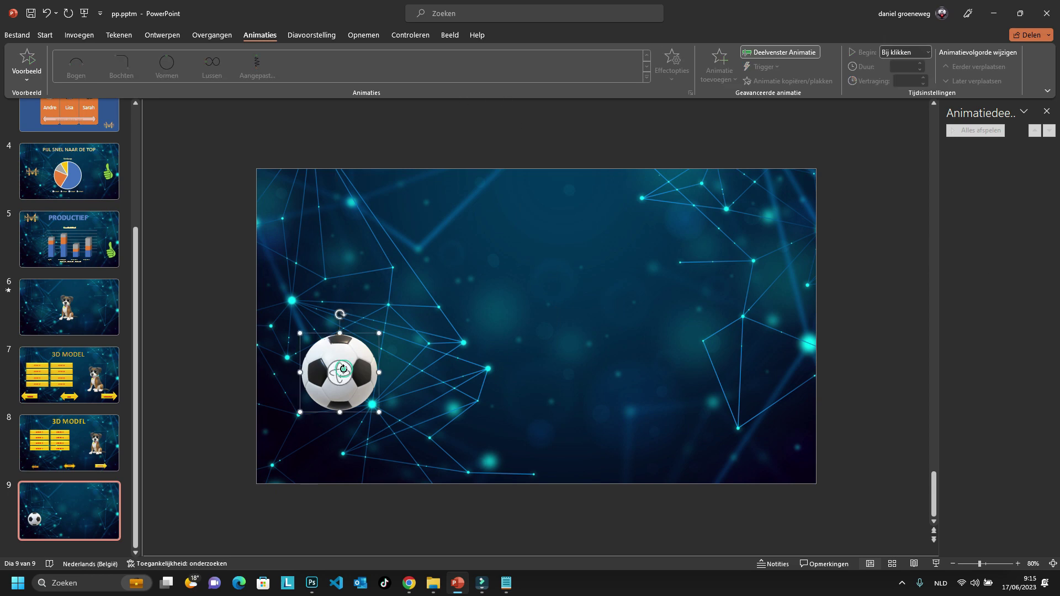
left_click(647, 77)
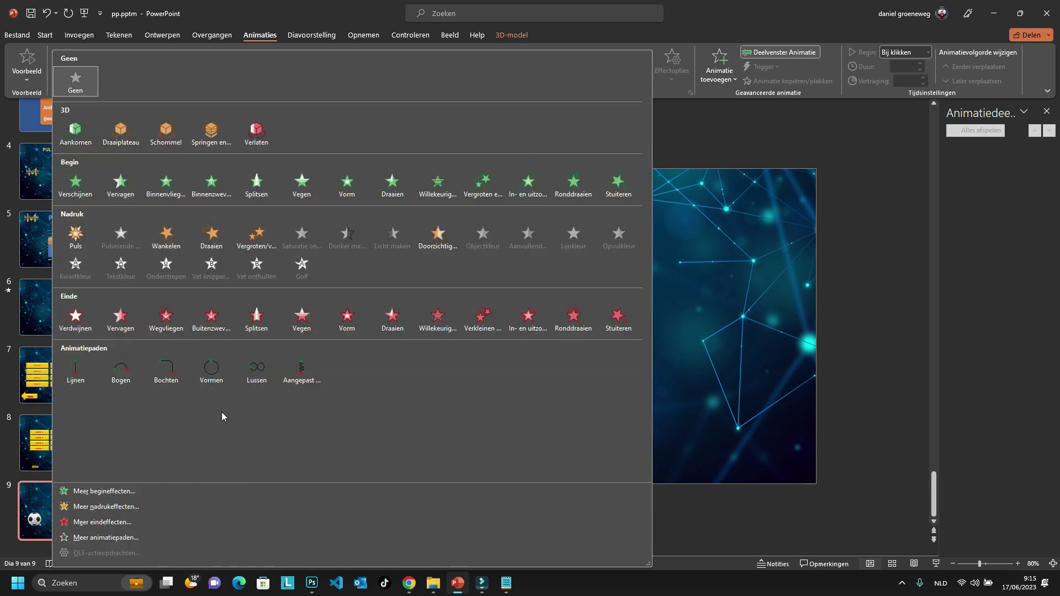
left_click(210, 365)
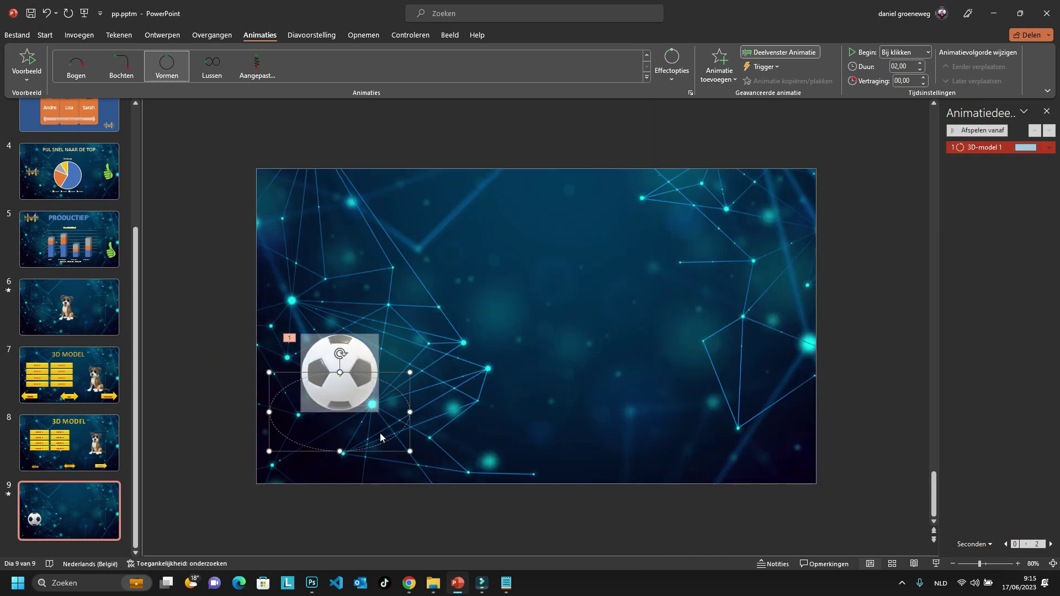
left_click(342, 387)
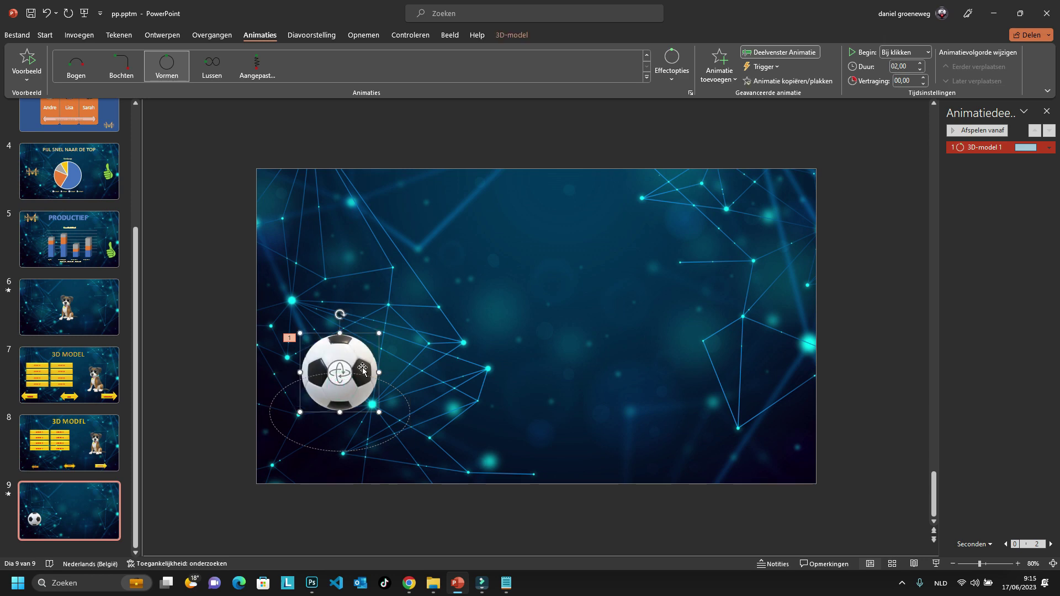
left_click(409, 412)
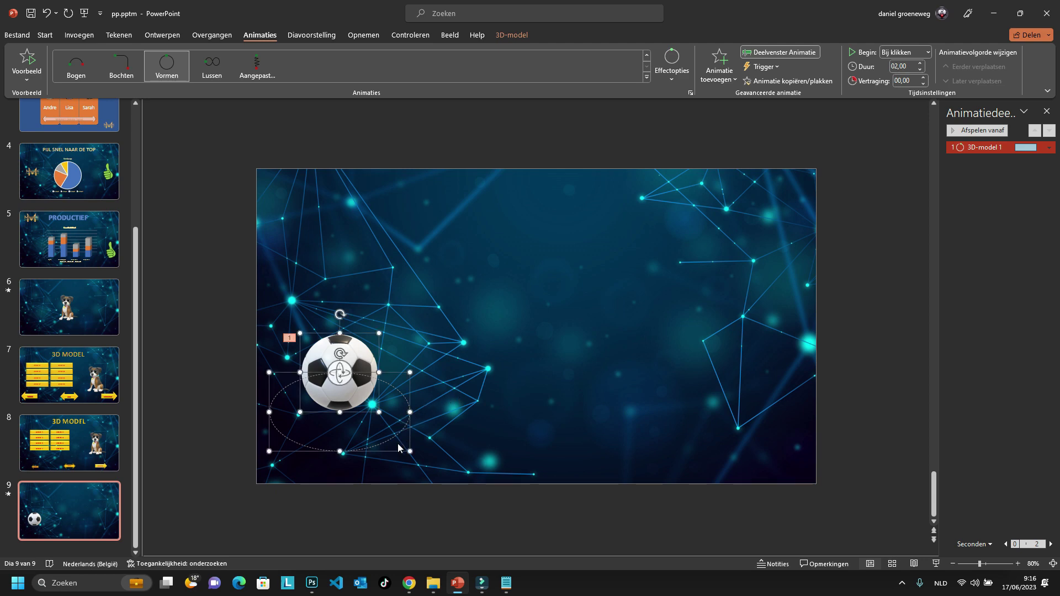
left_click_drag(411, 412, 766, 412)
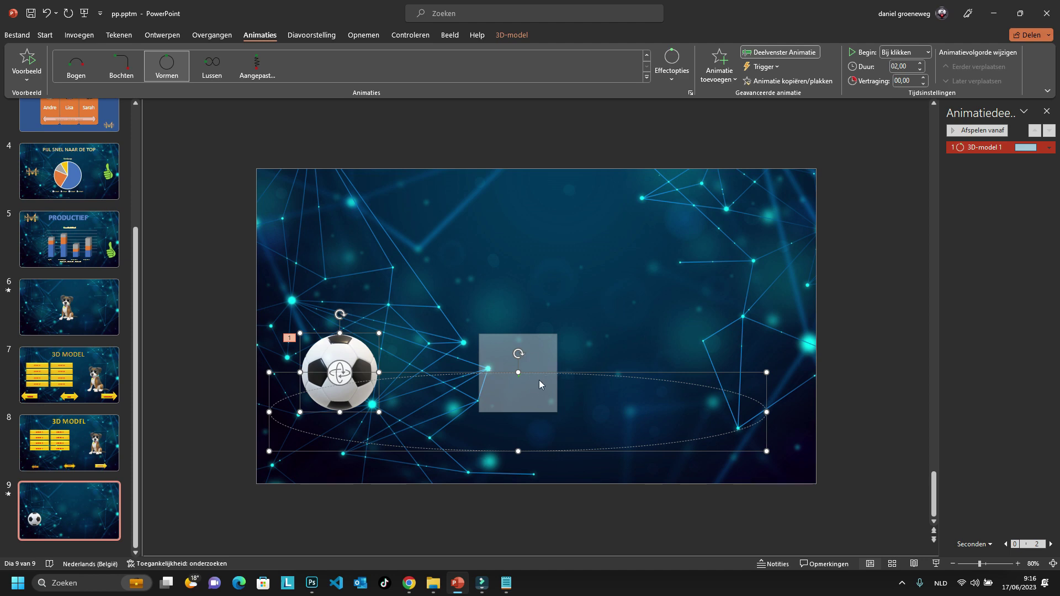
Step: Stretch the oval path upward, place and tilt the ball at centre-left, and preview the motion
left_click_drag(522, 376, 528, 208)
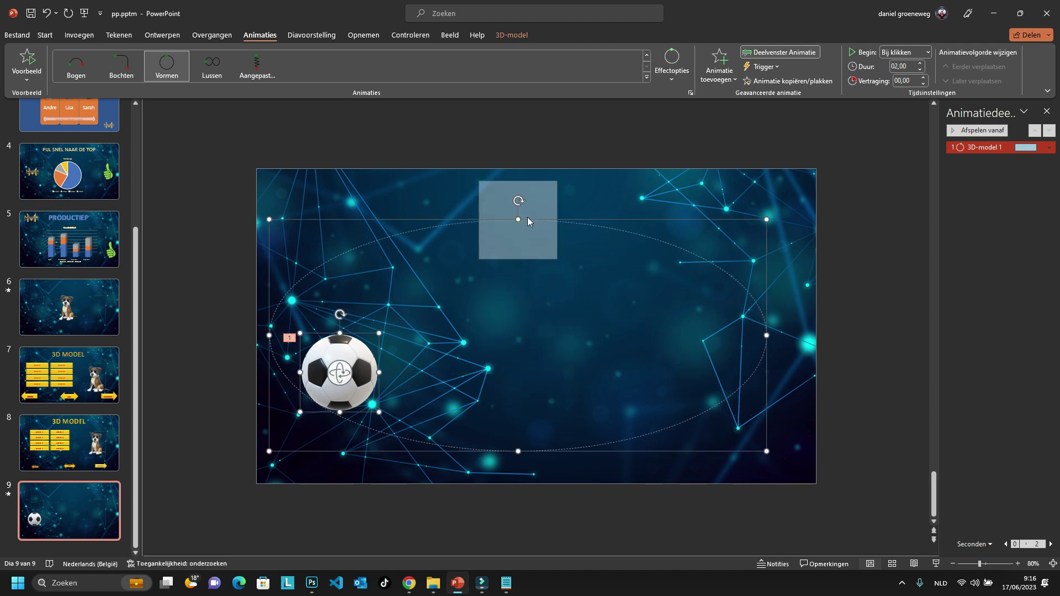
left_click_drag(333, 352, 514, 200)
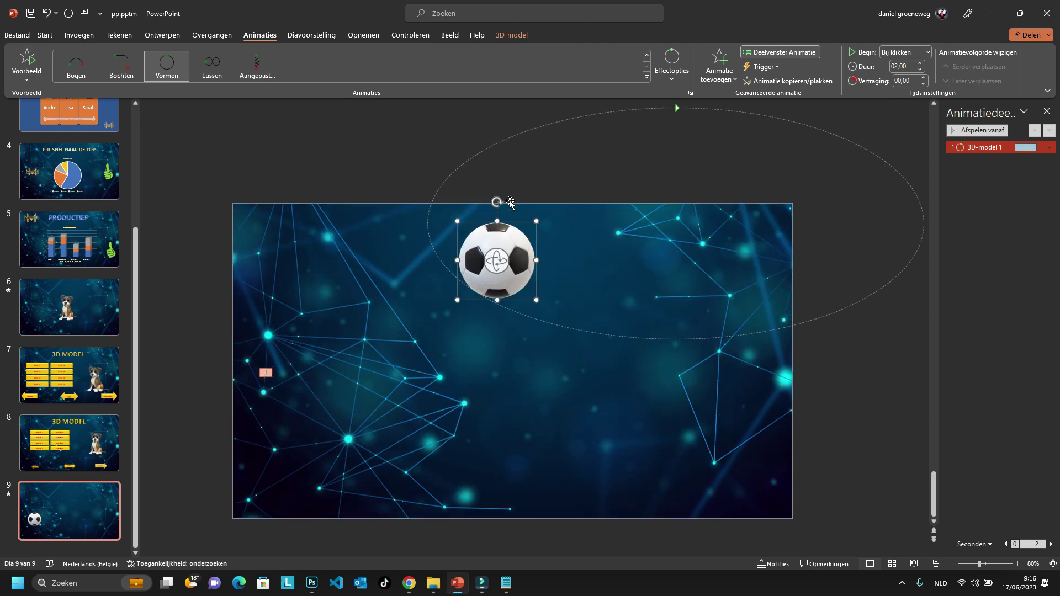
left_click_drag(520, 266, 475, 391)
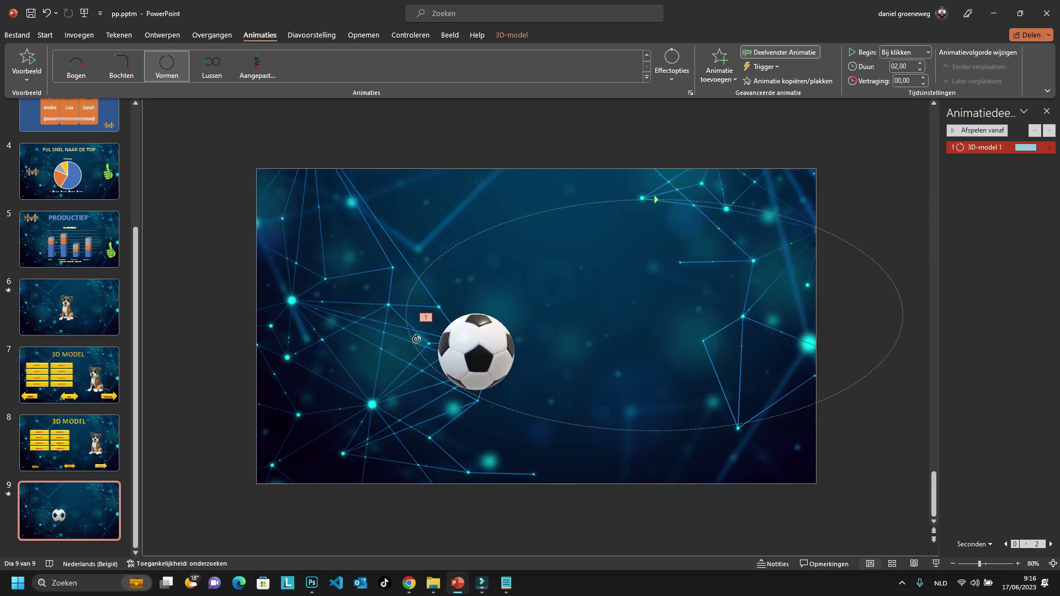
left_click_drag(486, 323, 442, 352)
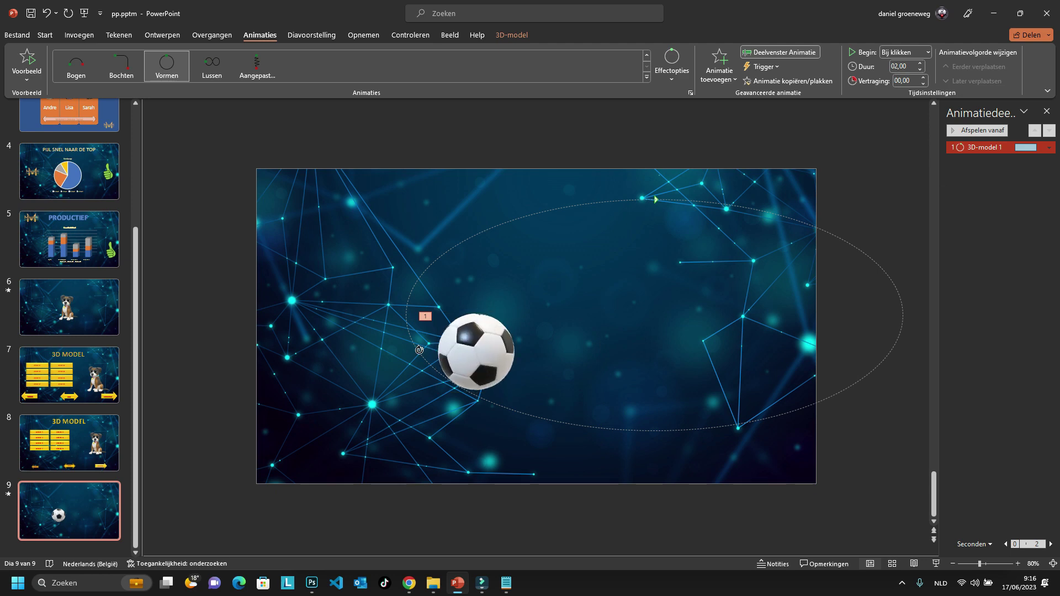
left_click(986, 132)
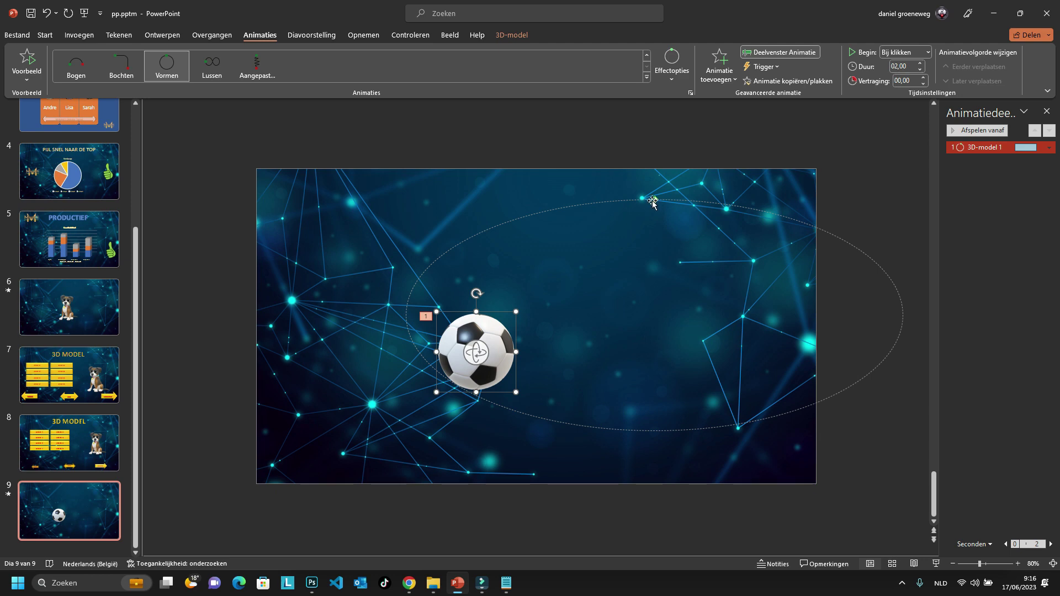
left_click(1052, 148)
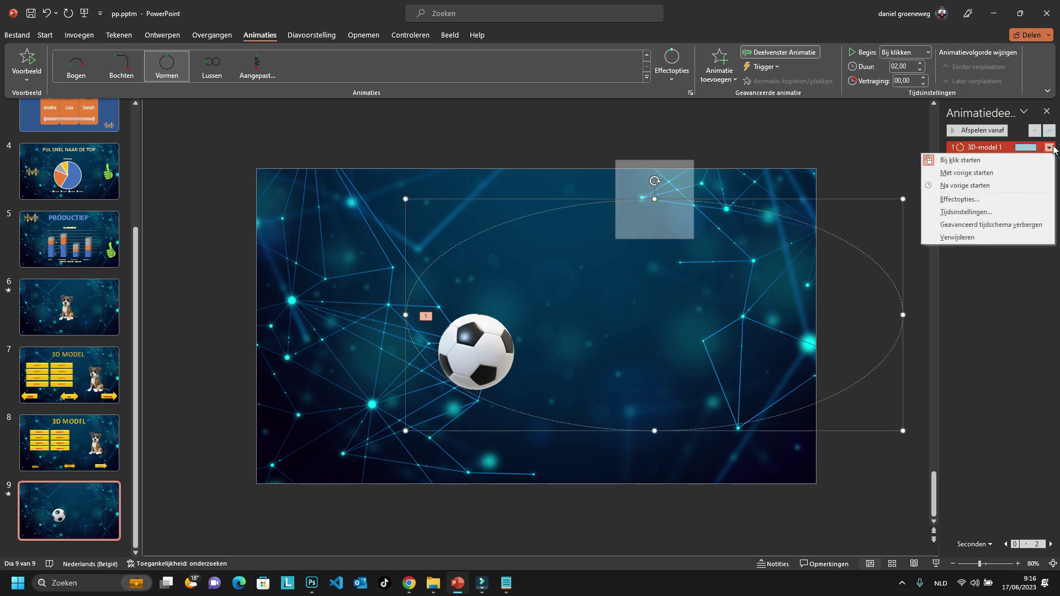
Step: Set the oval animation to an unlocked path, no sound and 20 seconds duration, then preview
left_click(979, 200)
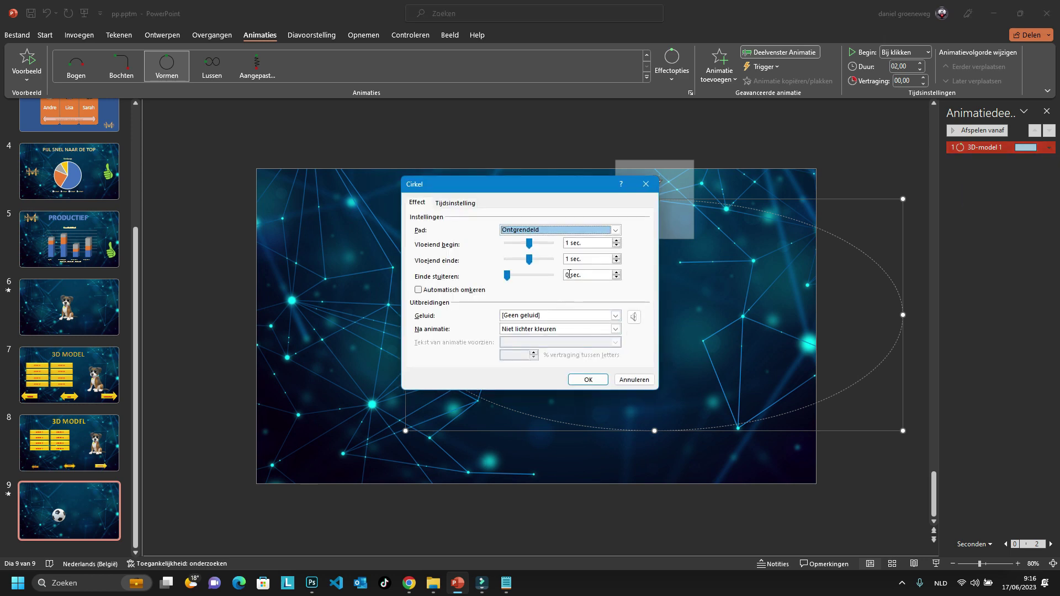
left_click(615, 231)
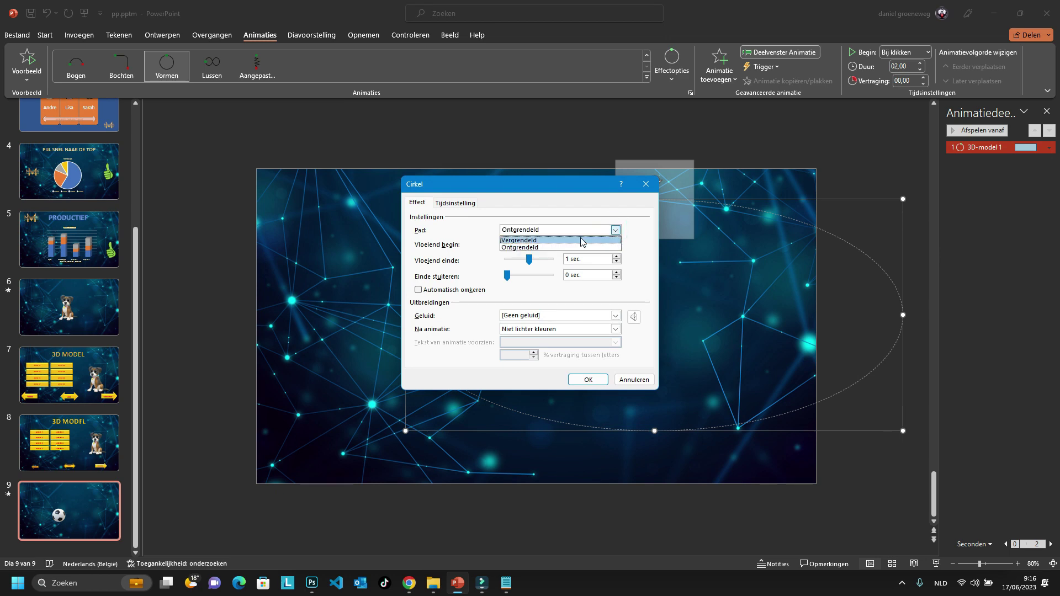
left_click(581, 194)
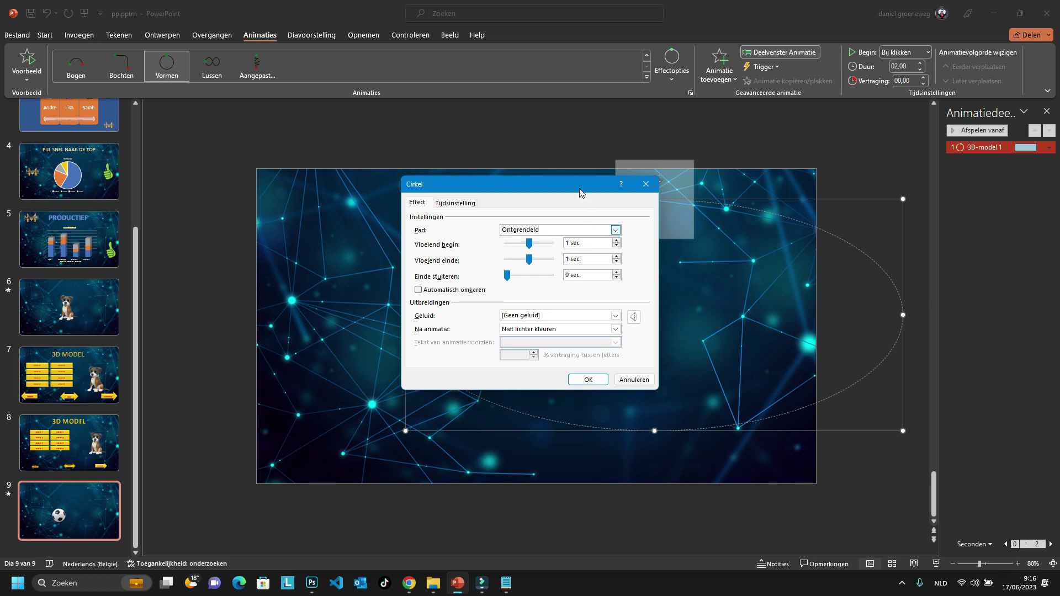
left_click(617, 316)
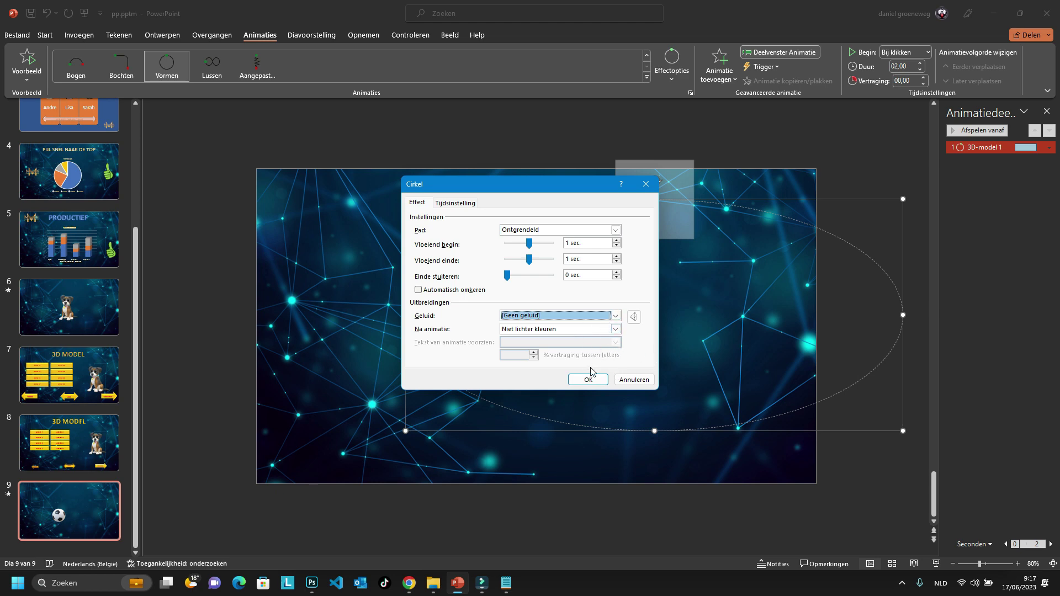
left_click(454, 203)
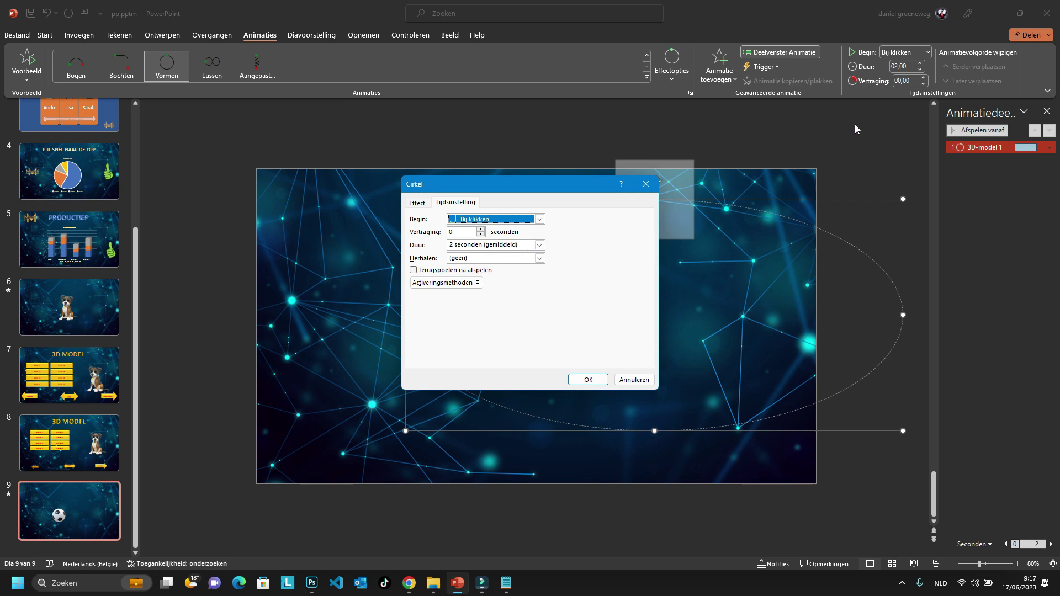
left_click(539, 244)
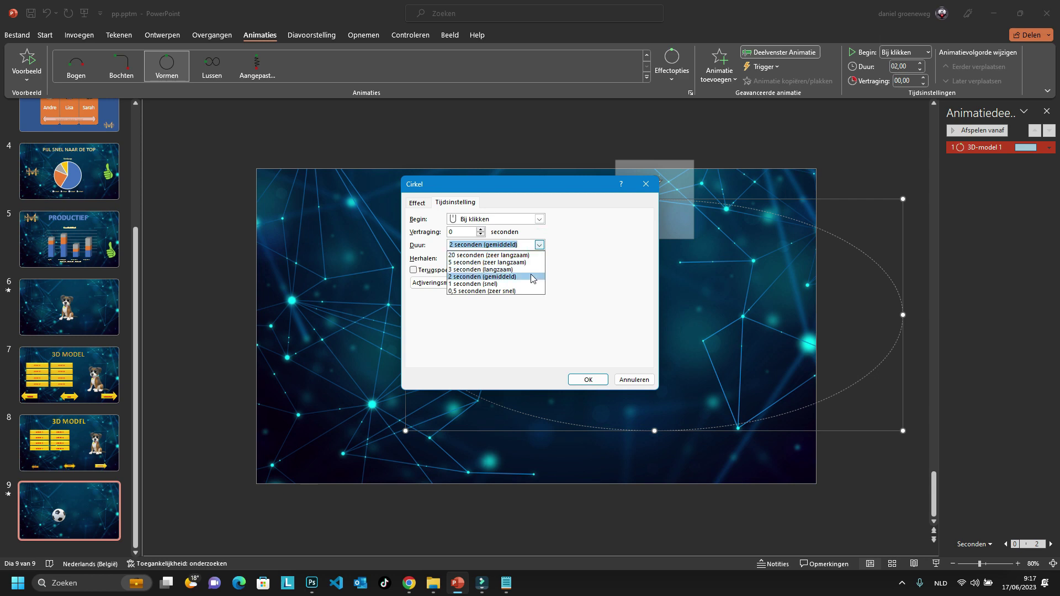
left_click(529, 255)
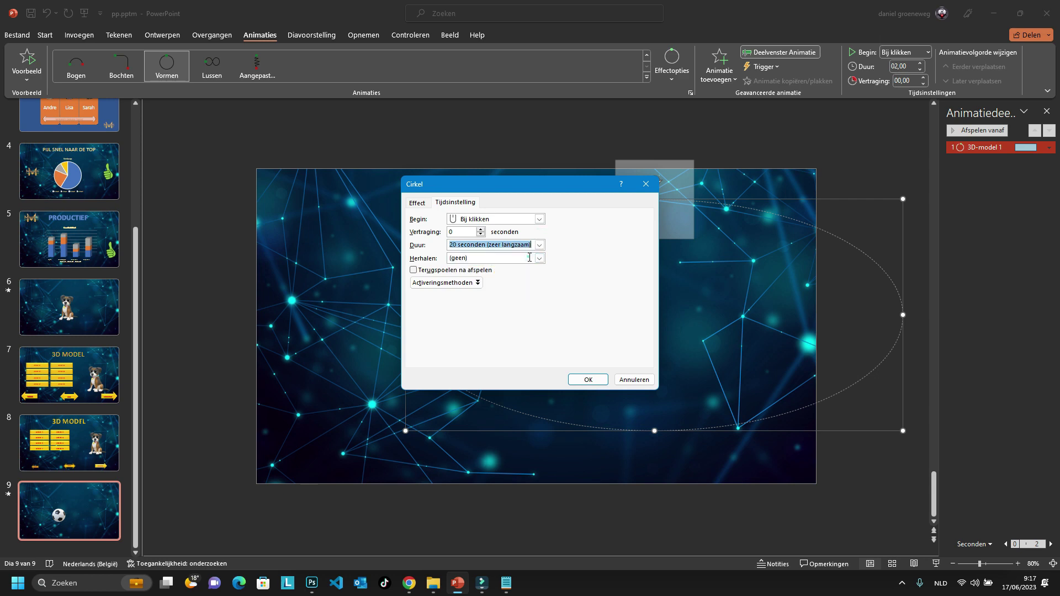
left_click(588, 379)
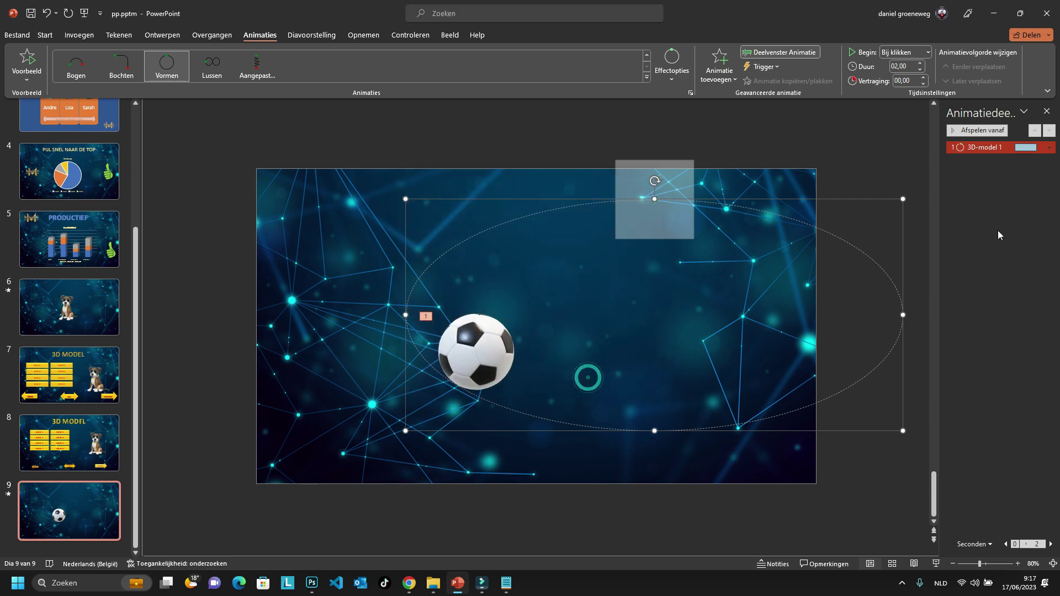
type("20")
left_click(985, 131)
Step: Delete the ball's circular path animation and move the ball back to the slide's left side
left_click(980, 148)
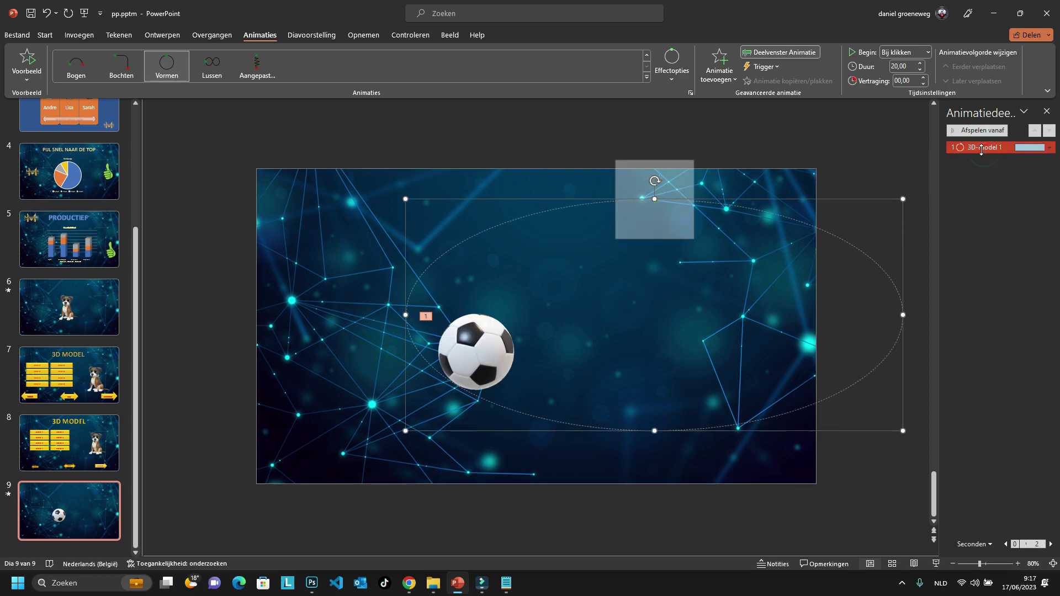
key("Delete")
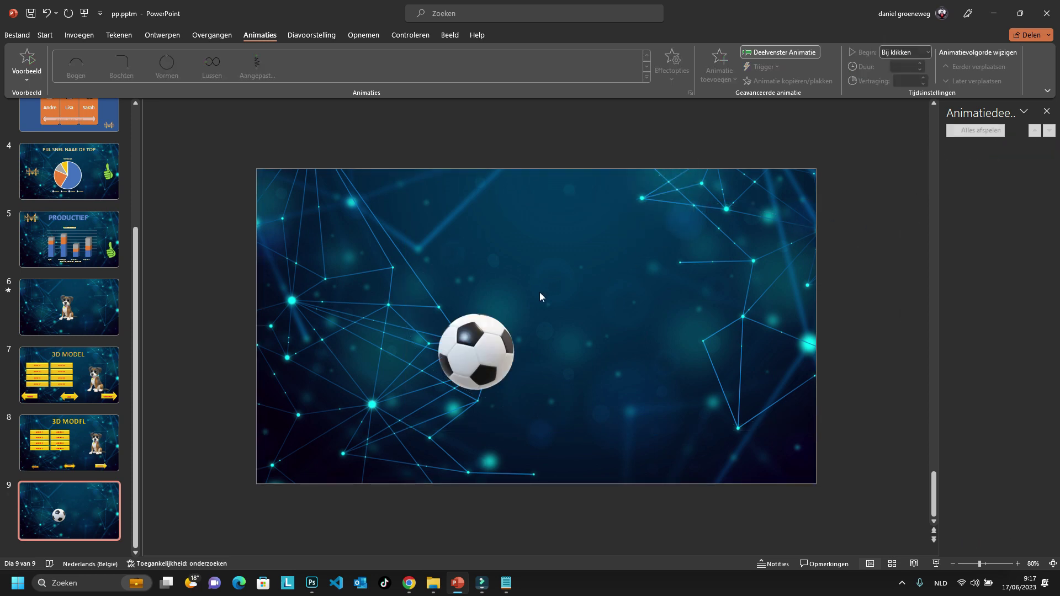
left_click_drag(504, 337, 402, 368)
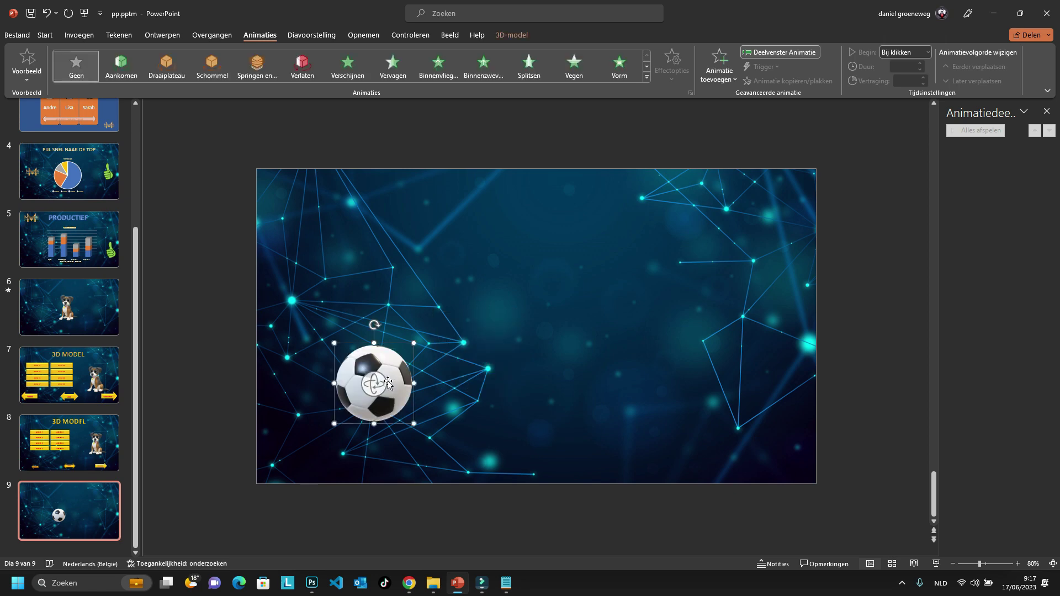
left_click_drag(388, 383, 345, 367)
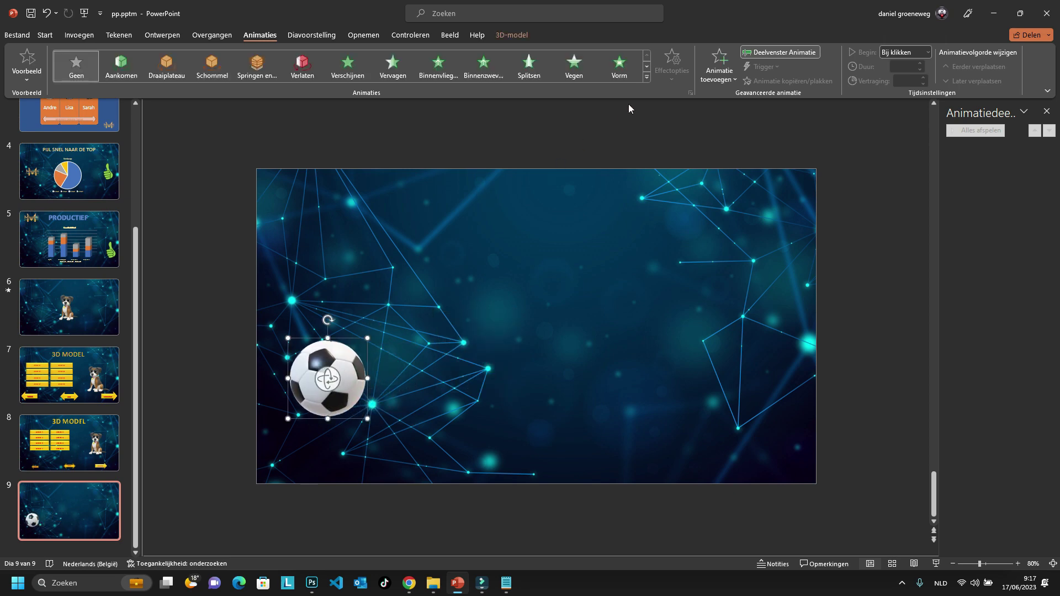
left_click(646, 77)
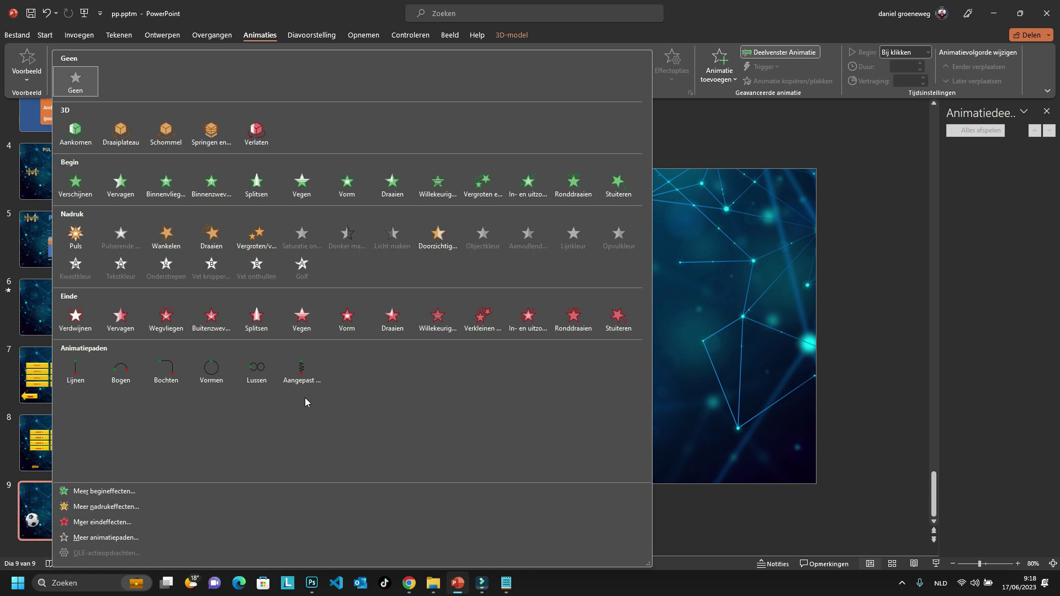
Step: Draw a custom 'Aangepast' path from the ball to the right edge, preview it, then delete it
left_click(302, 369)
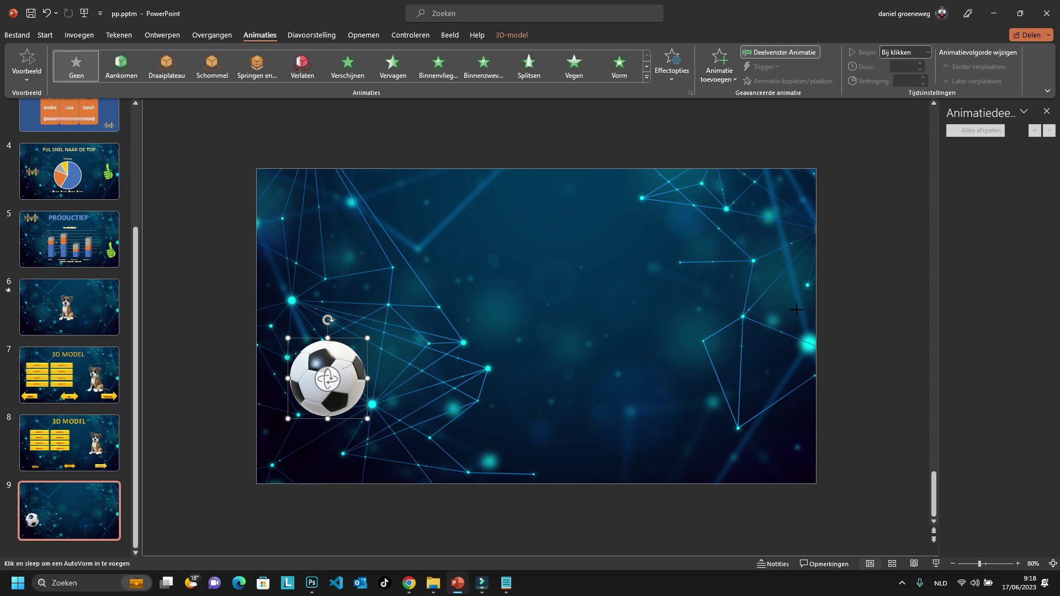
double_click(797, 310)
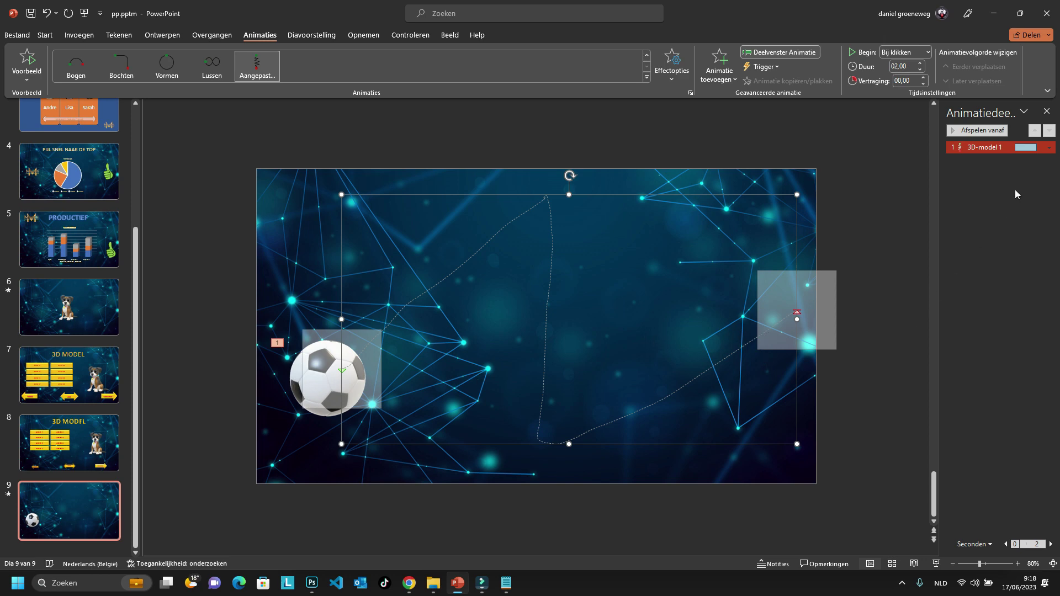
left_click(983, 131)
left_click(979, 149)
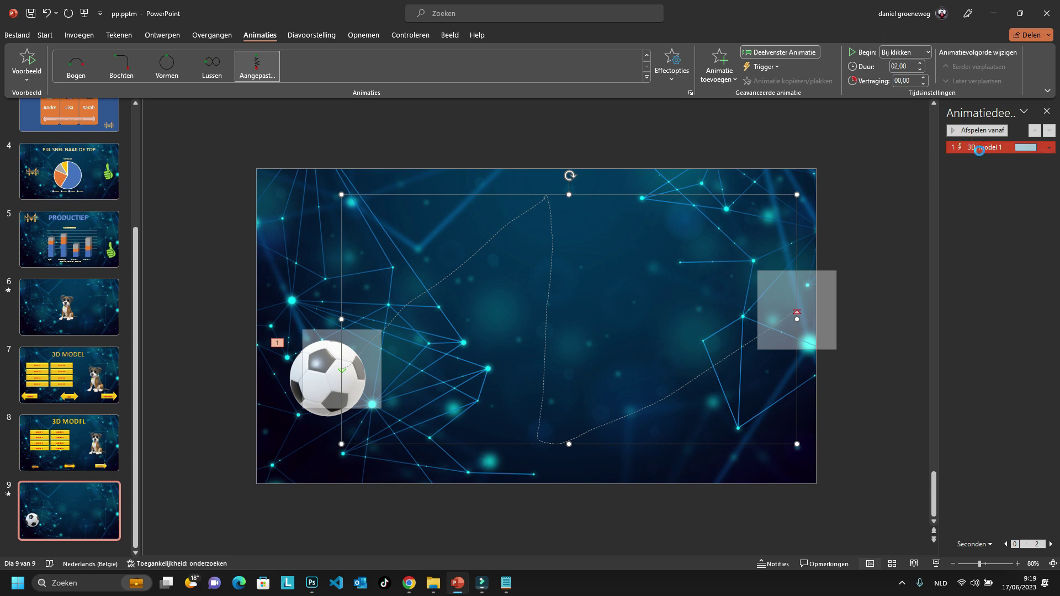
key("Delete")
left_click(326, 370)
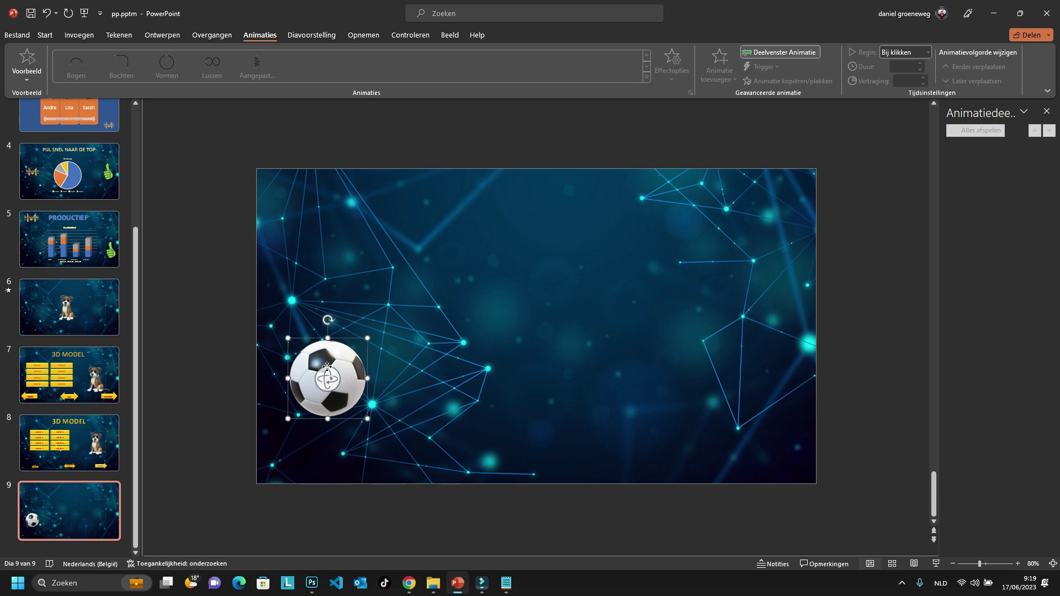
left_click(647, 77)
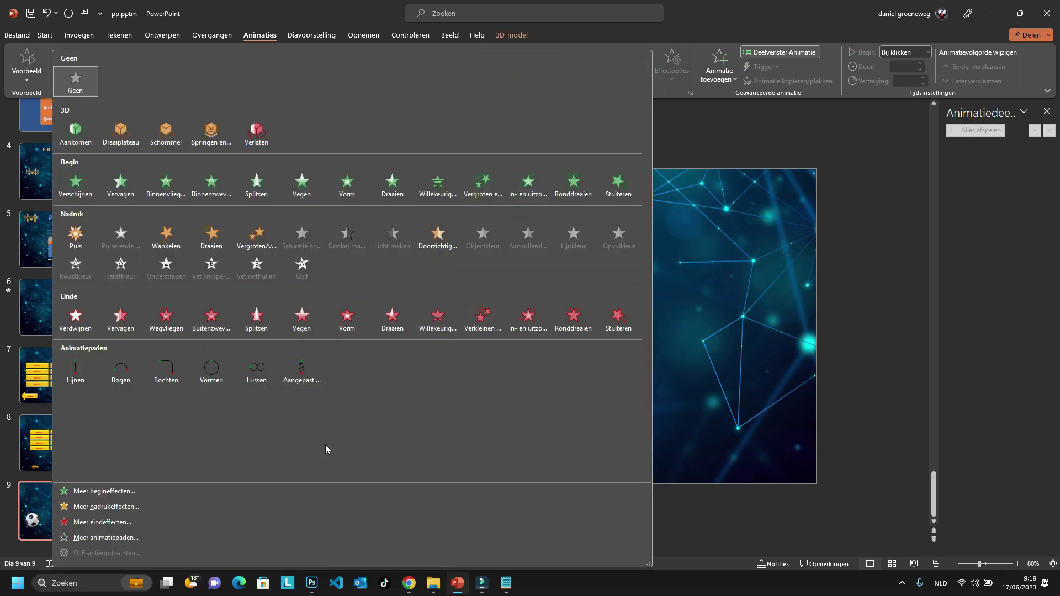
left_click(302, 383)
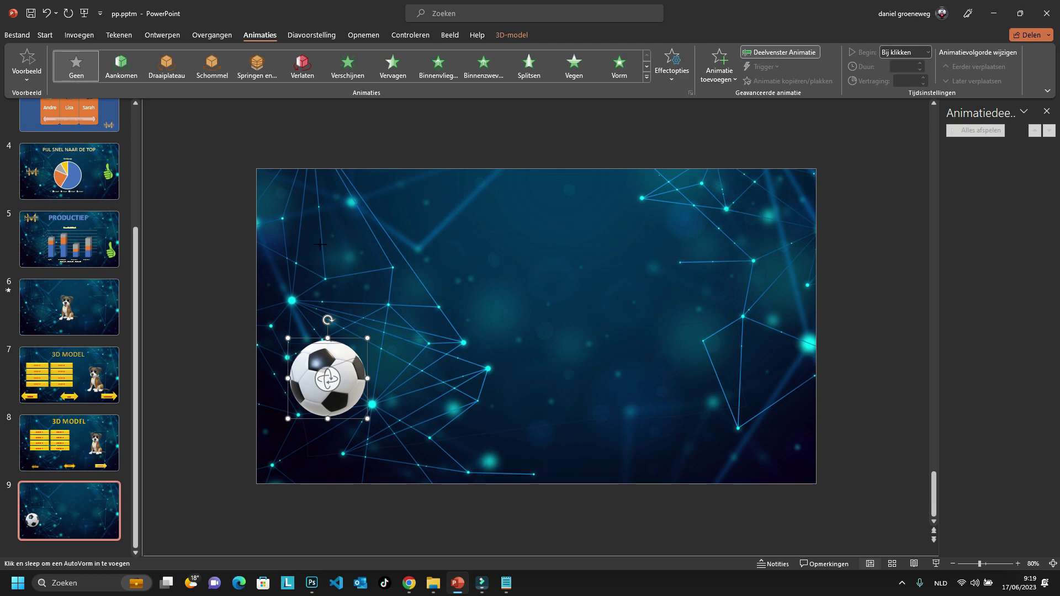
double_click(560, 387)
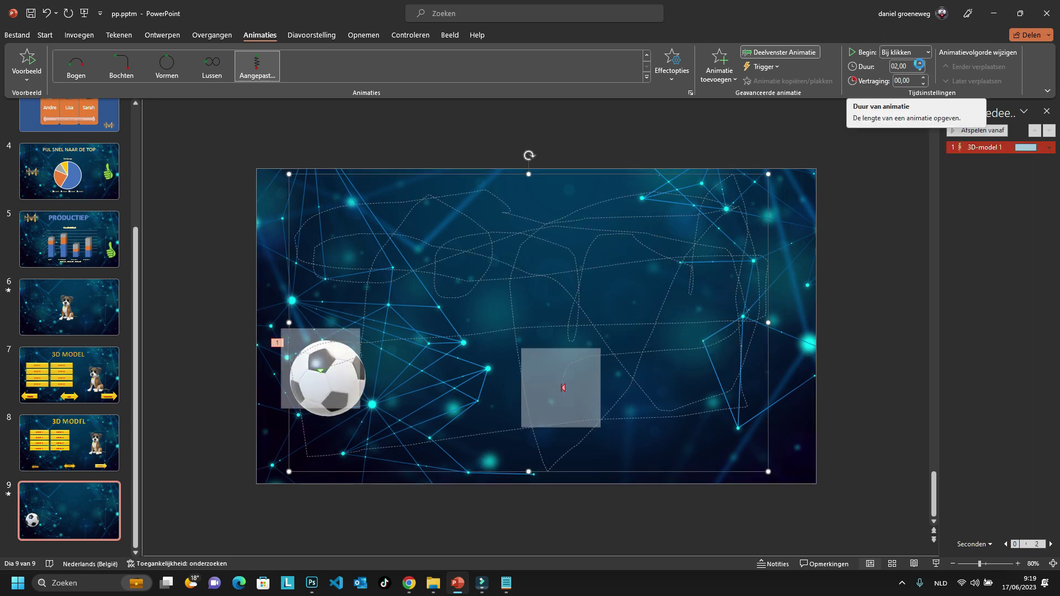
left_click(920, 64)
left_click(920, 64)
left_click(920, 64)
left_click(919, 63)
left_click(919, 63)
left_click(919, 63)
left_click(919, 64)
left_click(919, 64)
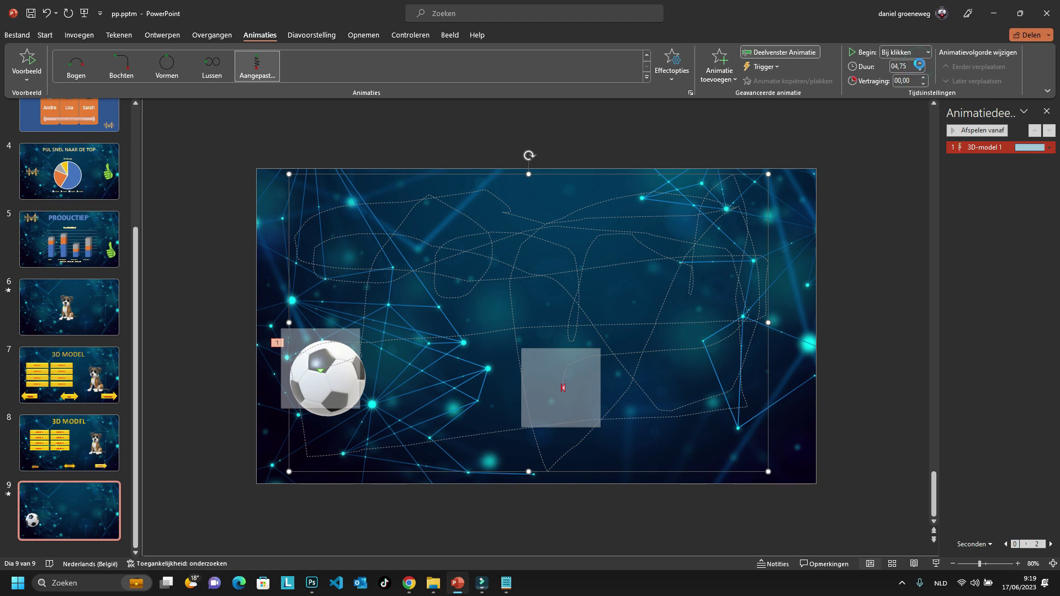
left_click(919, 64)
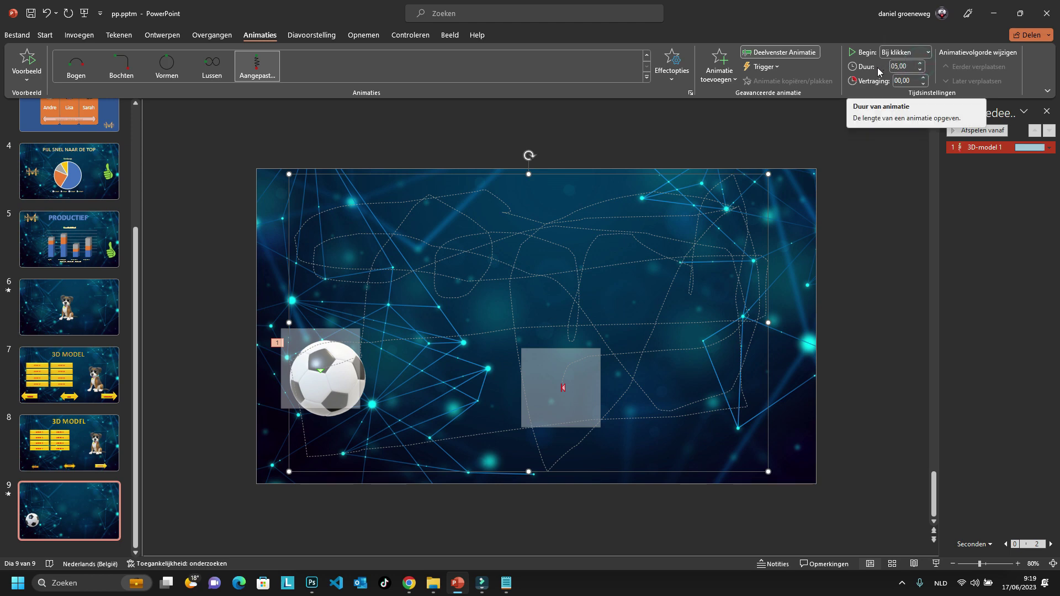
left_click(978, 129)
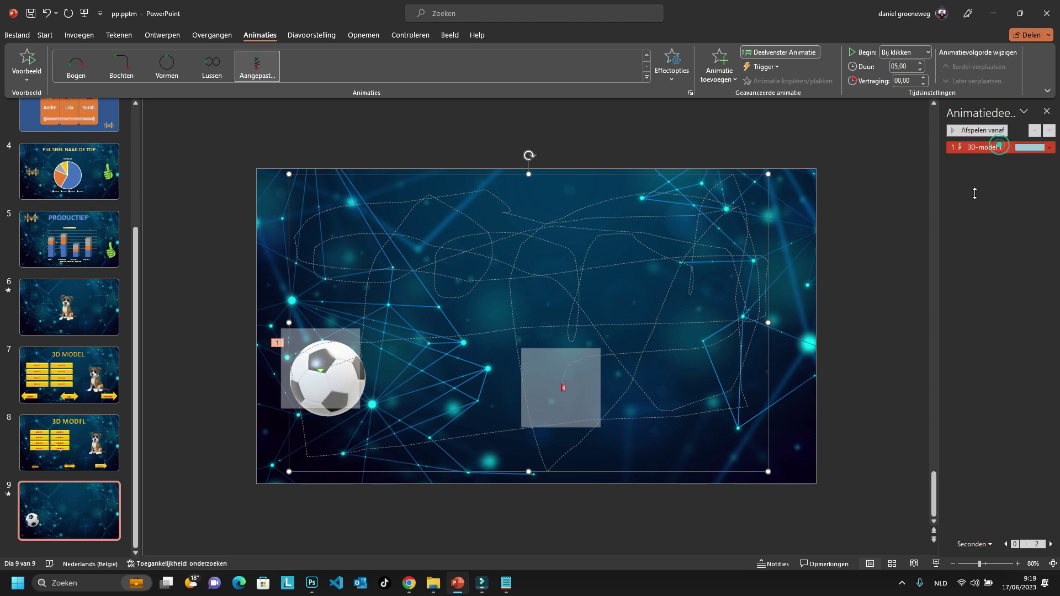
key("Delete")
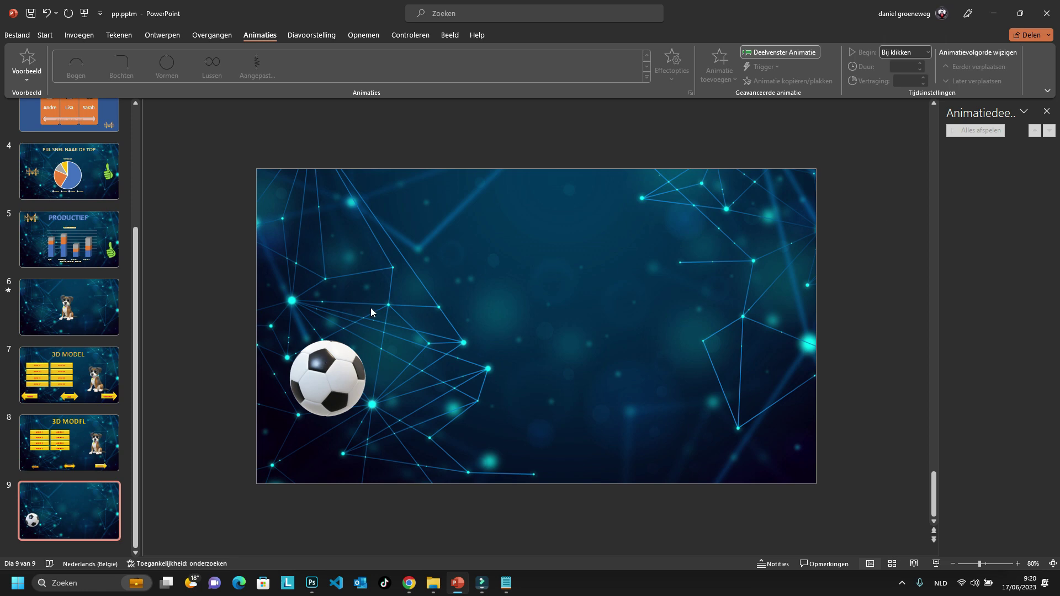
Step: Copy the ball to the right side and give the left ball a 'Lijnen' path ending mid-slide
left_click(341, 381)
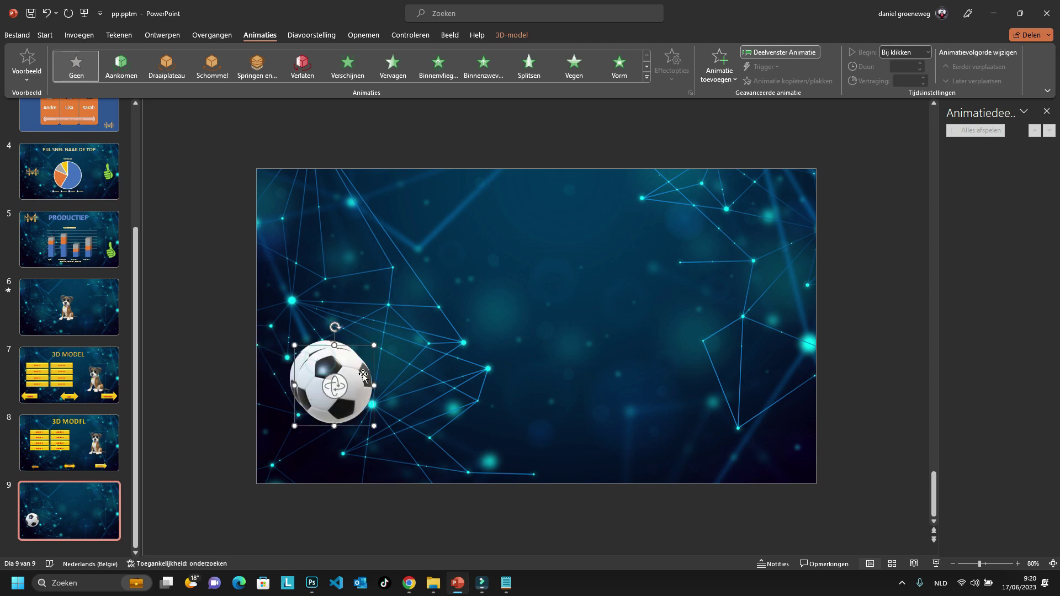
left_click_drag(329, 375, 761, 374)
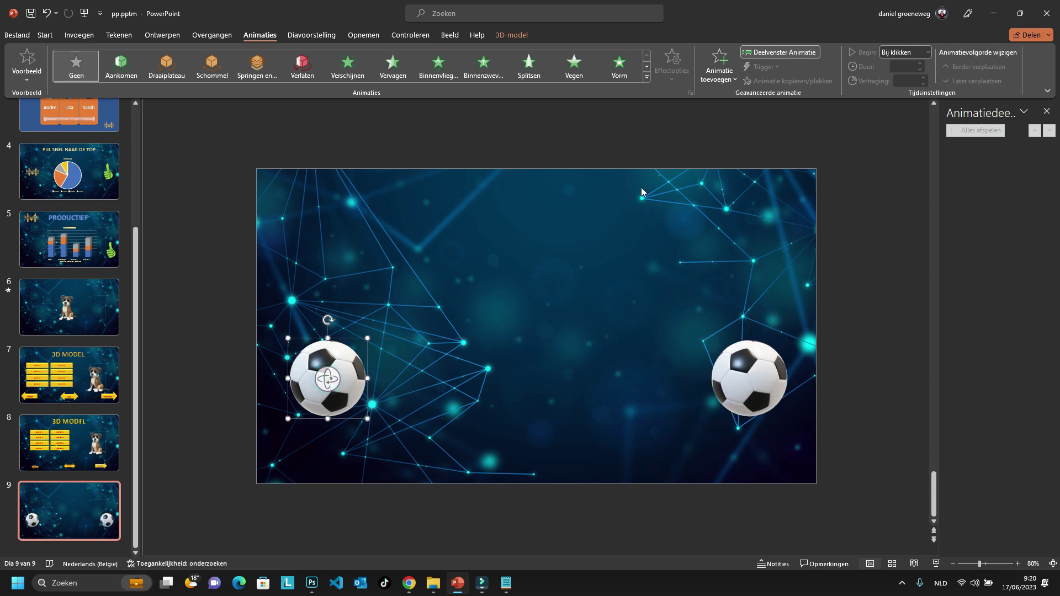
left_click(646, 78)
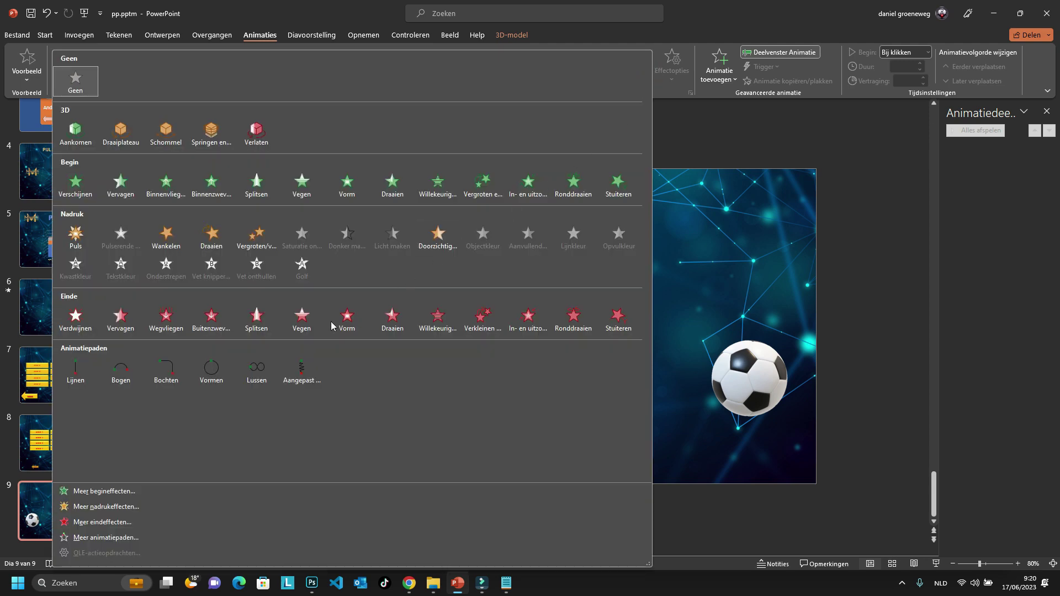
left_click(80, 377)
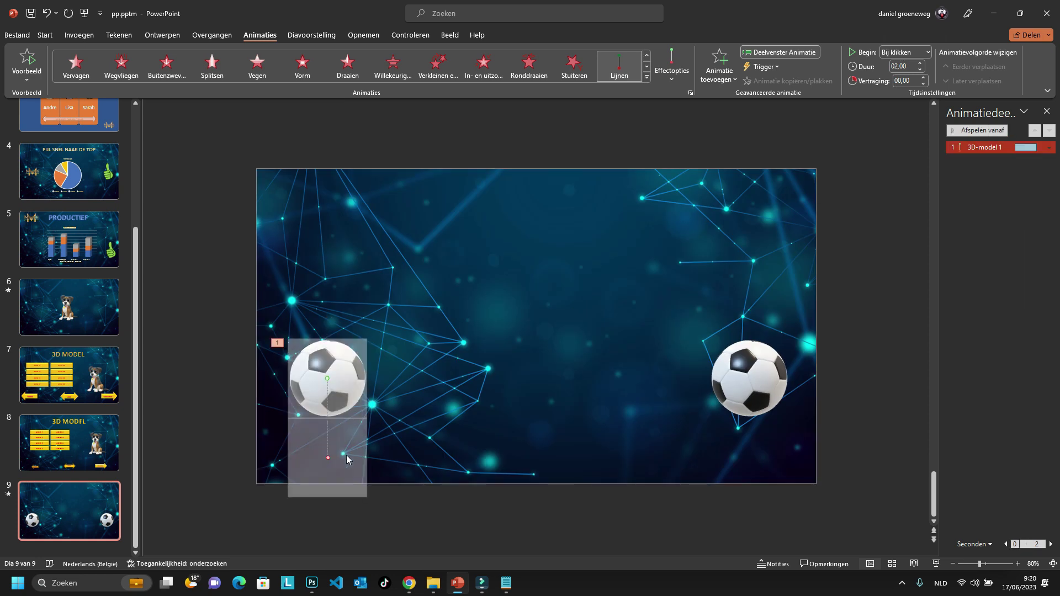
left_click_drag(328, 457, 541, 377)
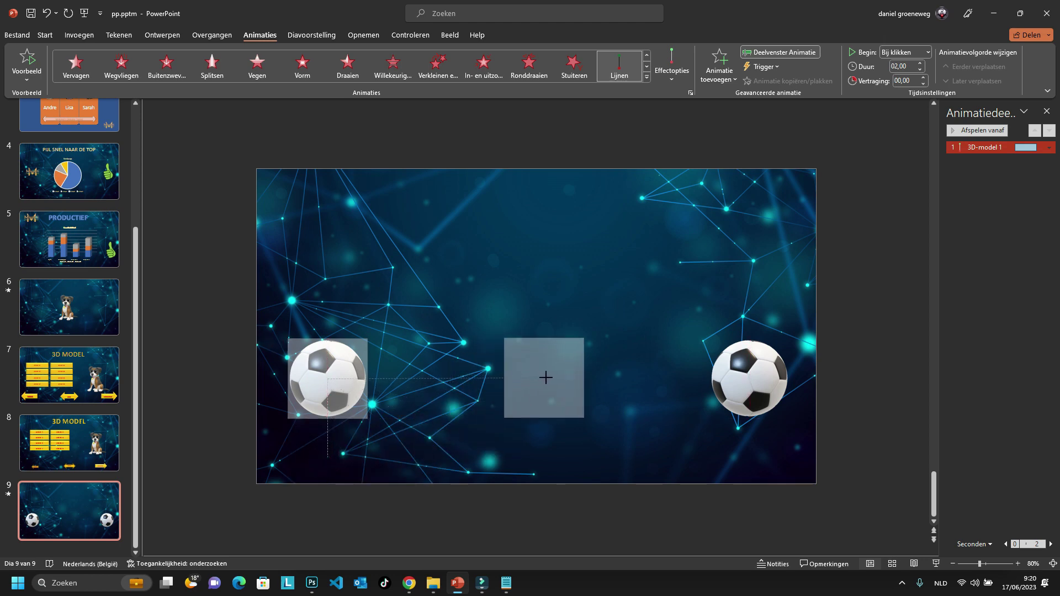
left_click_drag(546, 378, 551, 378)
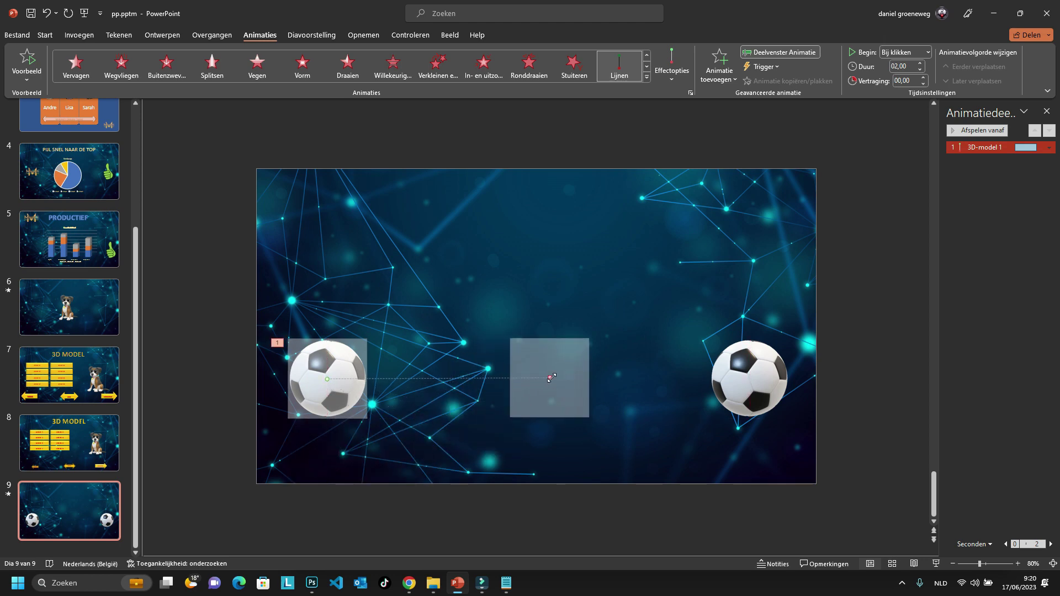
left_click(747, 386)
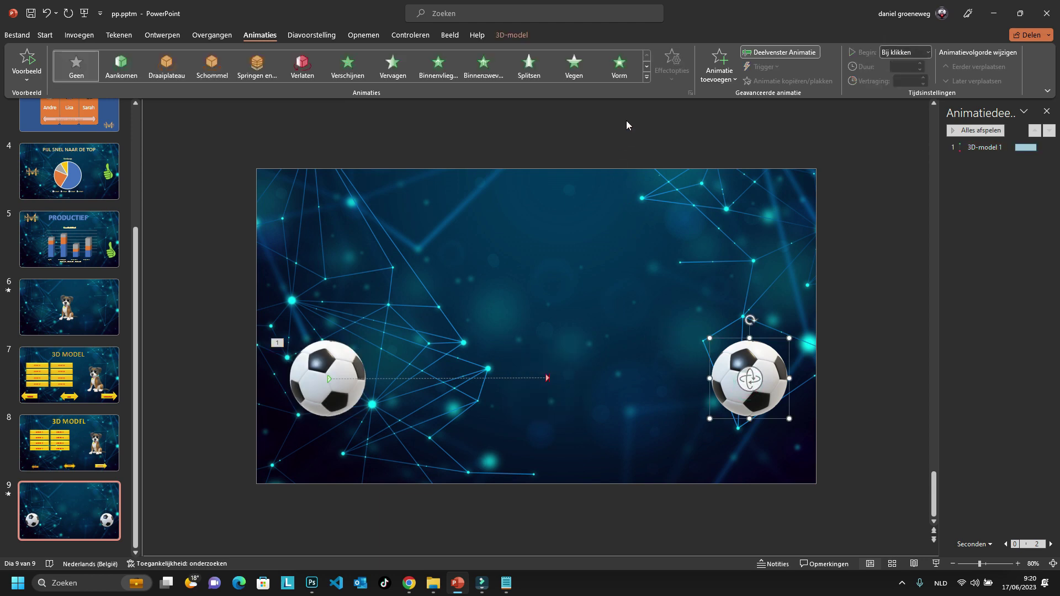
Step: Give the right ball a 'Lijnen' path ending at the slide centre, as 3D-model 2
left_click(646, 83)
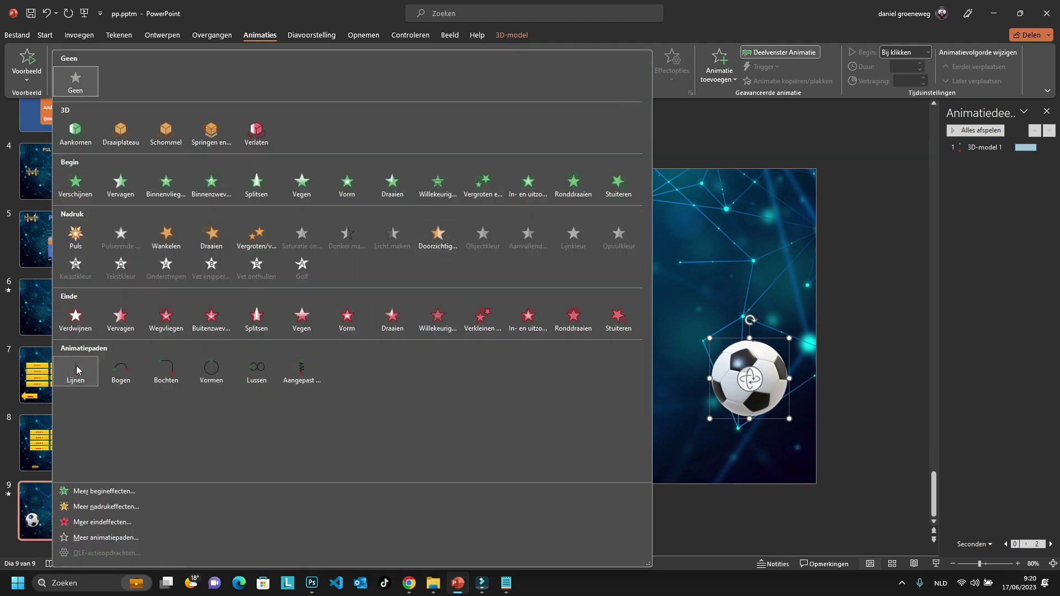
left_click(76, 370)
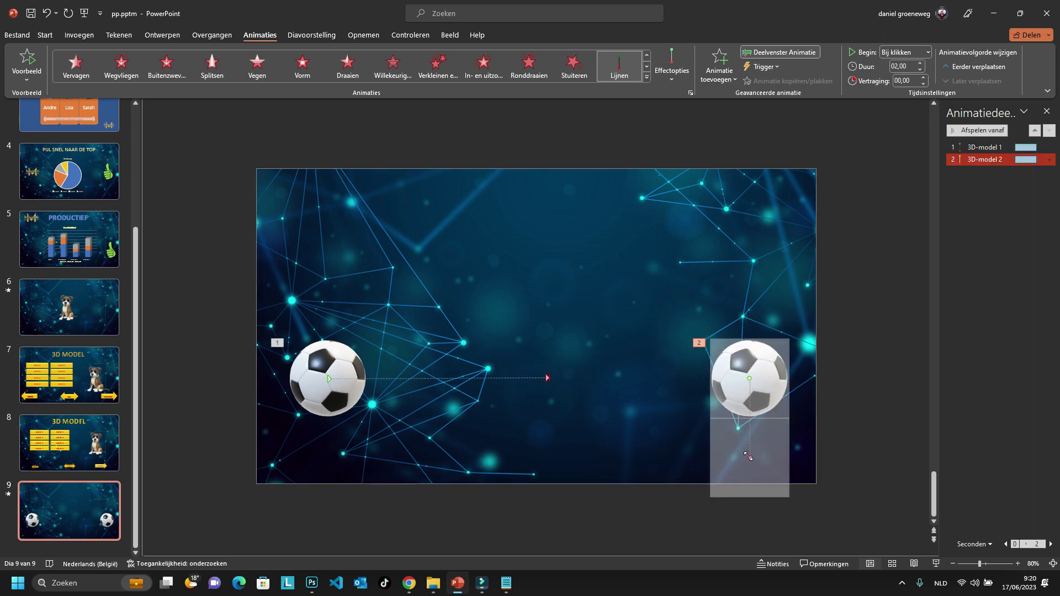
left_click_drag(748, 456, 547, 378)
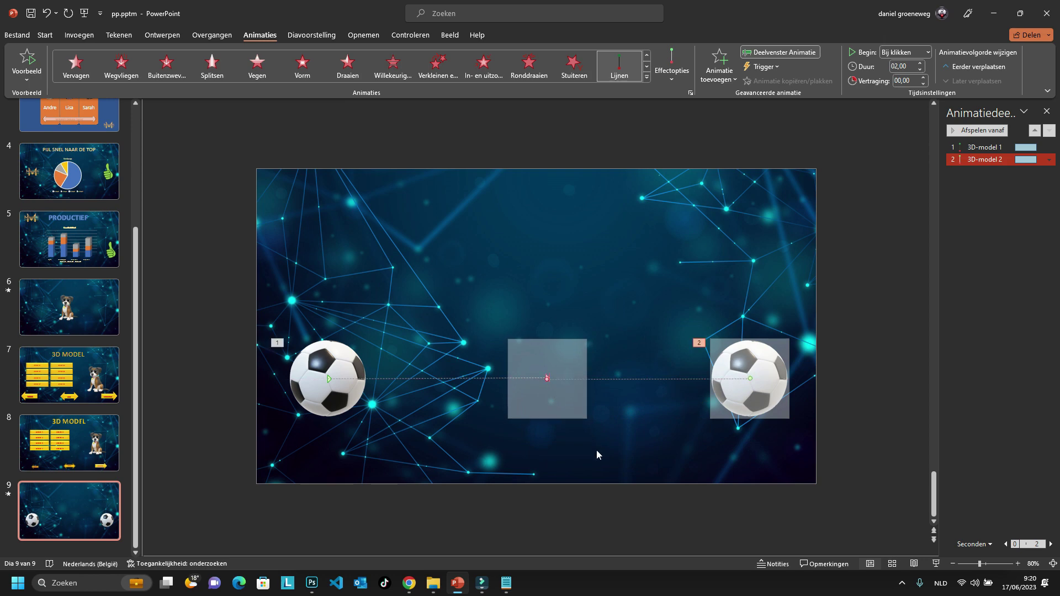
left_click(331, 370)
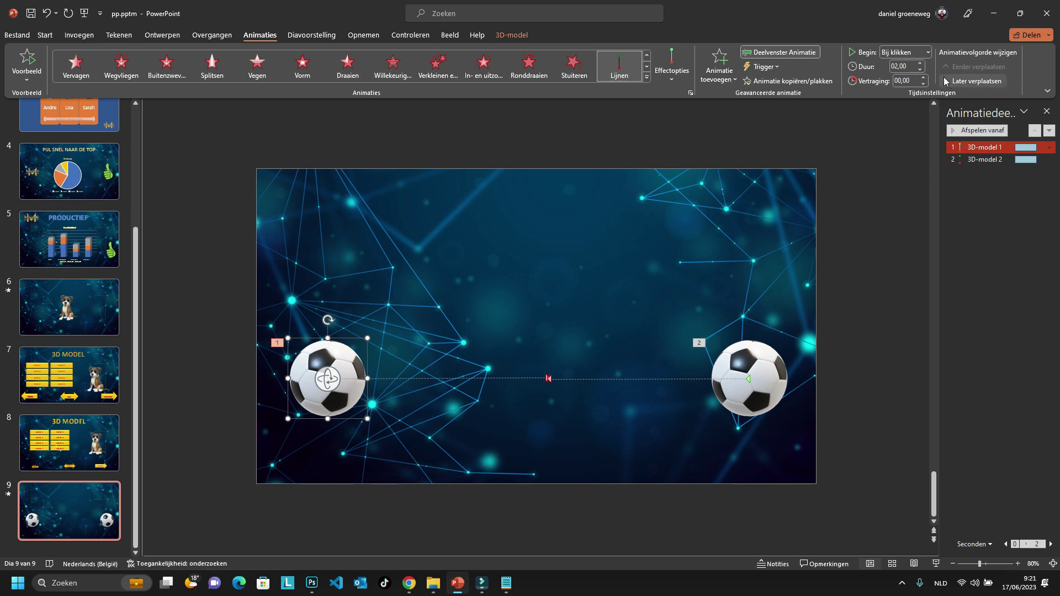
left_click(928, 52)
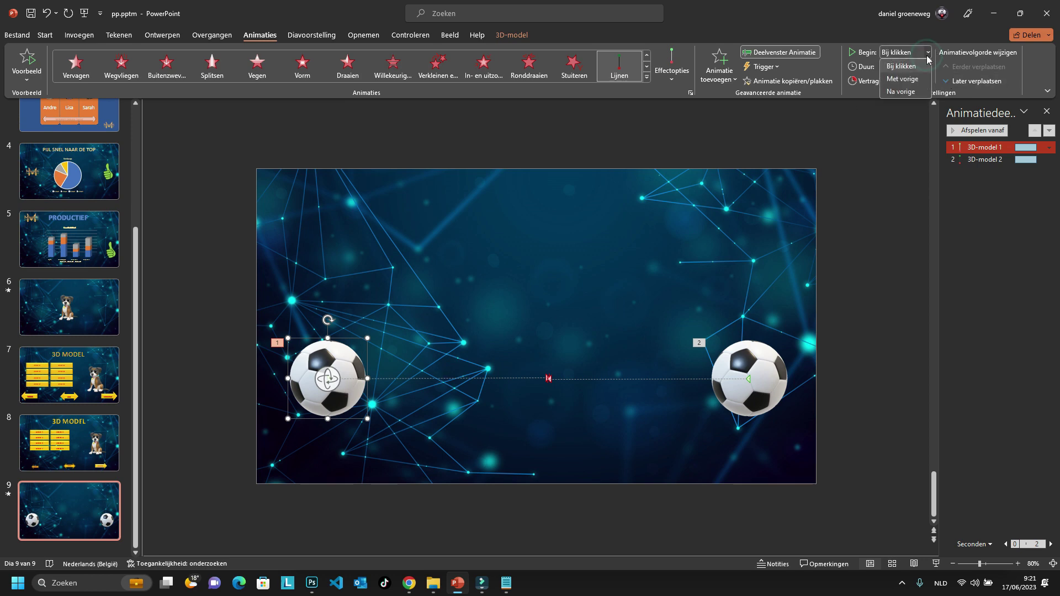
Step: Set both the left and right soccer balls' flights to start 'Met vorige'
left_click(912, 79)
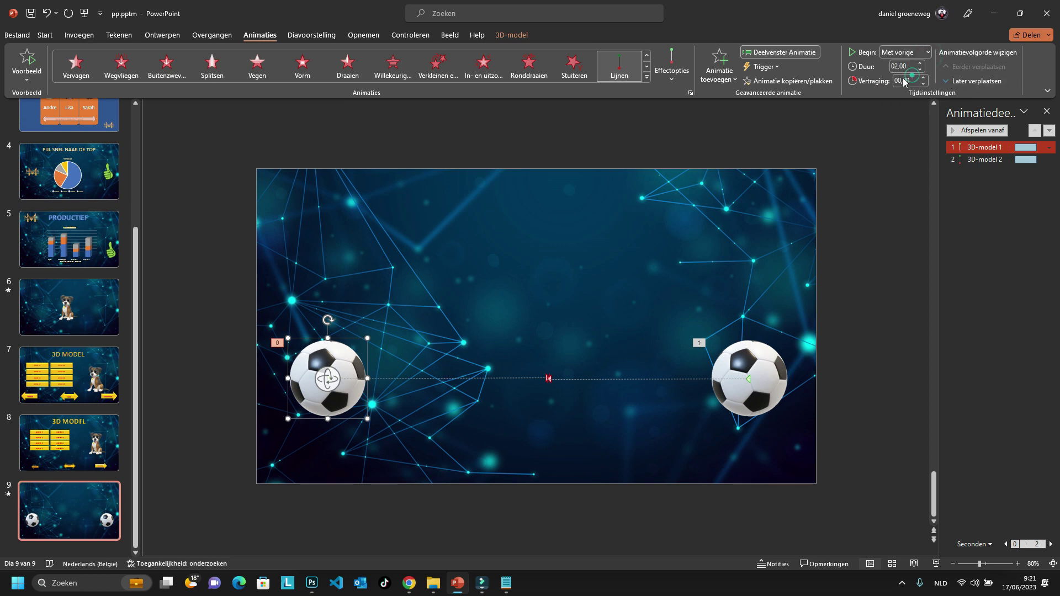
left_click(770, 380)
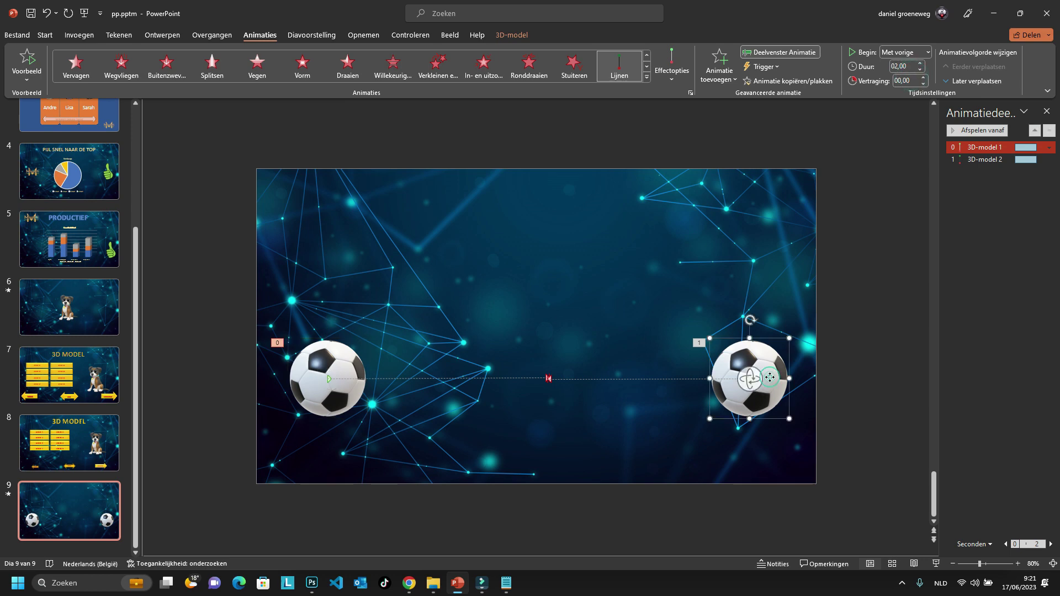
left_click(927, 52)
left_click(914, 89)
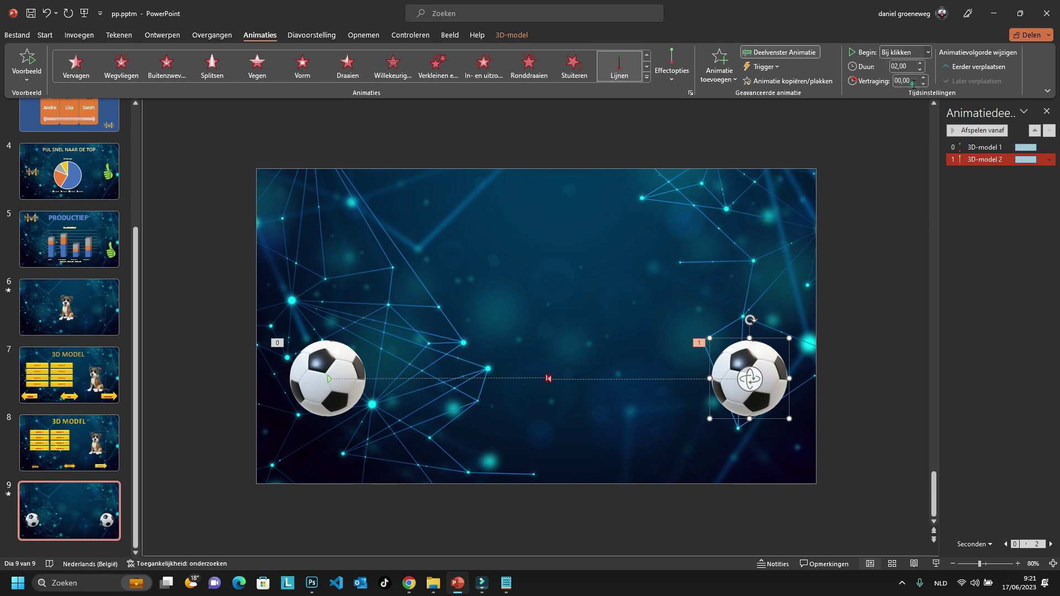
left_click(302, 37)
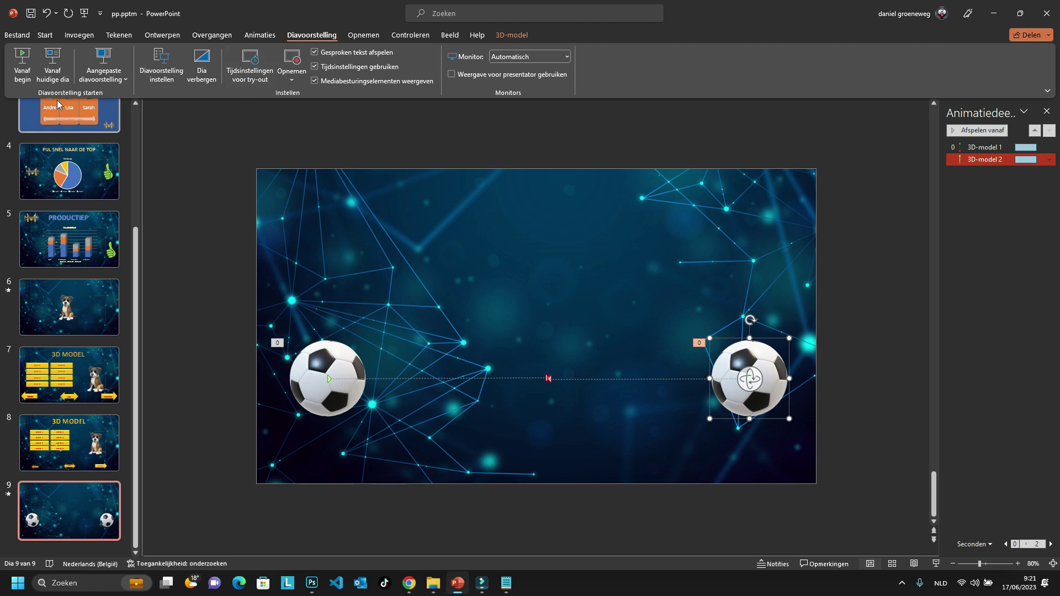
Step: Preview the slide show from this slide to watch the balls meet, then delete the right ball
left_click(48, 72)
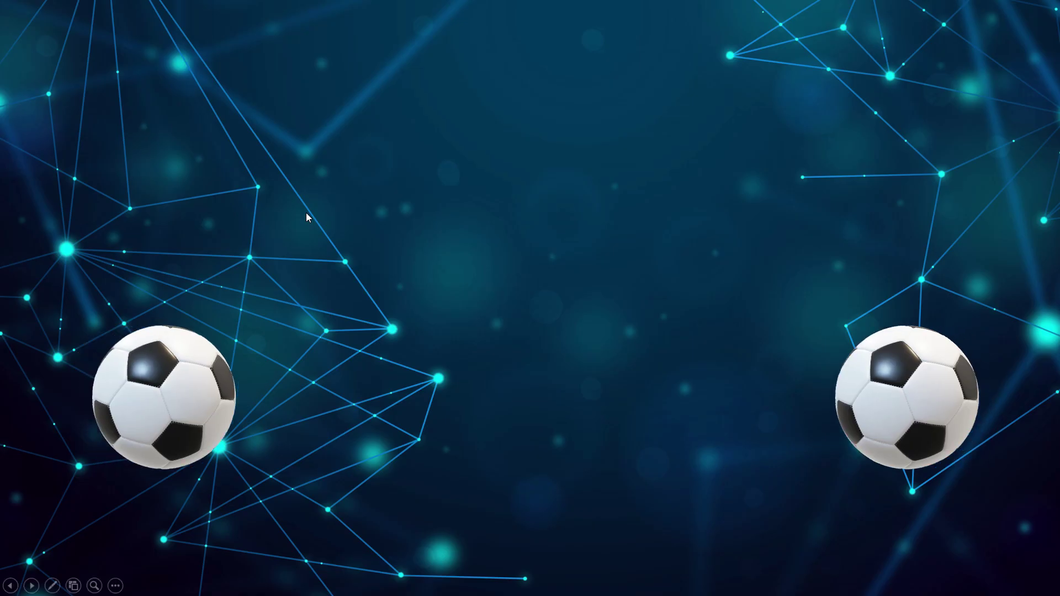
left_click(306, 213)
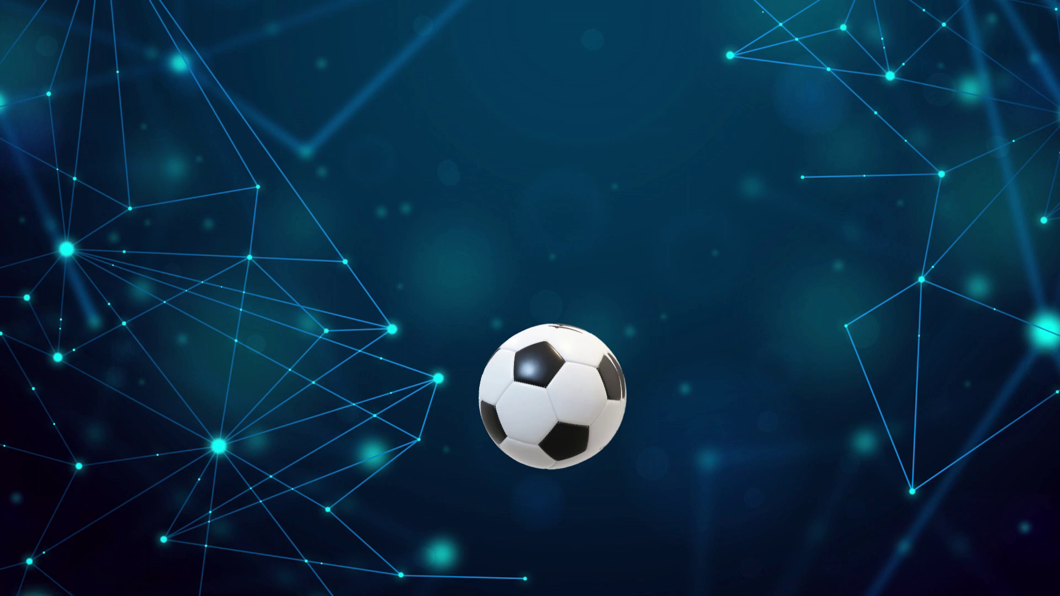
key("Escape")
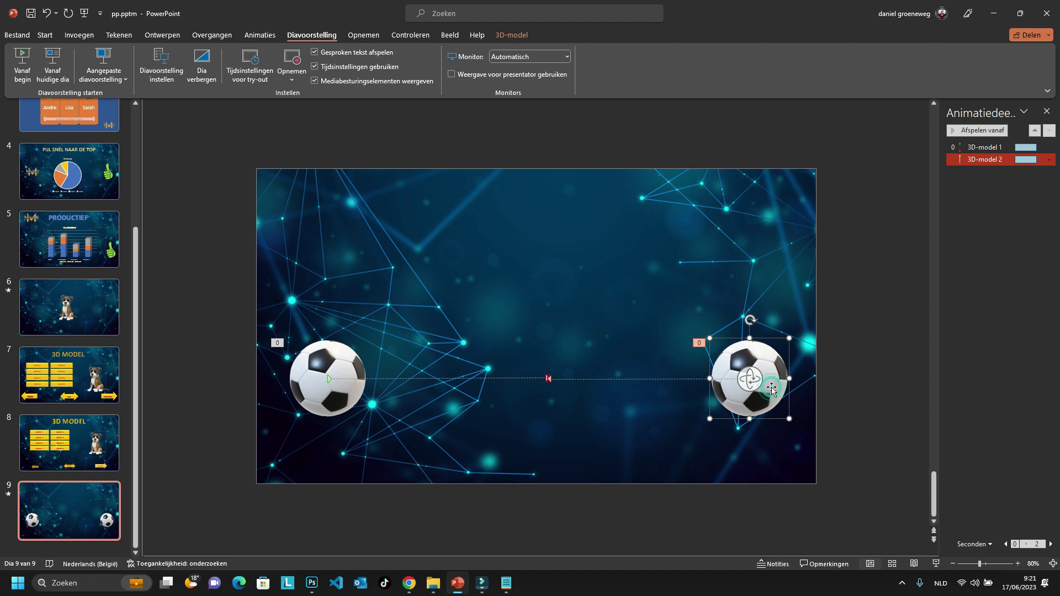
key("Delete")
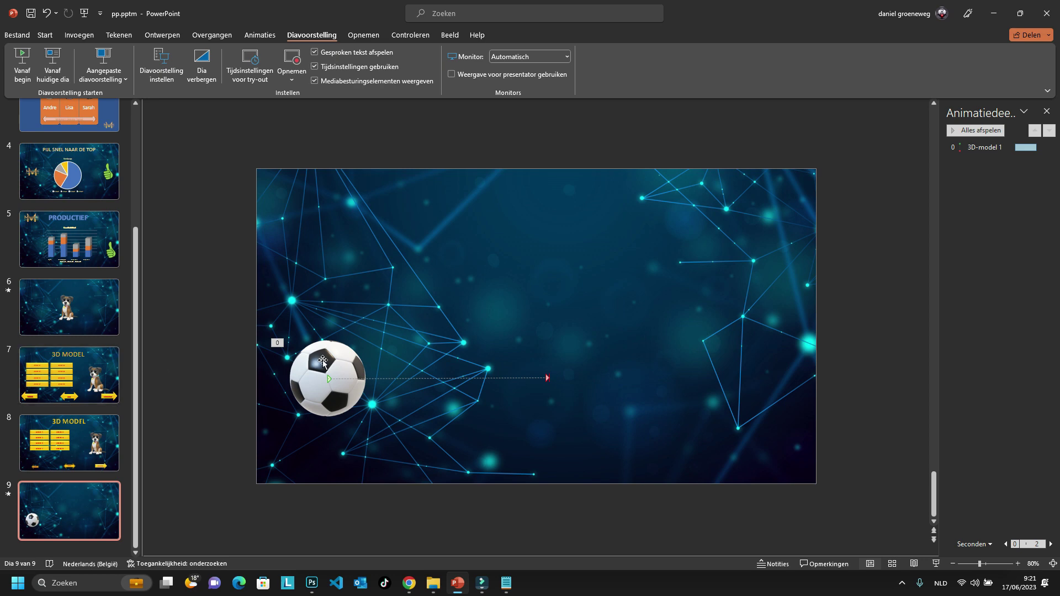
Step: Delete the left soccer ball and add a text box reading WELKOM on slide 9
left_click(336, 362)
key("Delete")
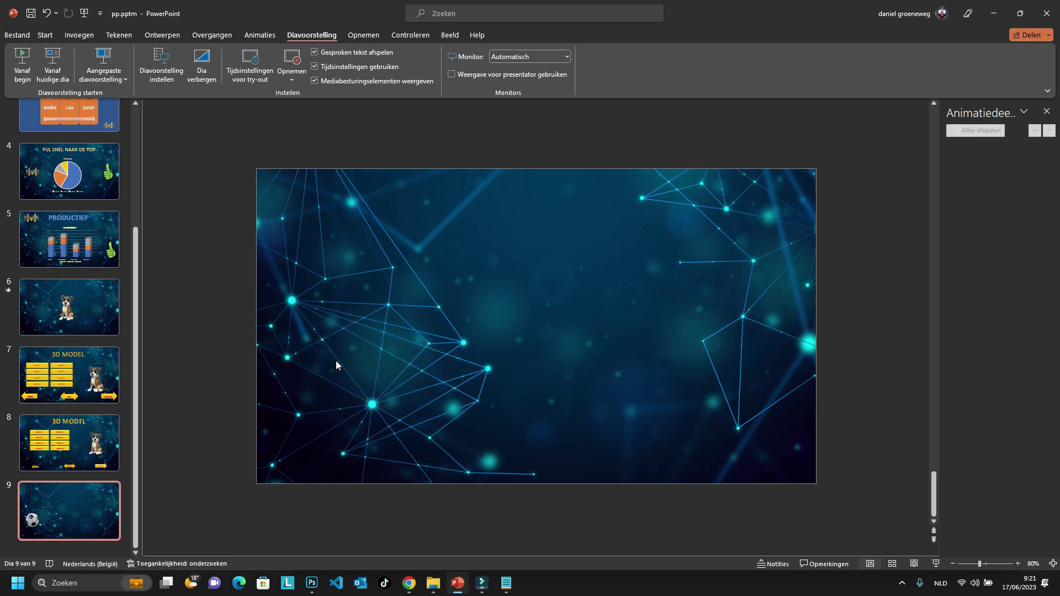
left_click(84, 37)
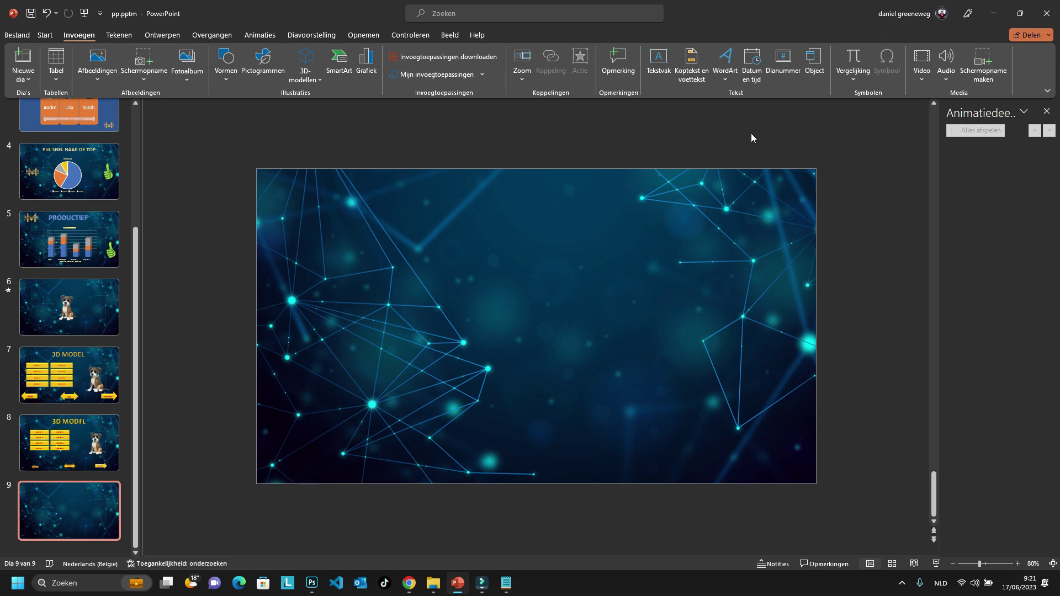
left_click(658, 62)
left_click_drag(370, 268, 660, 311)
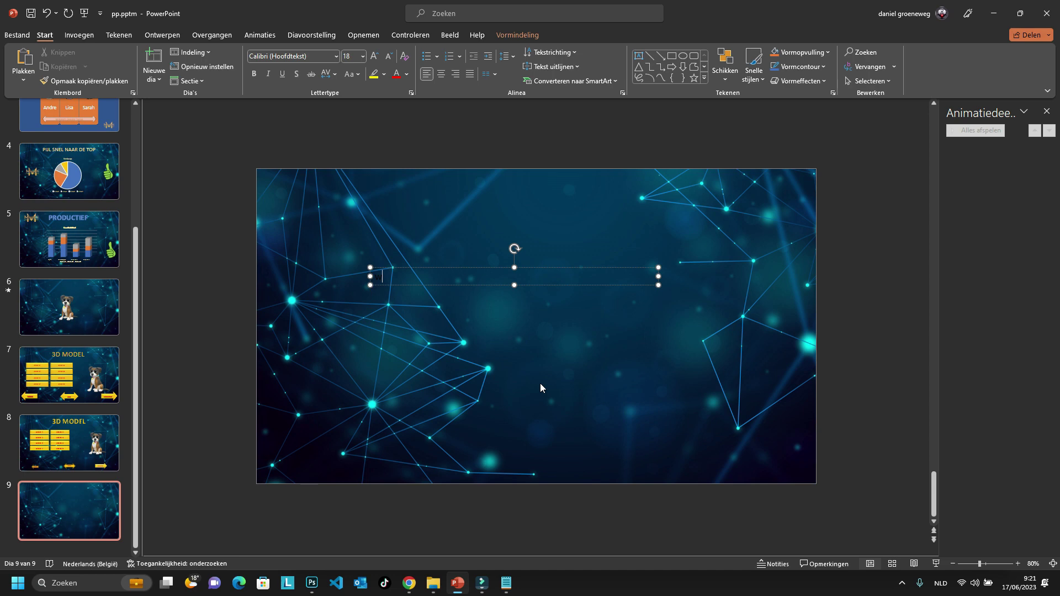
key("Caps_Lock")
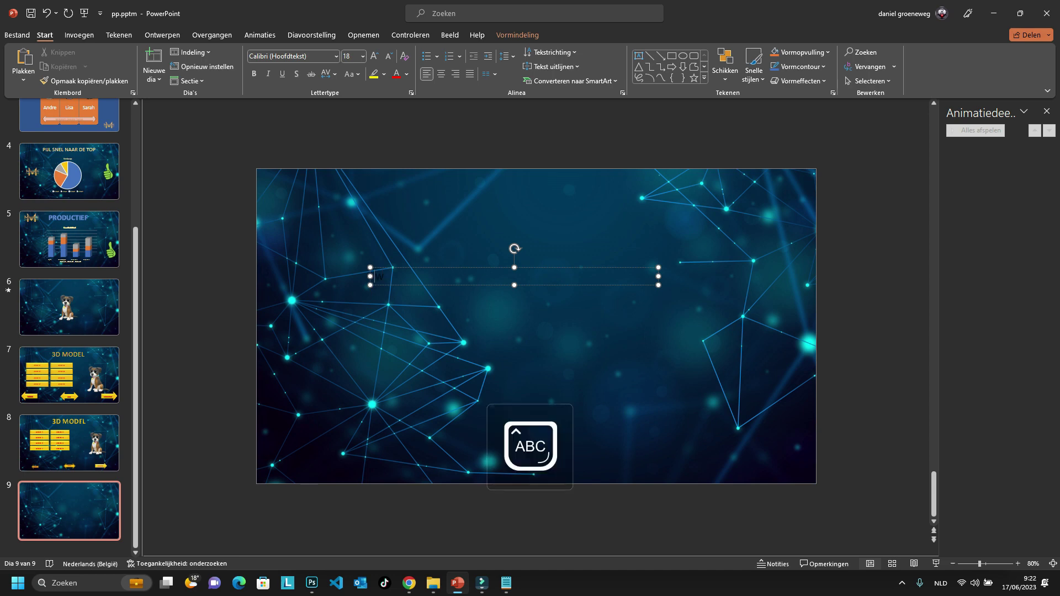
type("ELKOM")
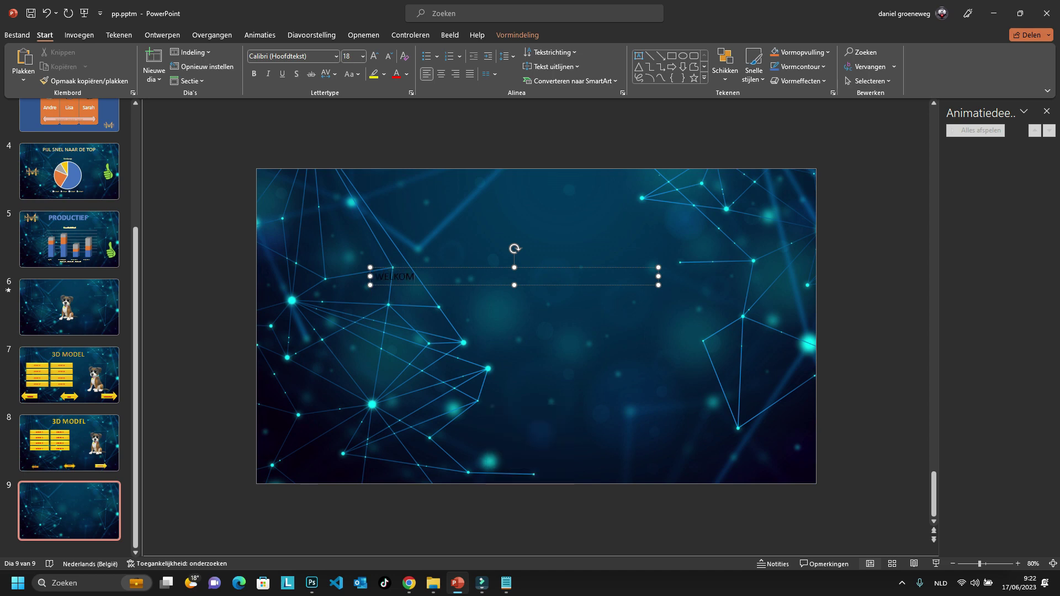
key("Caps_Lock")
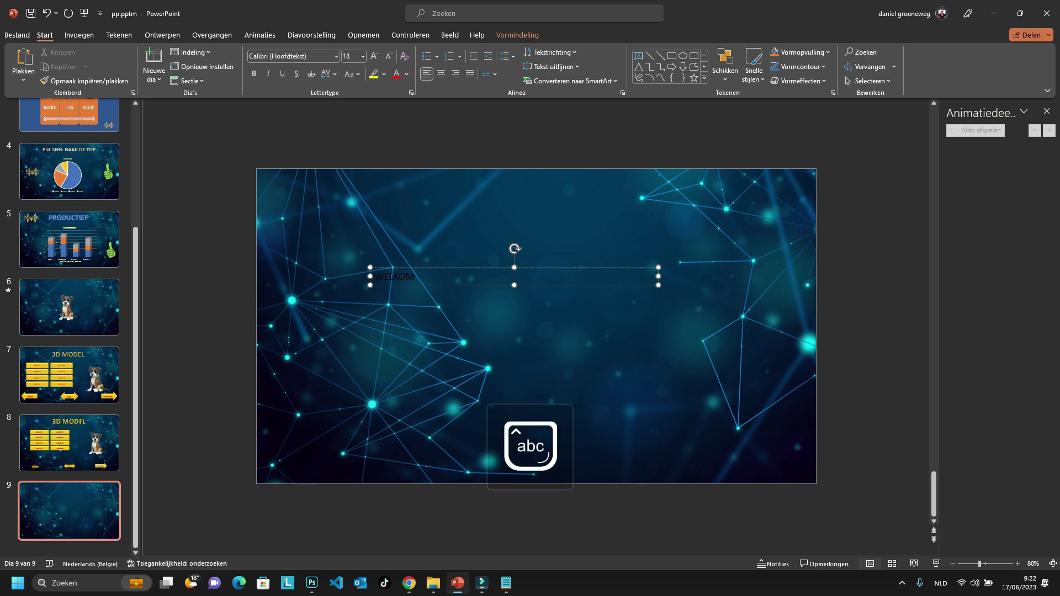
Step: Make WELKOM gold, 54 pt and bold, and narrow its text box to fit
double_click(414, 277)
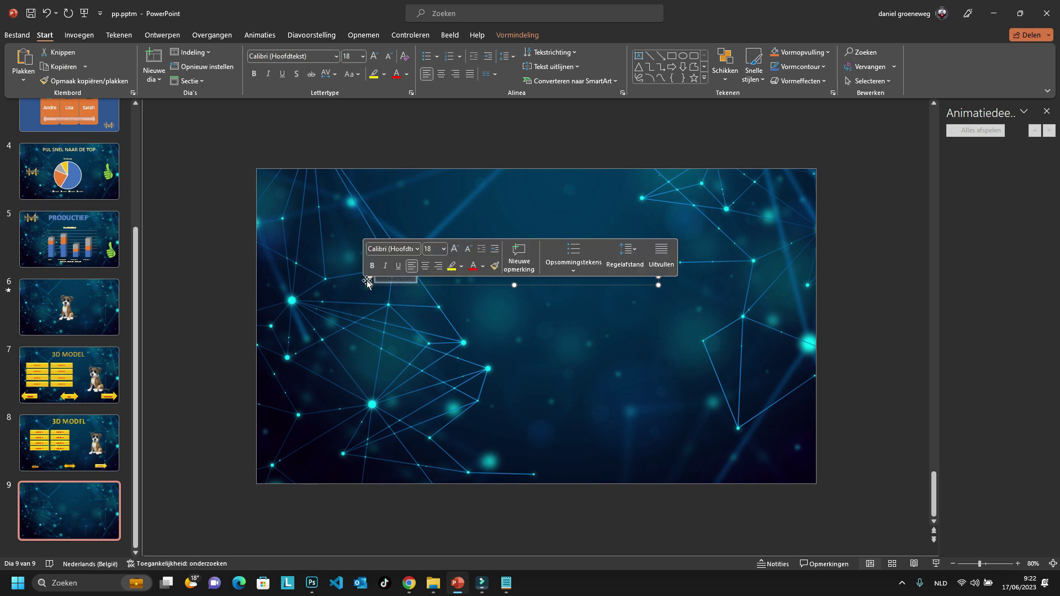
left_click(406, 74)
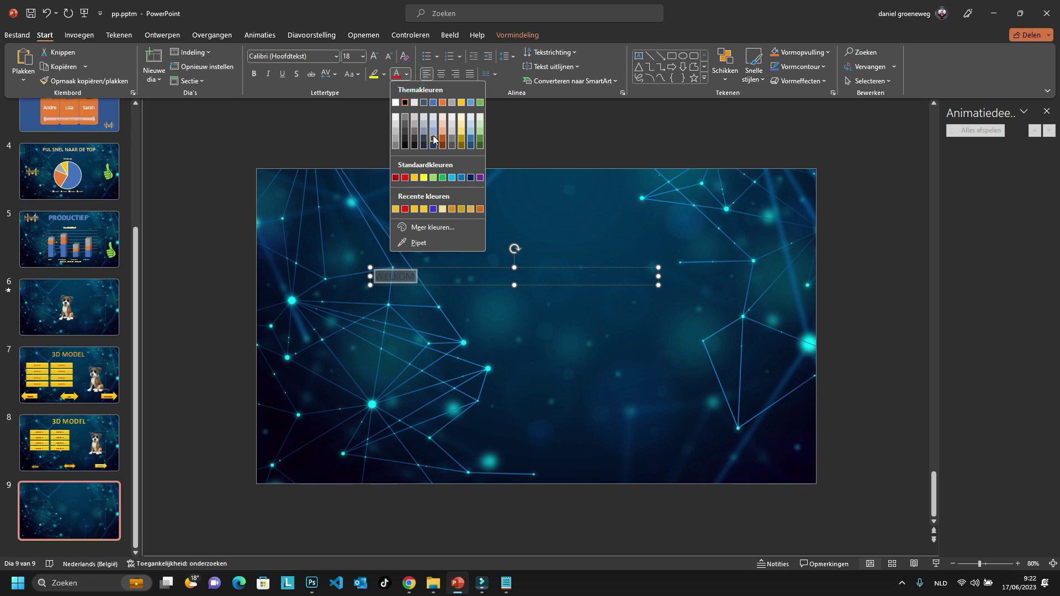
left_click(462, 135)
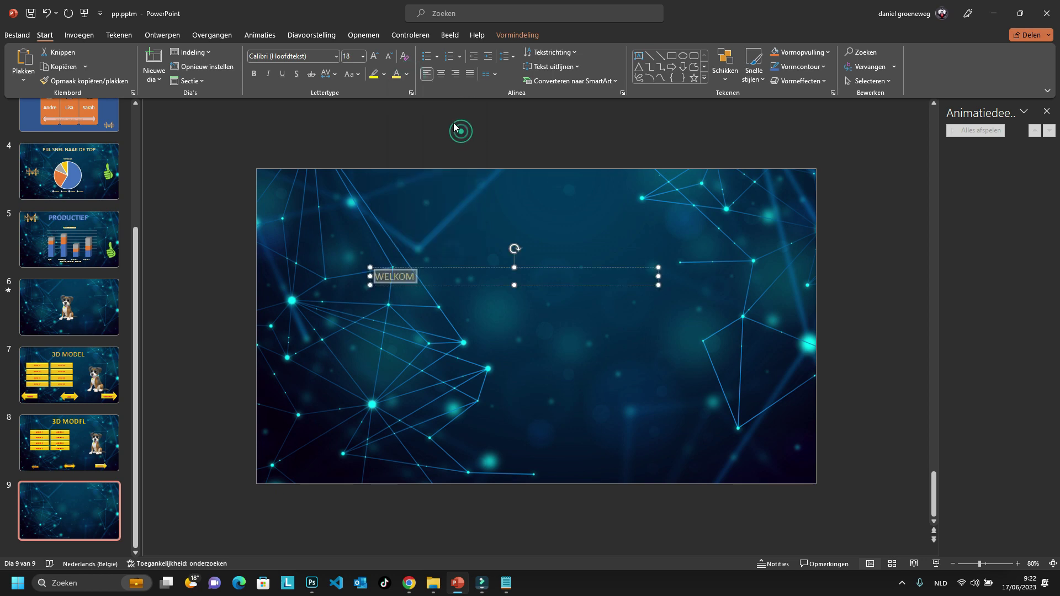
left_click(363, 56)
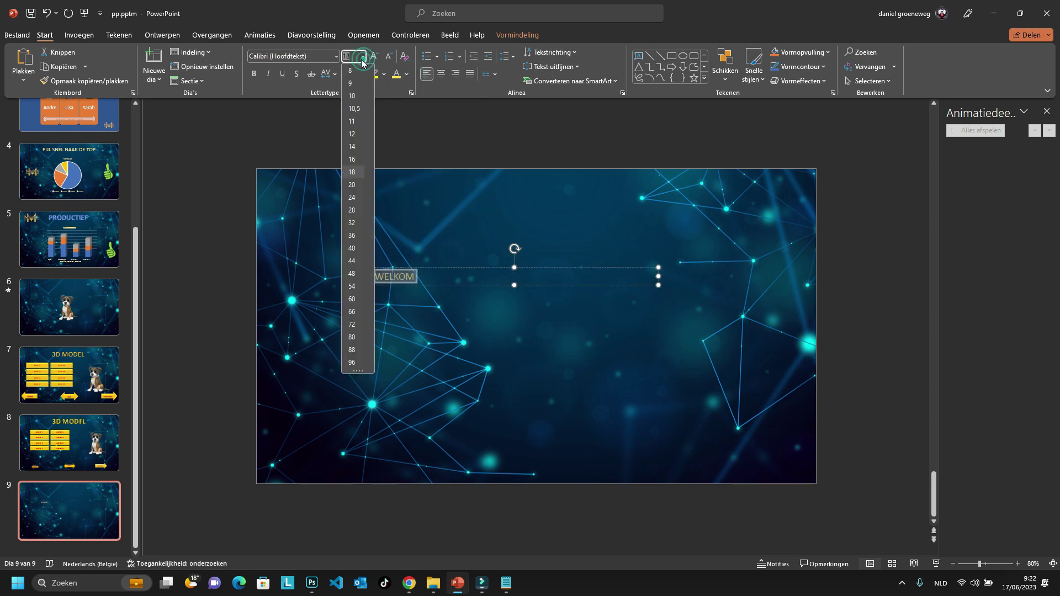
left_click(357, 286)
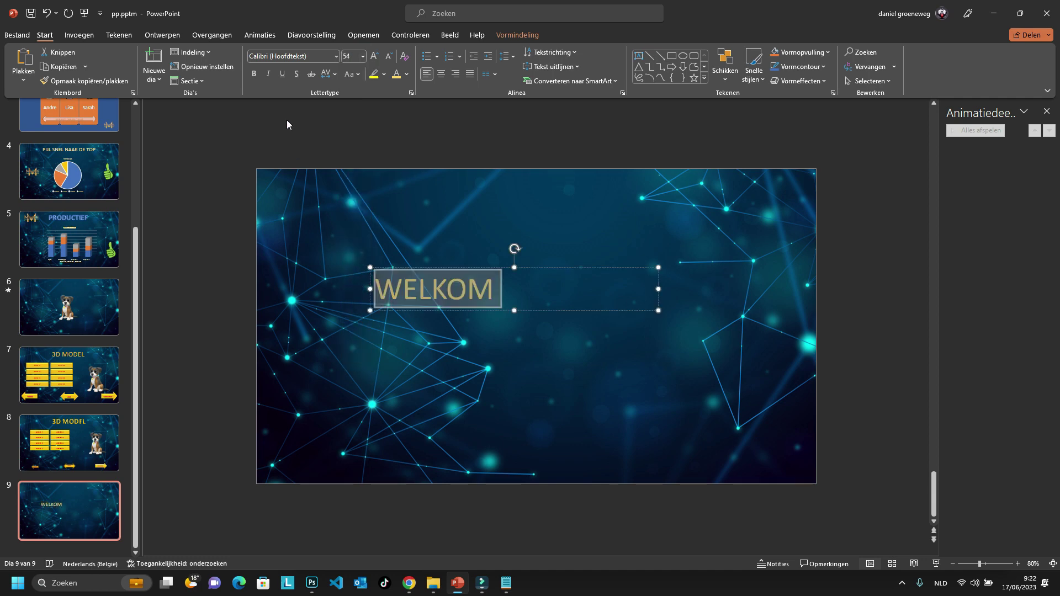
left_click(253, 72)
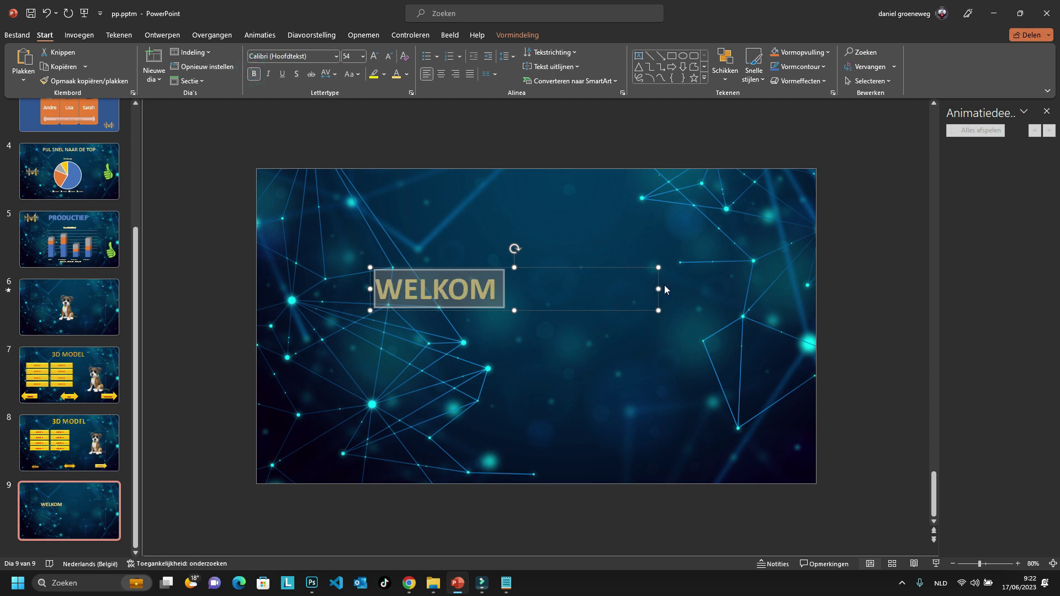
mouse_move(658, 288)
left_mouse_down()
mouse_move(503, 288)
mouse_move(369, 233)
left_mouse_up()
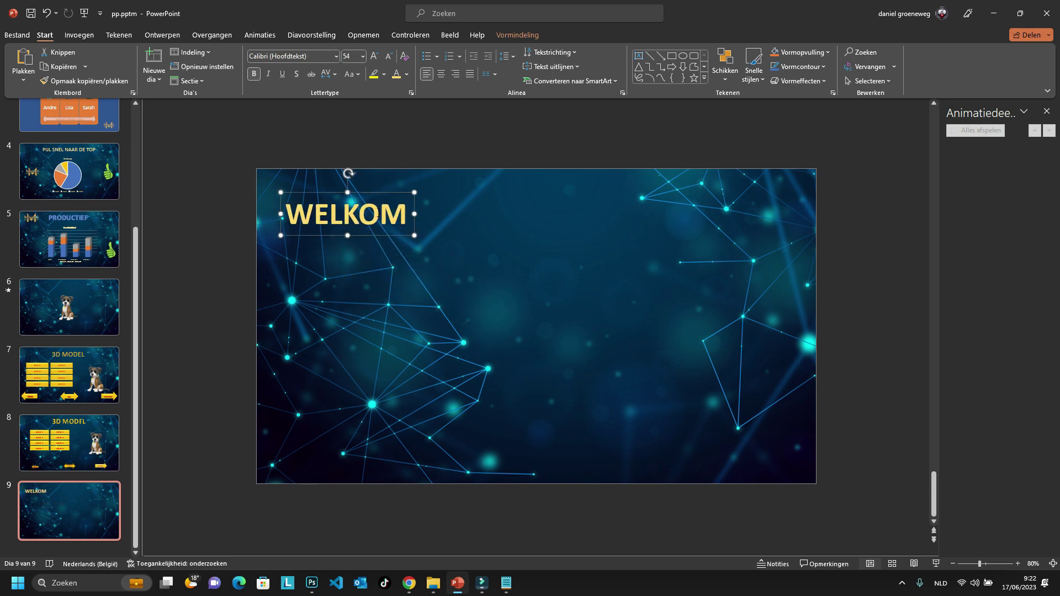
left_click(264, 39)
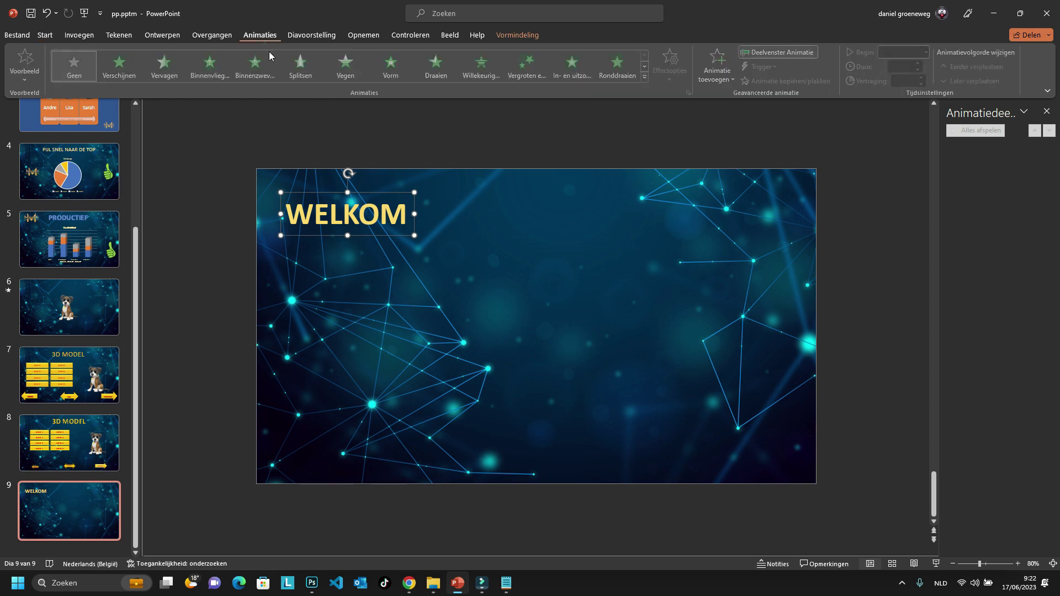
Step: Give WELKOM a 'Lijnen' motion path from beyond the slide's left edge to mid-slide
left_click(648, 79)
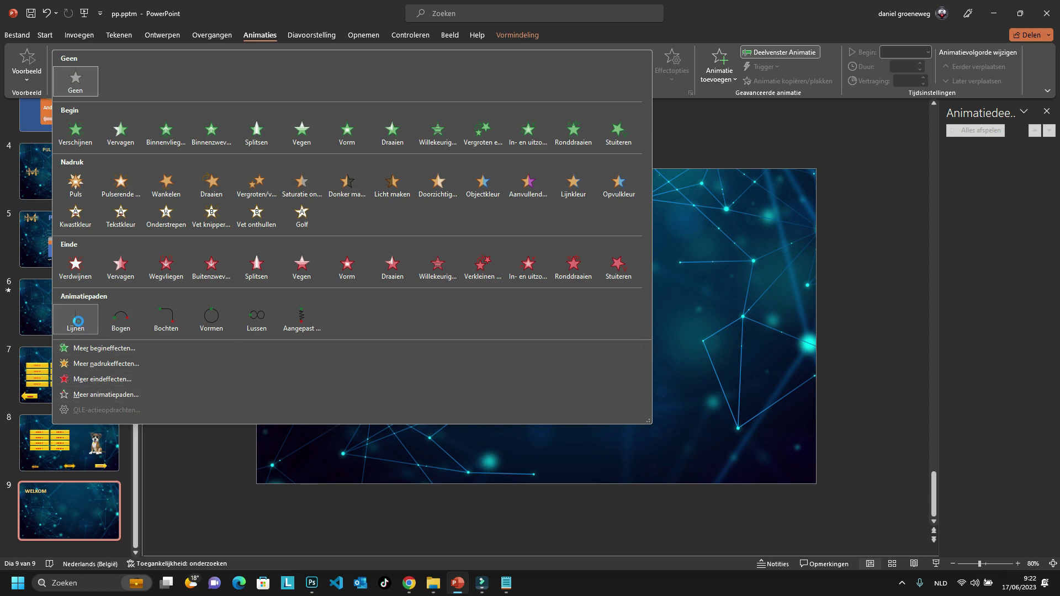
left_click(83, 323)
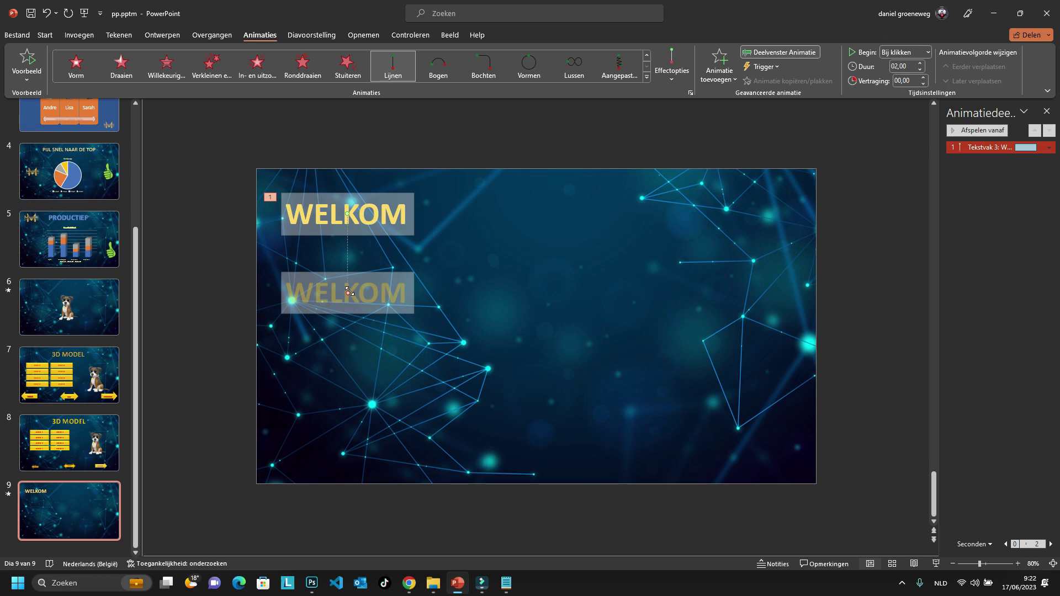
left_click_drag(347, 291, 538, 376)
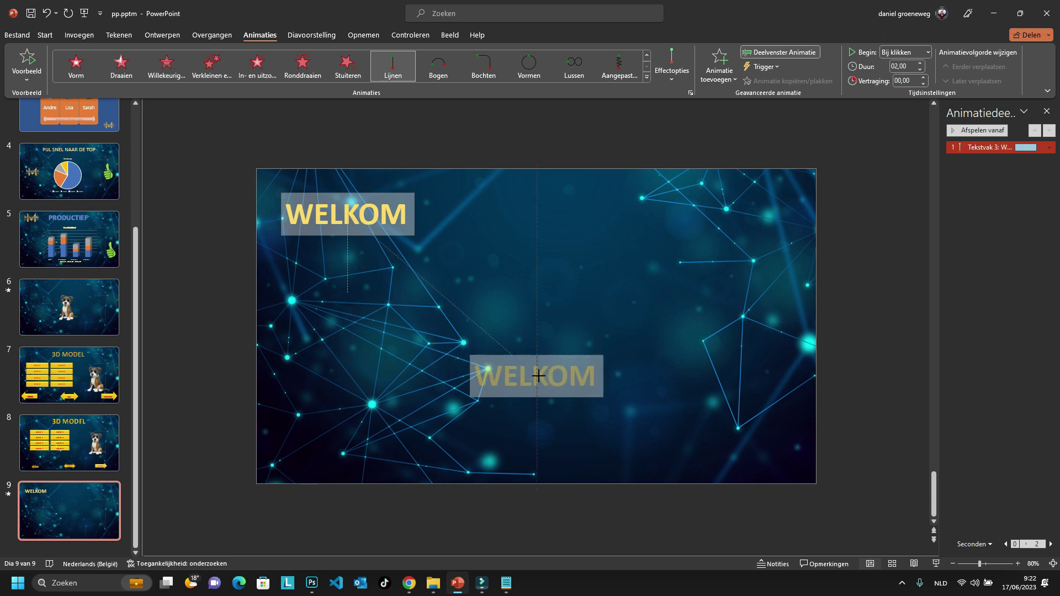
left_click_drag(538, 376, 541, 293)
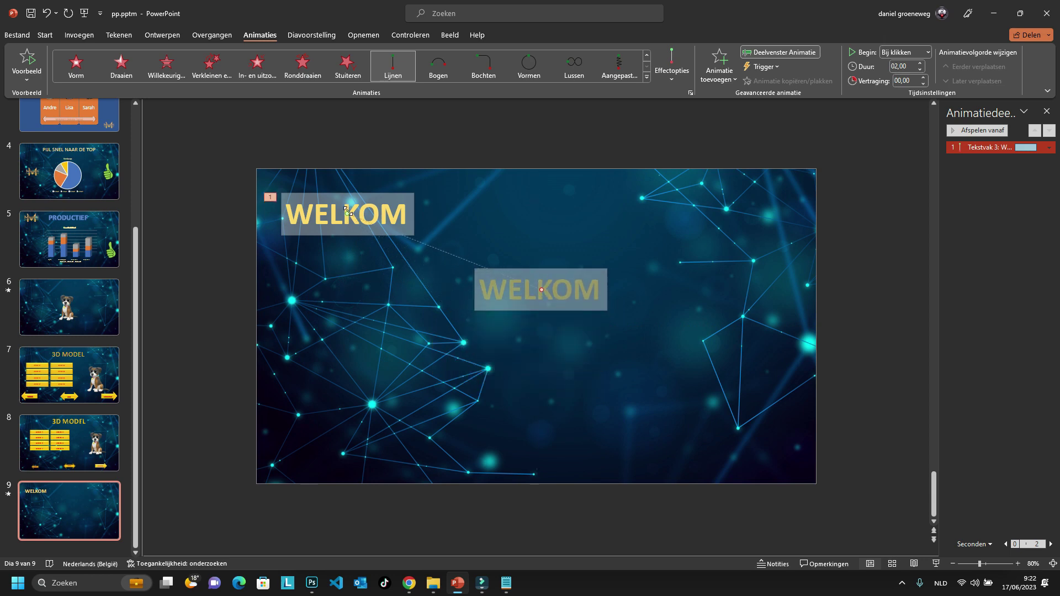
mouse_move(347, 215)
left_mouse_down()
mouse_move(176, 231)
mouse_move(174, 222)
left_mouse_up()
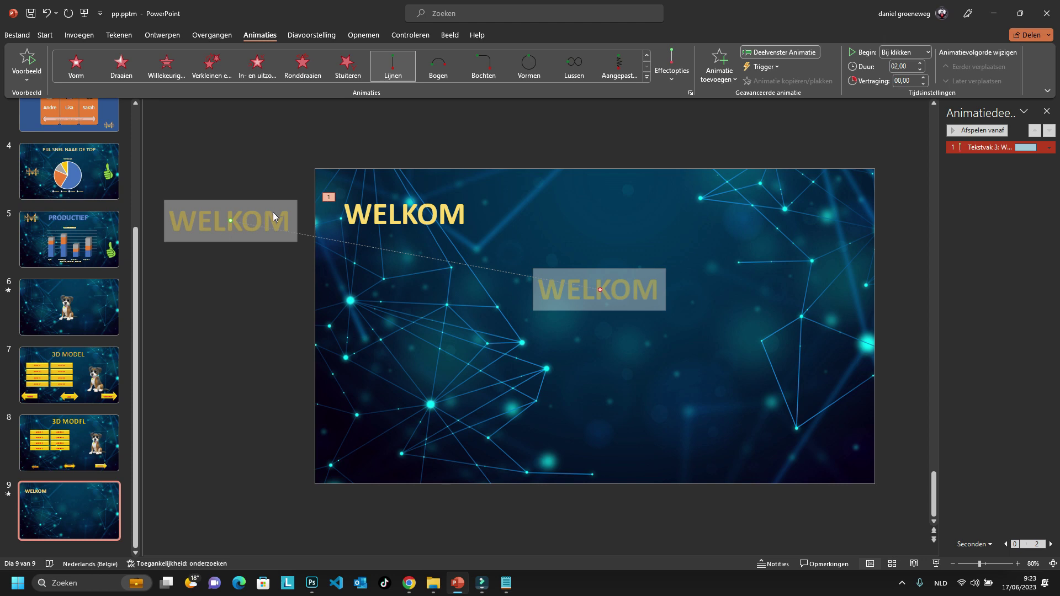
left_click(421, 215)
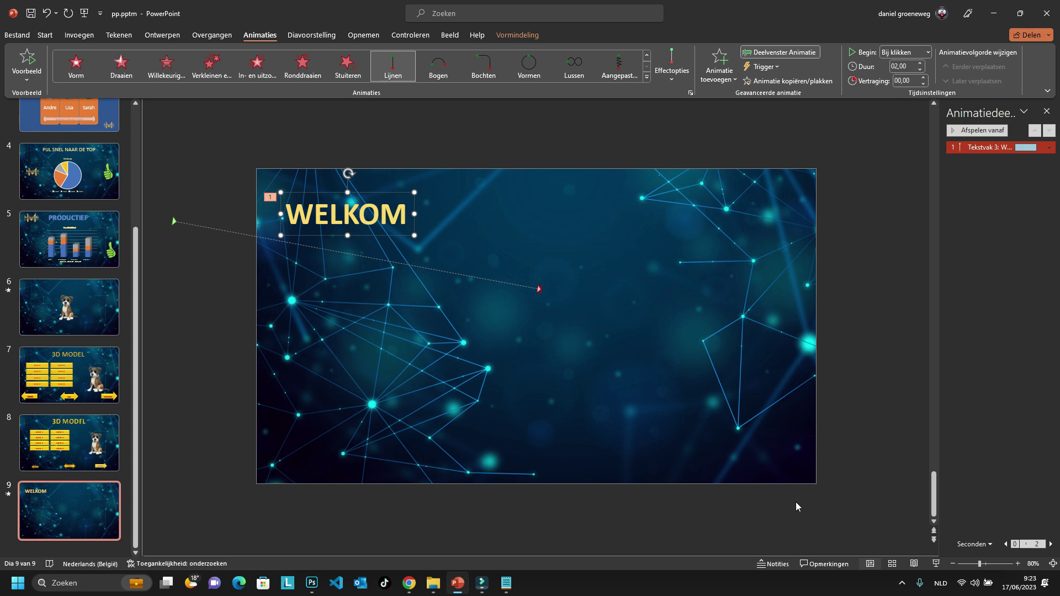
Step: Zoom out, drag the WELKOM text box past the slide's left edge, then zoom back to 80%
left_click(951, 562)
left_click(951, 562)
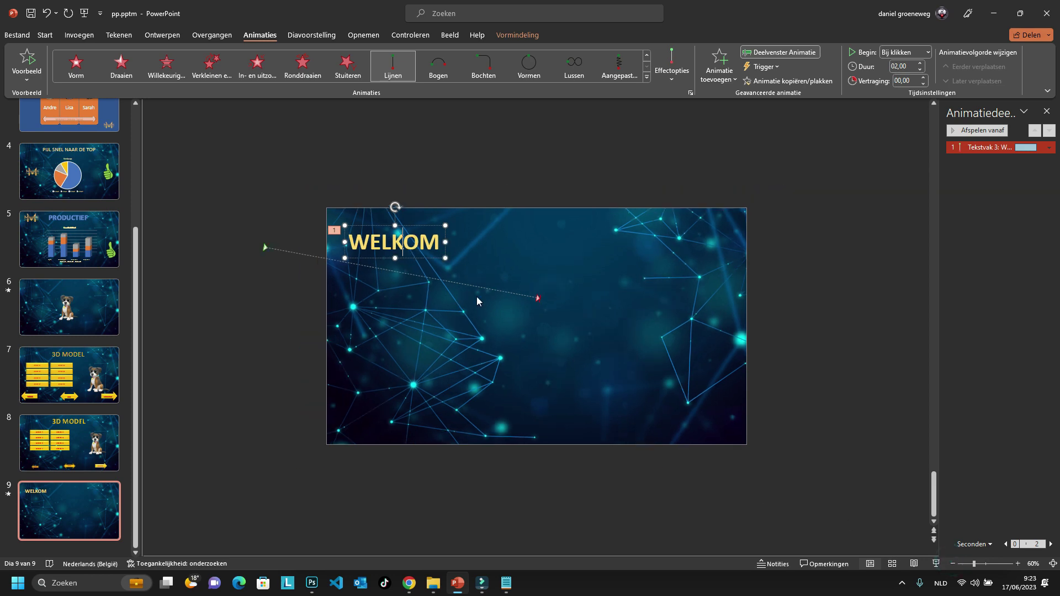
left_click(403, 244)
left_click_drag(417, 256, 272, 250)
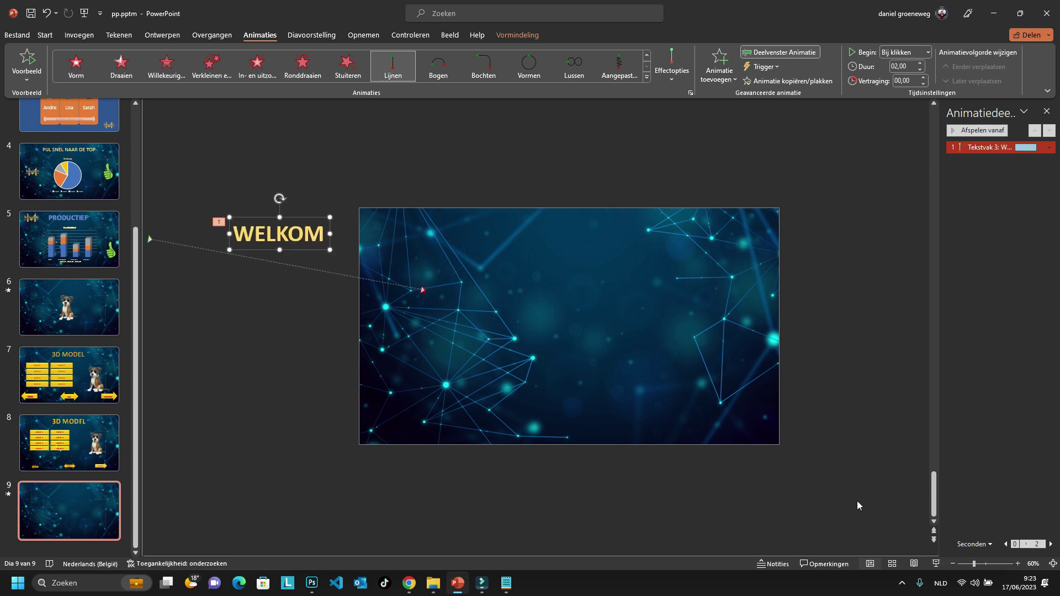
left_click(1019, 563)
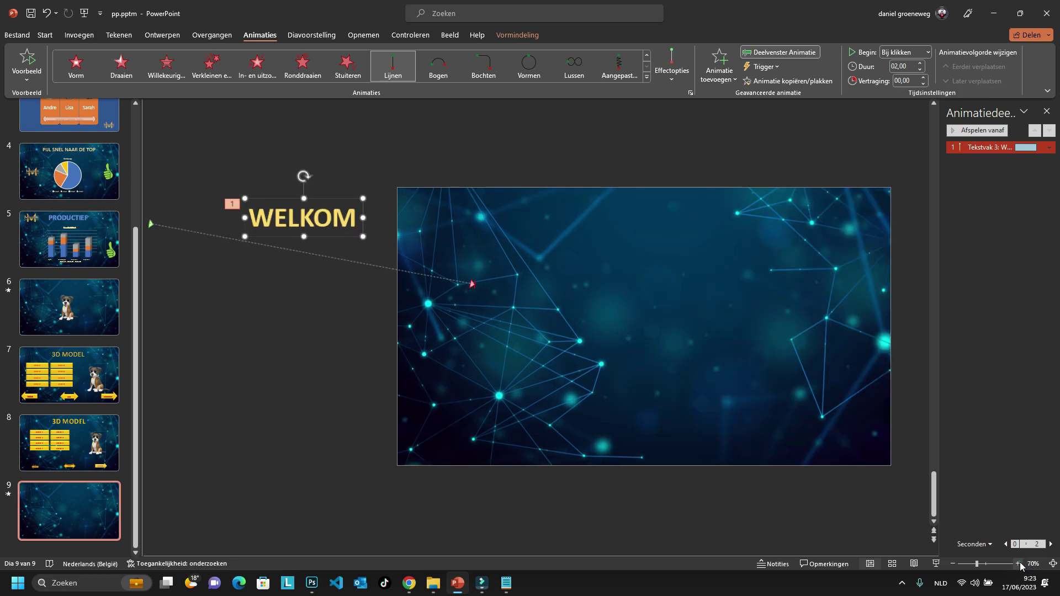
left_click(1019, 563)
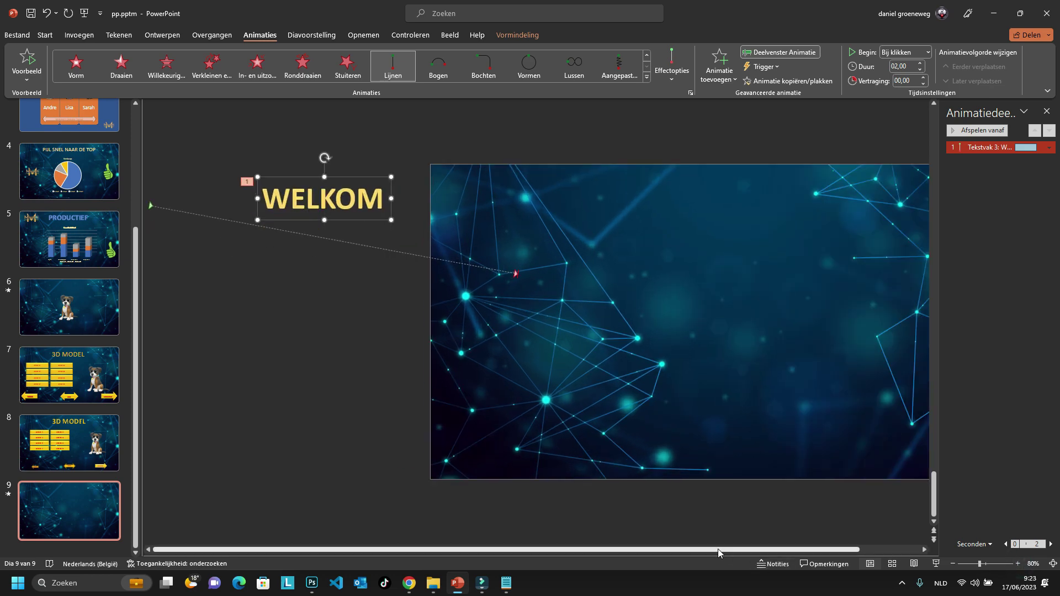
left_click_drag(716, 548, 819, 539)
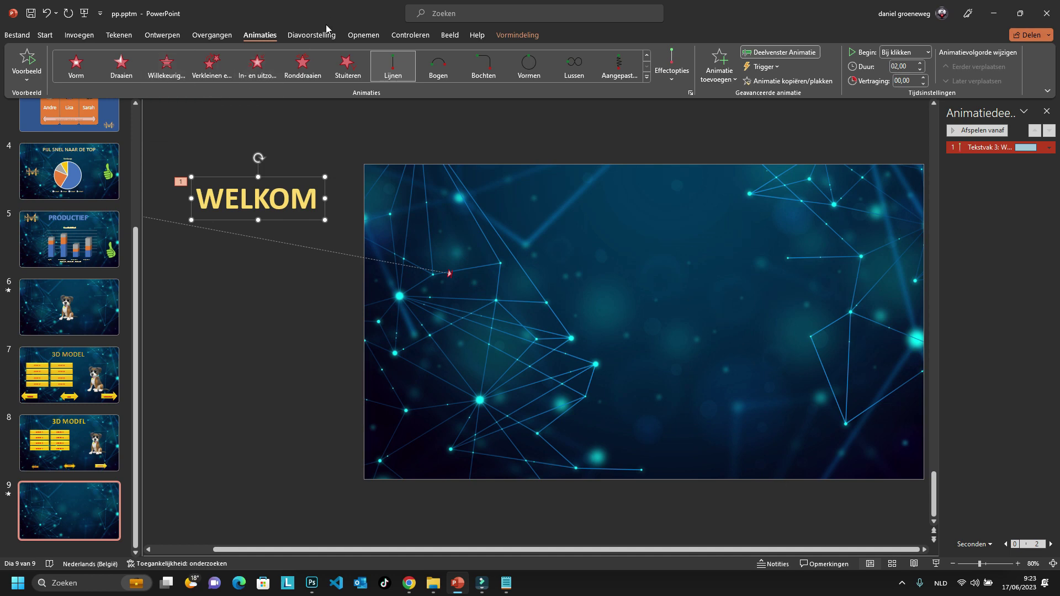
left_click(312, 35)
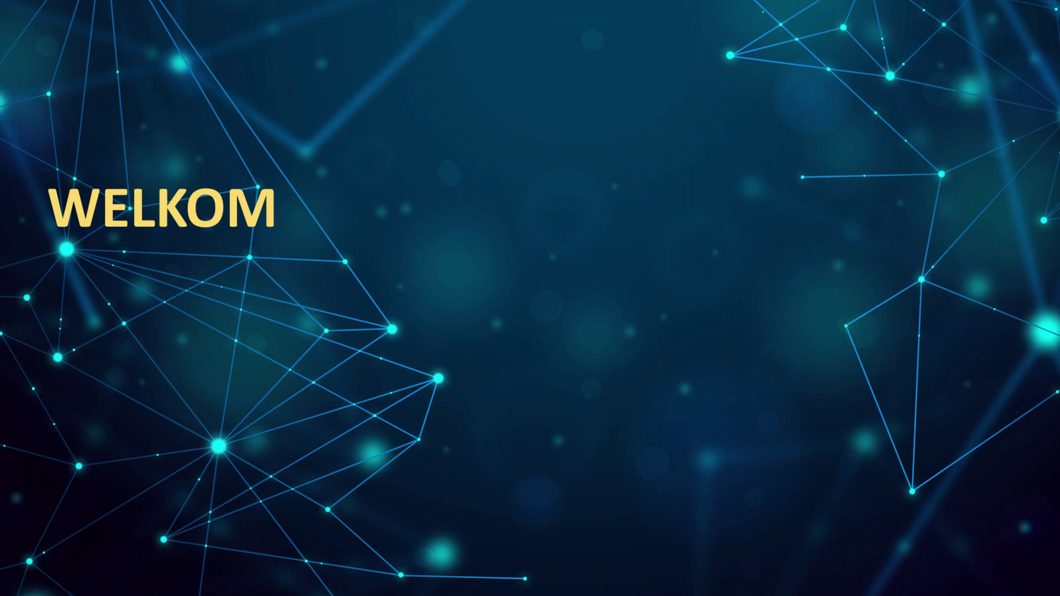
Step: Exit the WELKOM slide show preview and return to editing
key("Escape")
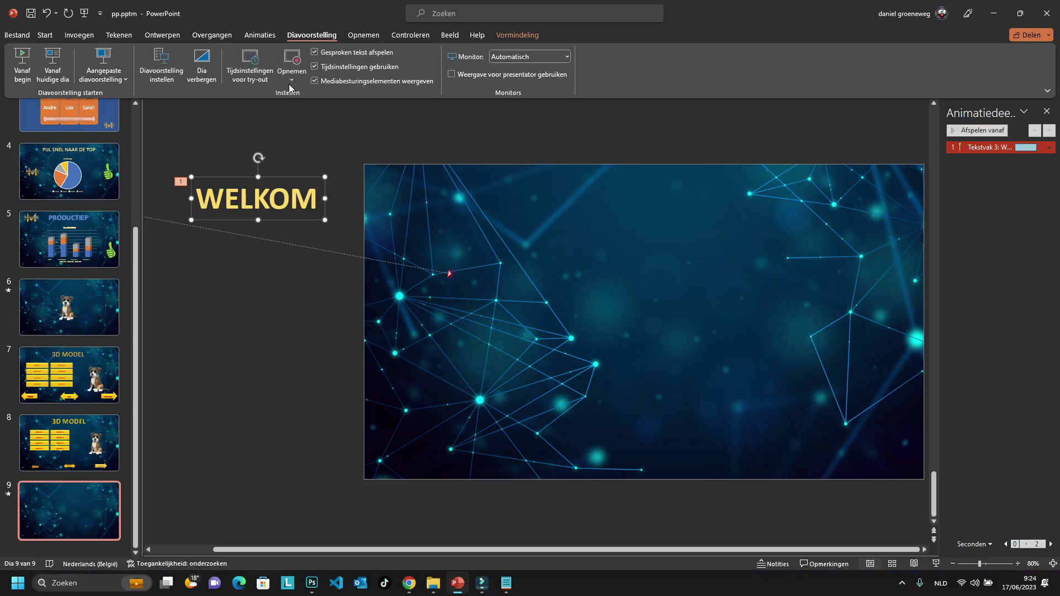
left_click(240, 35)
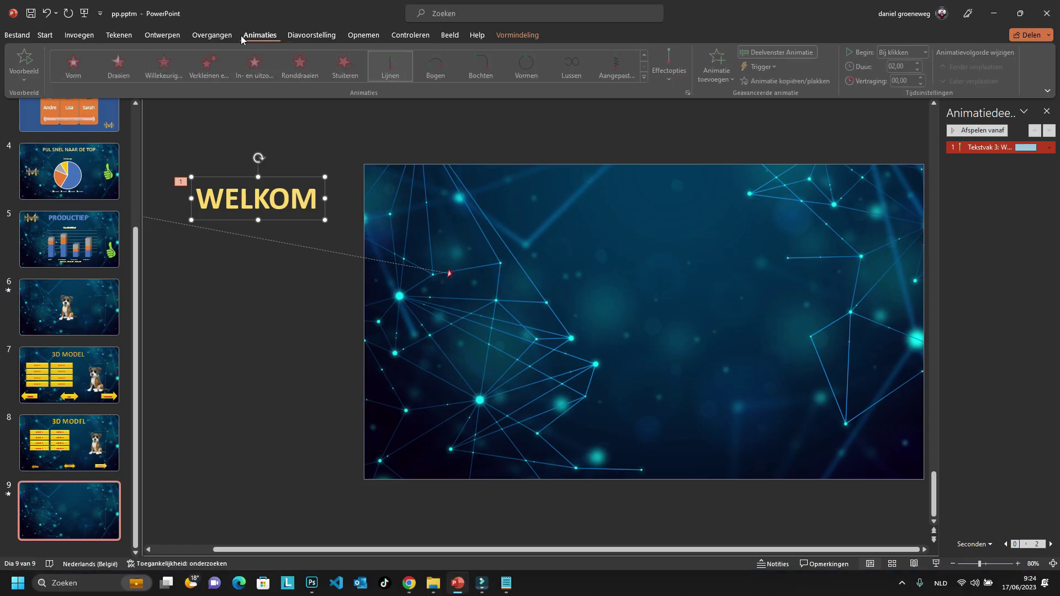
Step: Set WELKOM's animation to start 'Met vorige' and preview it from the current slide
left_click(927, 52)
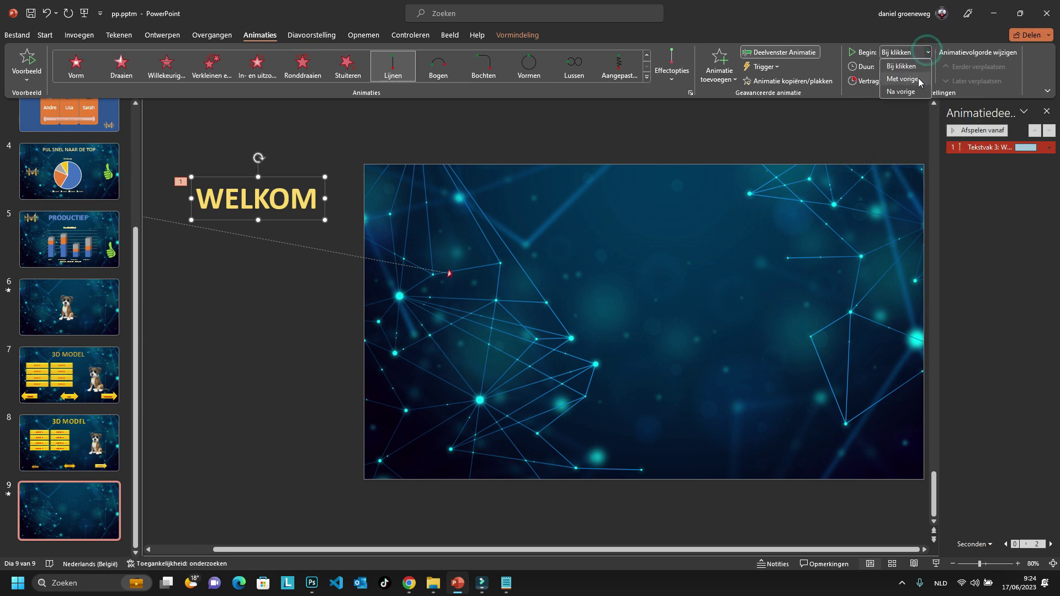
left_click(902, 79)
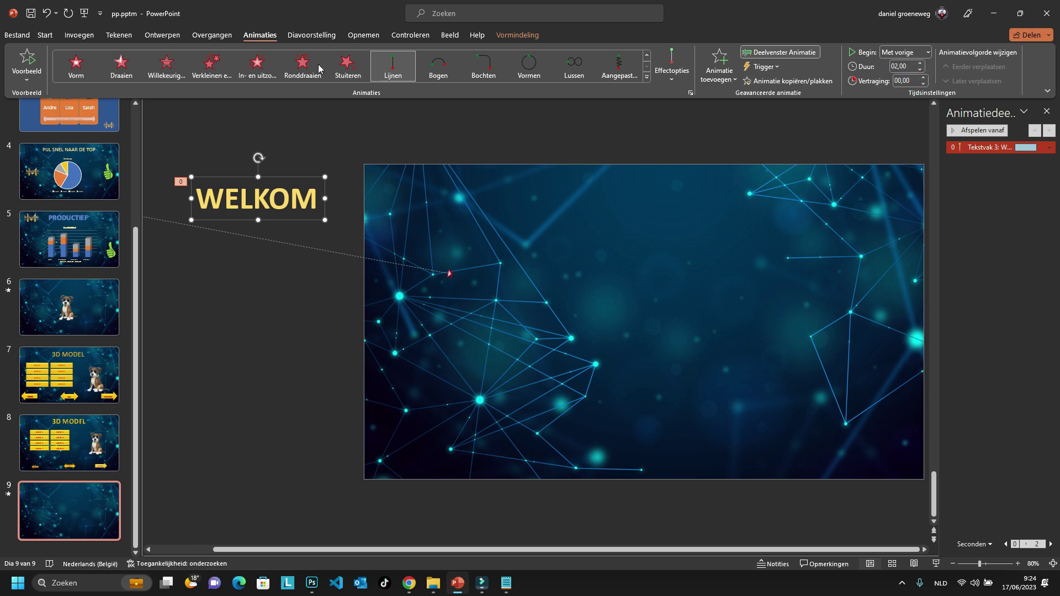
left_click(309, 34)
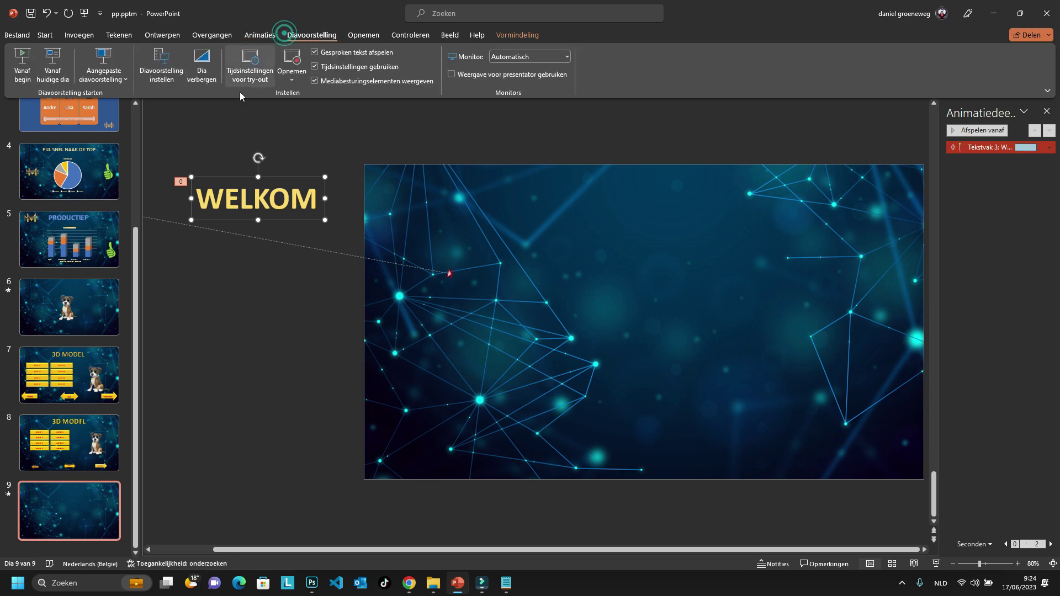
left_click(53, 62)
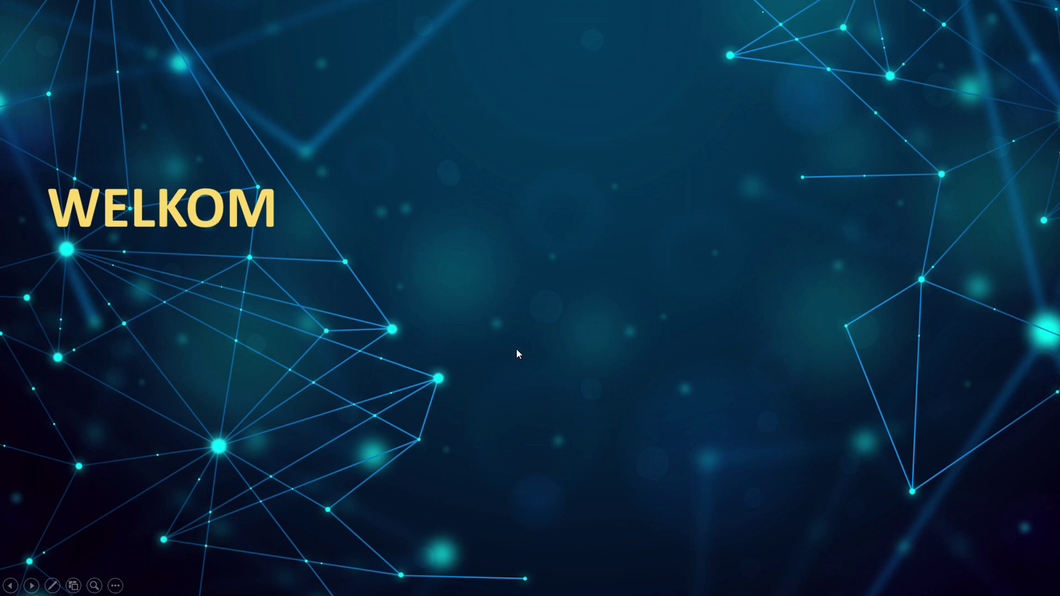
key("Escape")
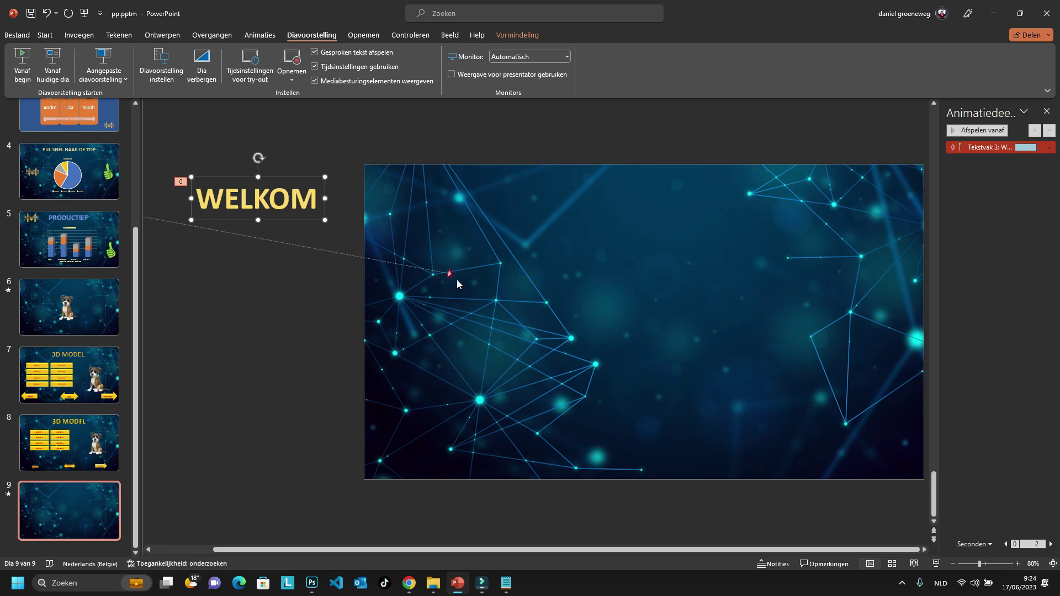
Step: Move WELKOM's motion path end to the slide's lower right and preview the flight in a slide show
left_click(428, 269)
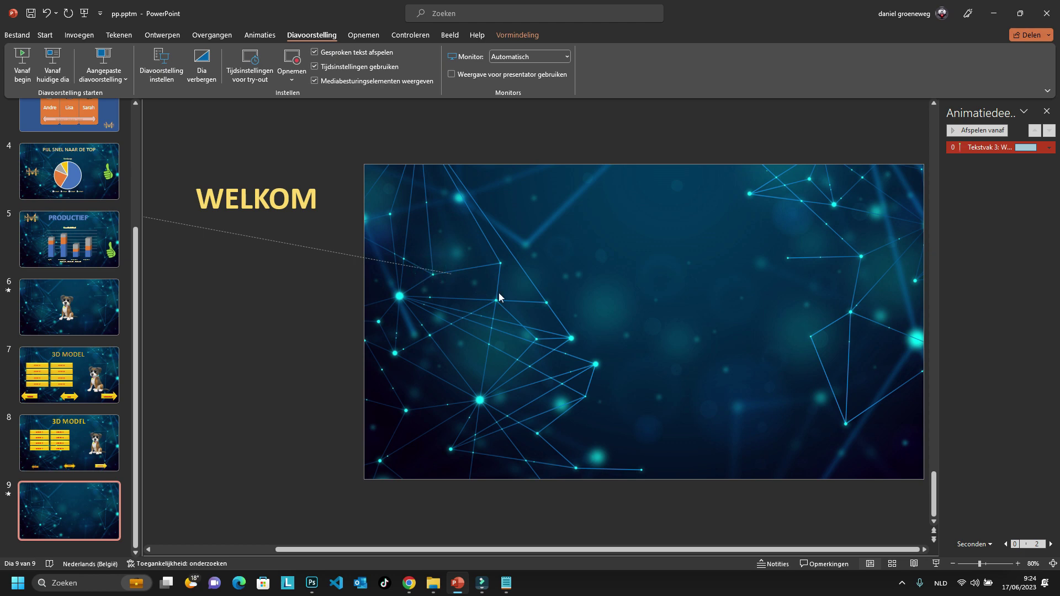
left_click(334, 261)
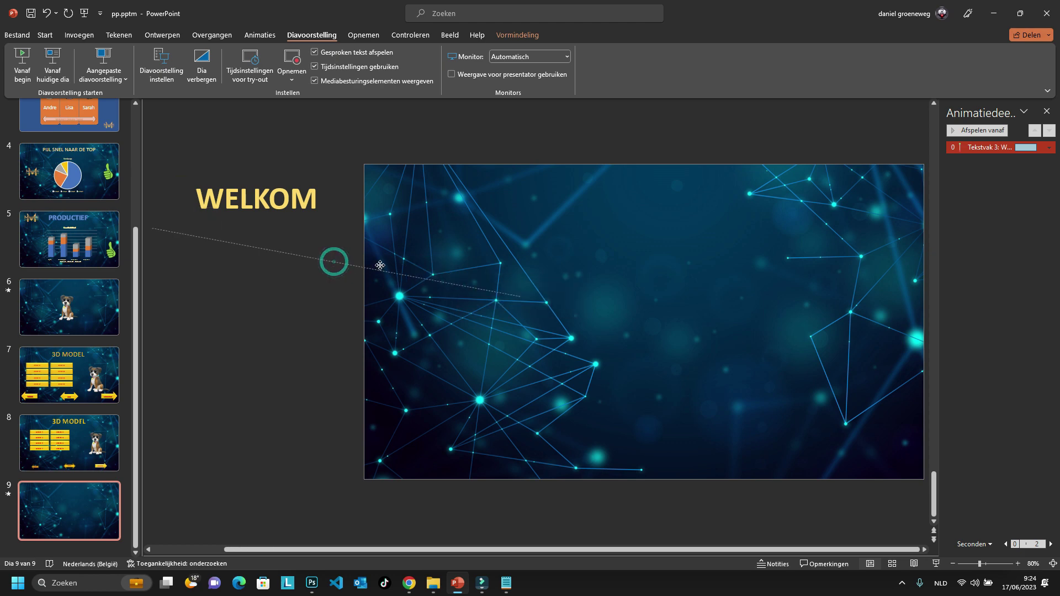
left_click_drag(380, 265, 400, 252)
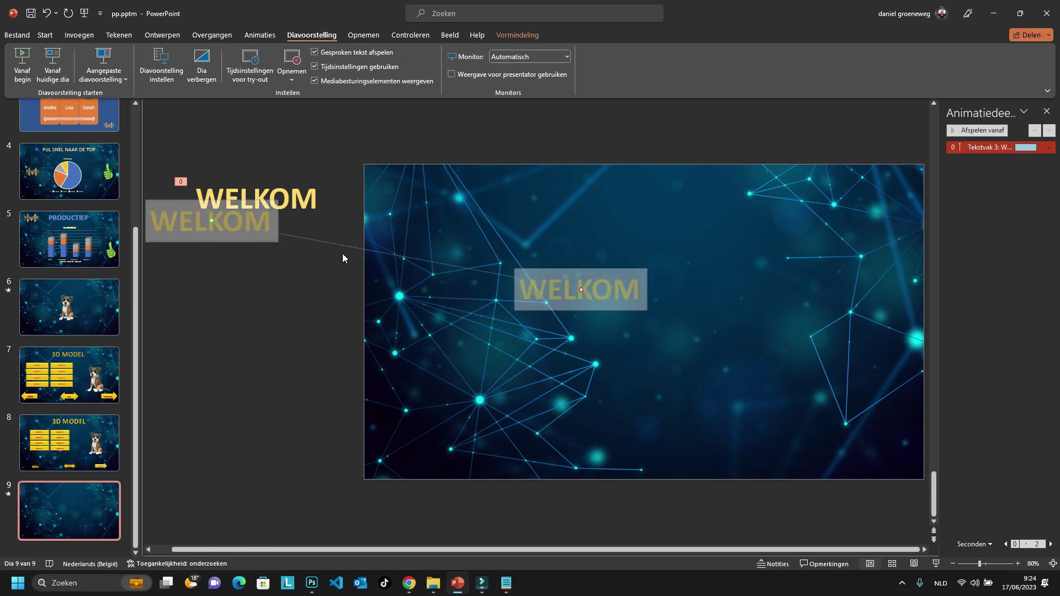
left_click(304, 238)
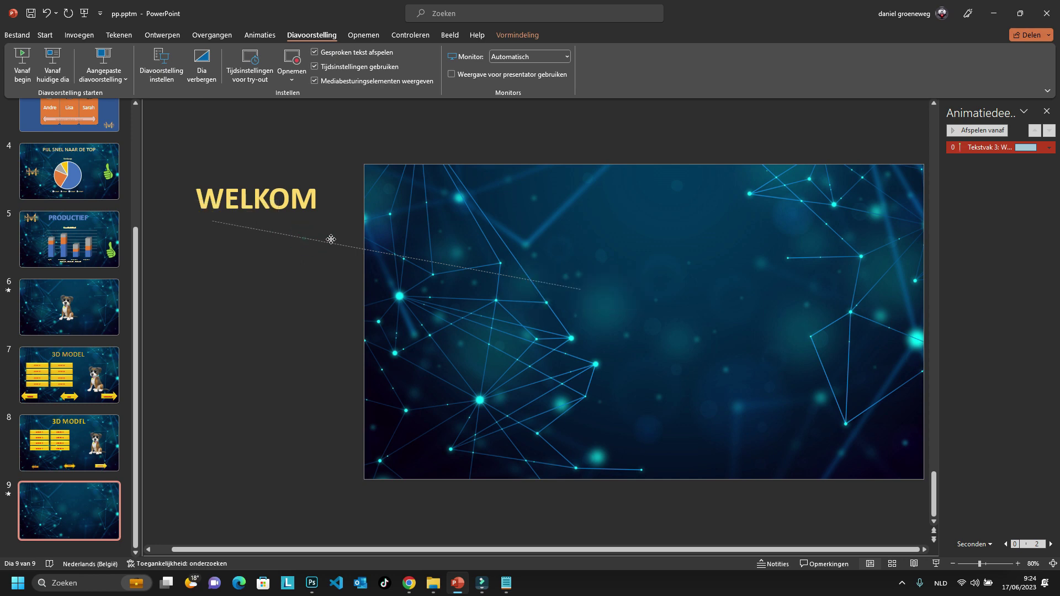
left_click(423, 258)
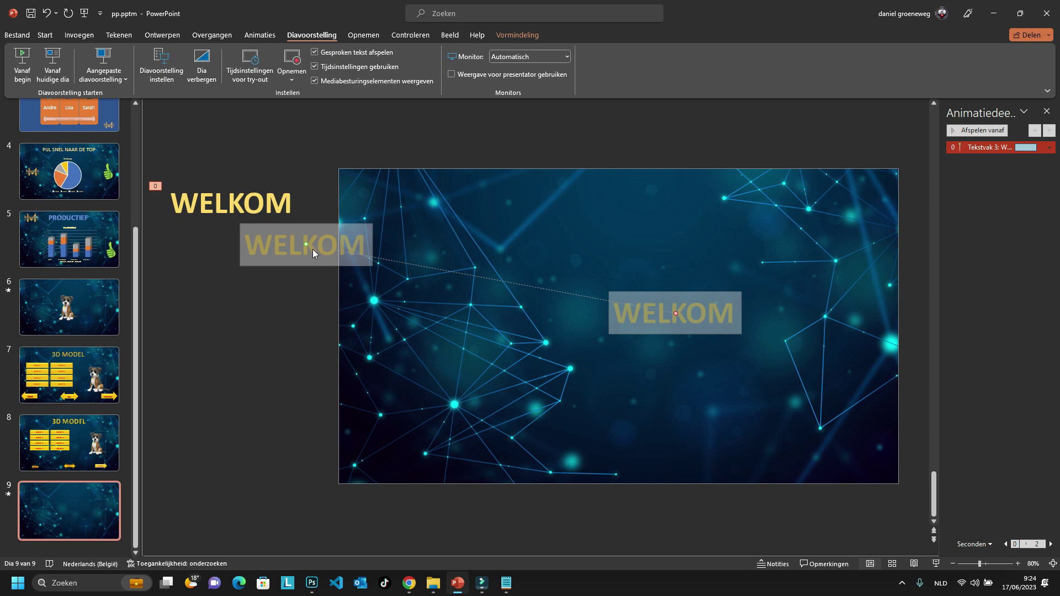
left_click(347, 249)
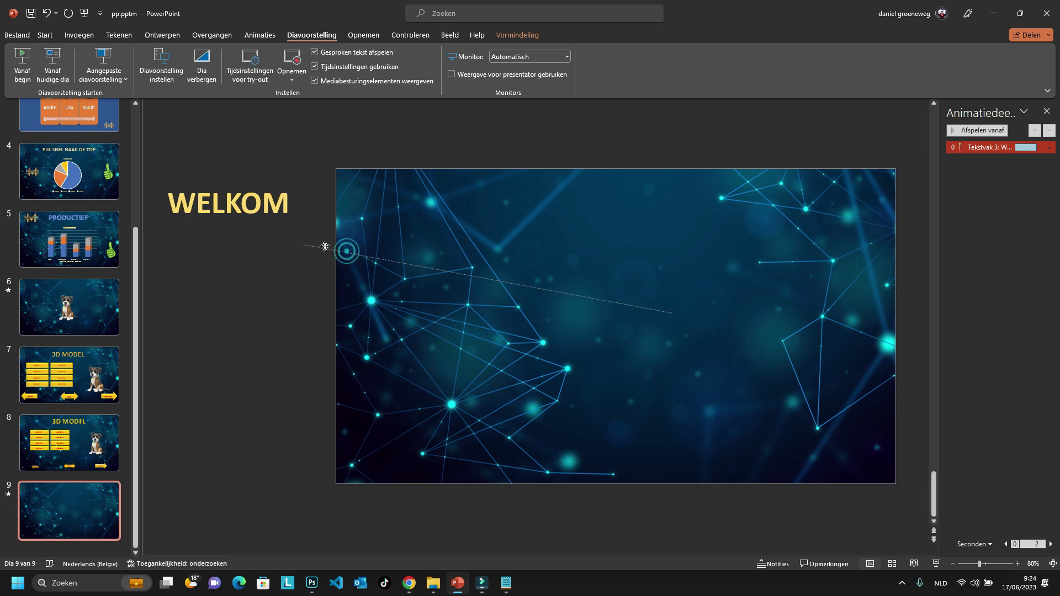
left_click(296, 210)
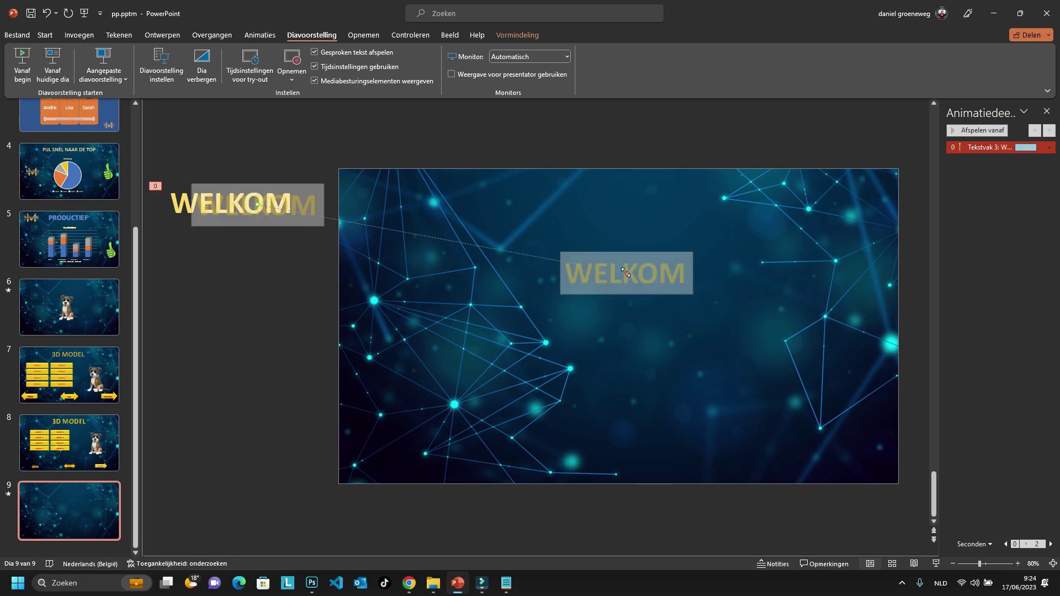
mouse_move(627, 272)
left_mouse_down()
mouse_move(732, 353)
mouse_move(807, 445)
left_mouse_up()
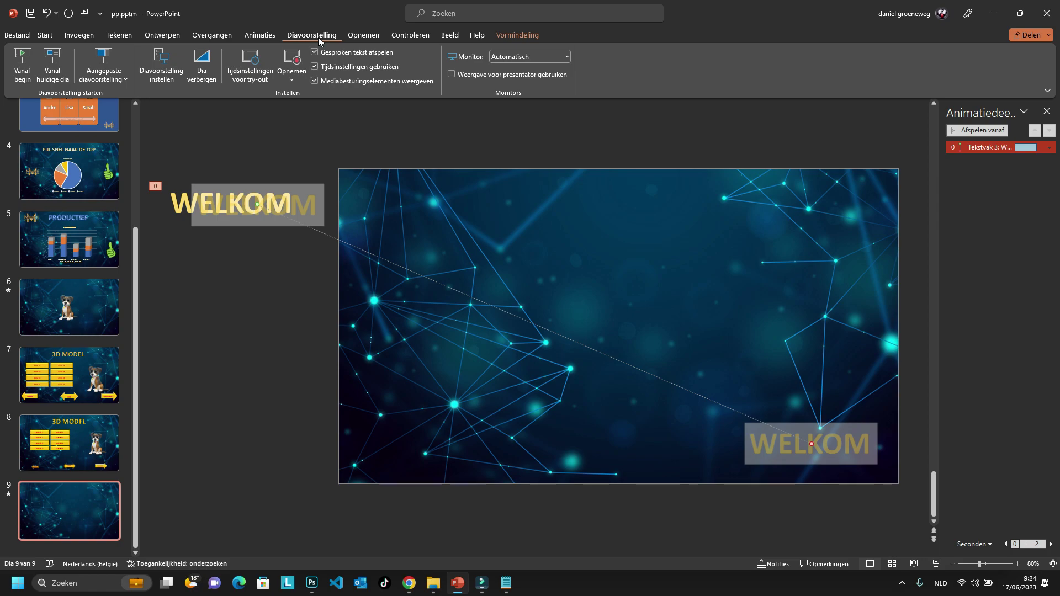
left_click(56, 59)
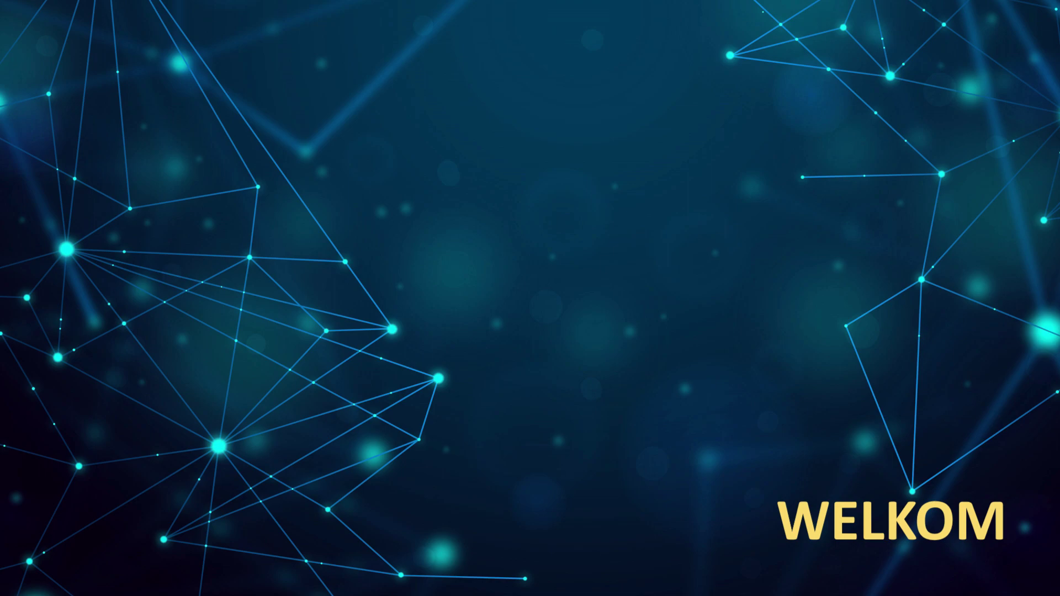
key("Escape")
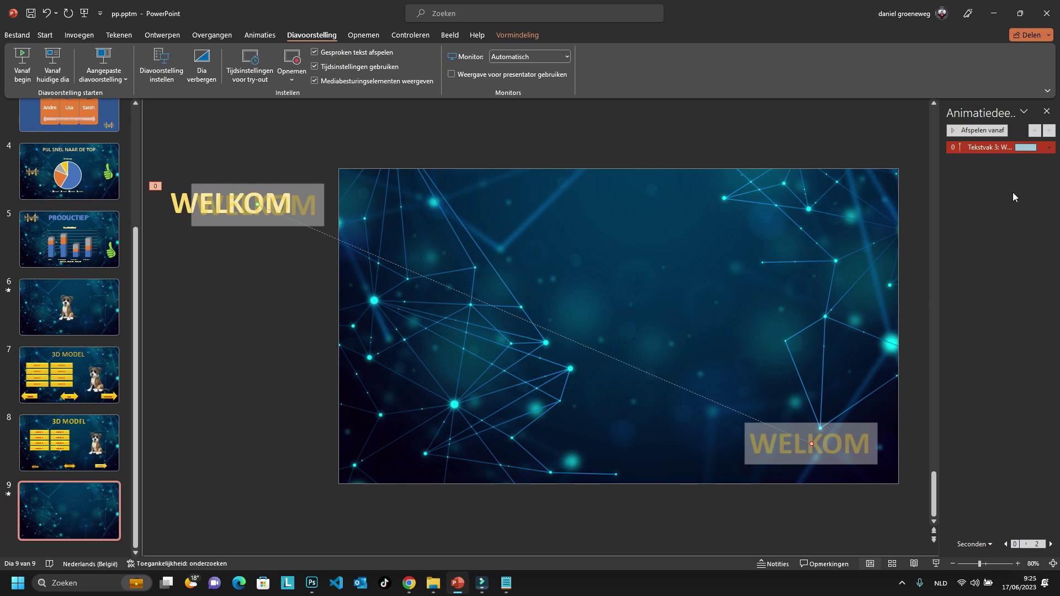
Step: Delete WELKOM's animation and its text box, then zoom the slide to 100%
left_click(990, 150)
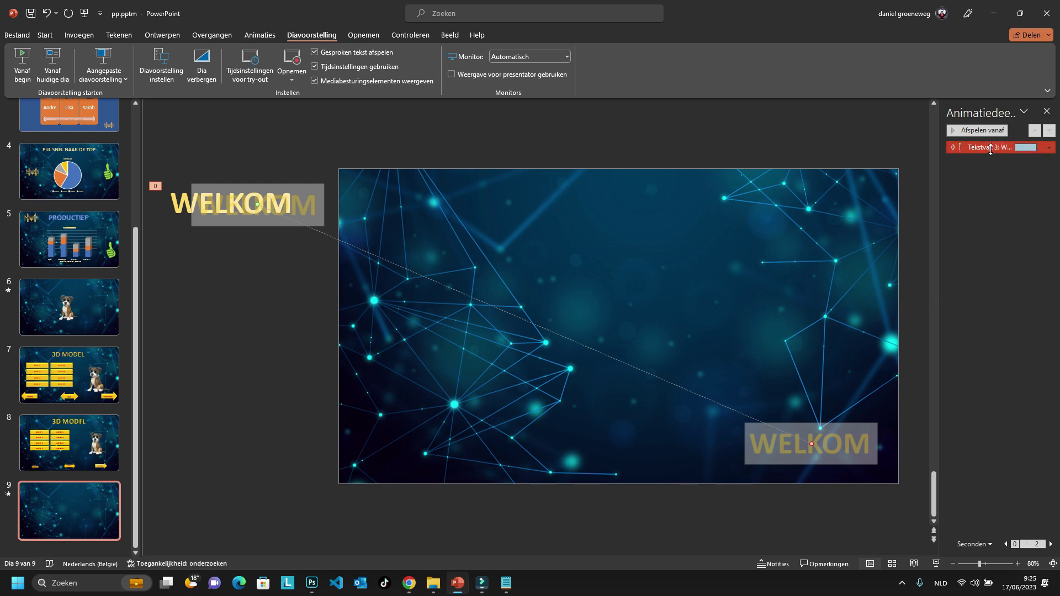
key("Delete")
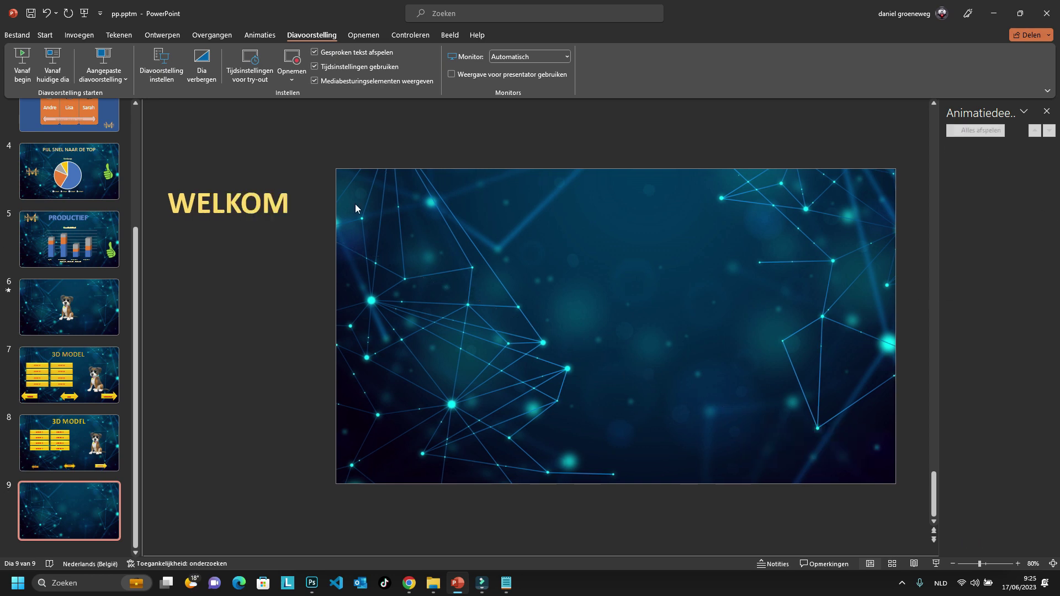
left_click(218, 212)
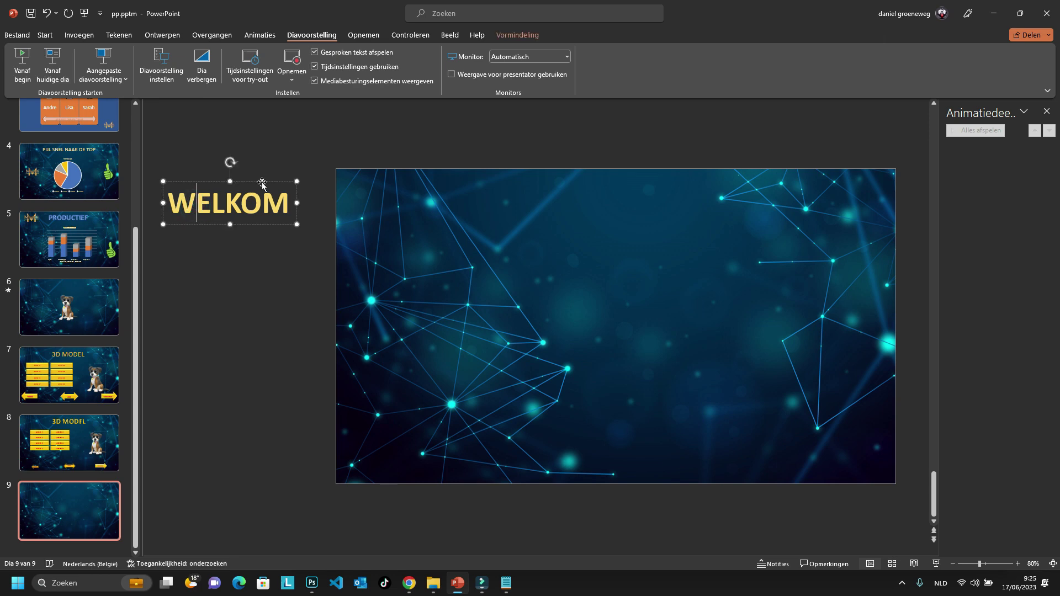
left_click(262, 183)
key("Delete")
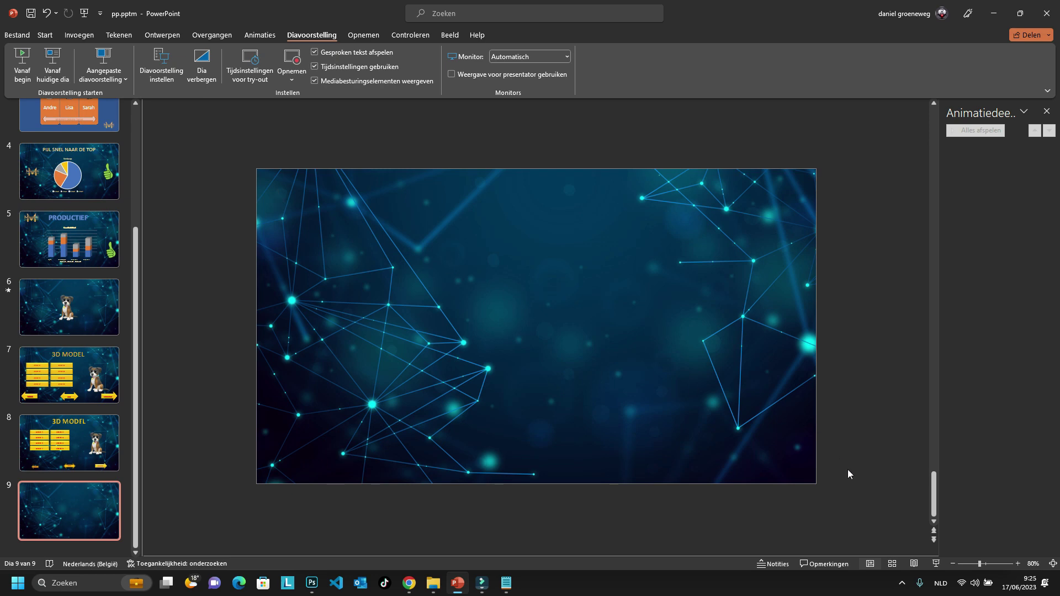
left_click(1018, 564)
left_click(1017, 563)
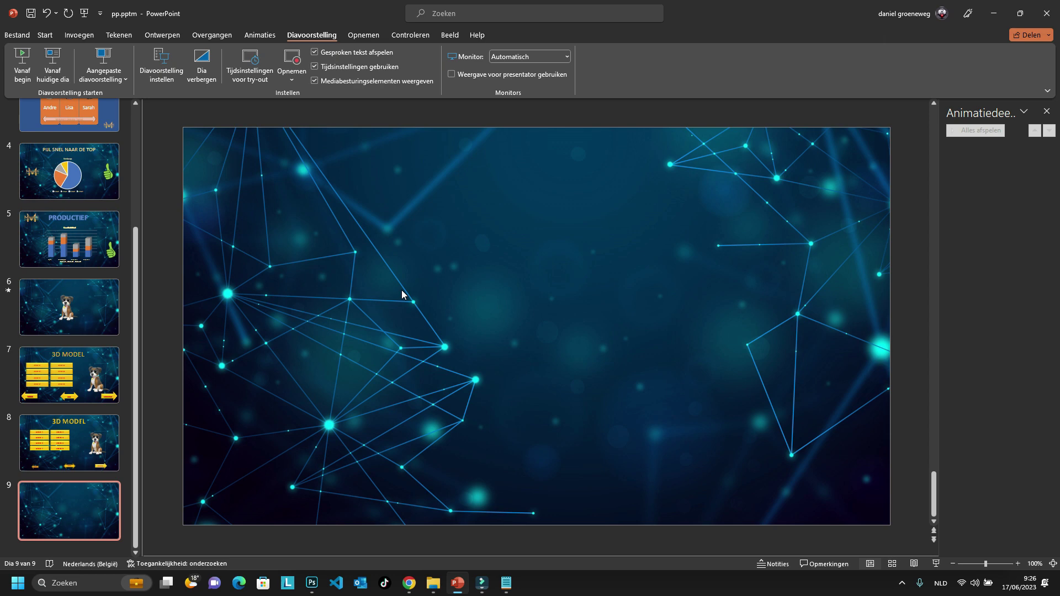
Step: Open slide 6, select the 3D dog model and try dragging it to copy
left_click(60, 326)
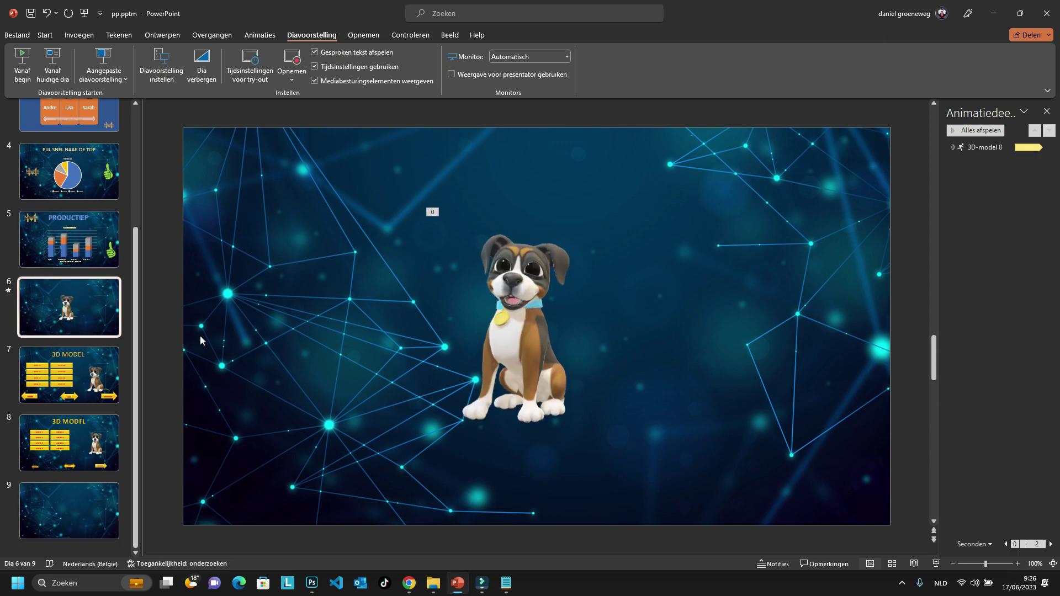
left_click(514, 336)
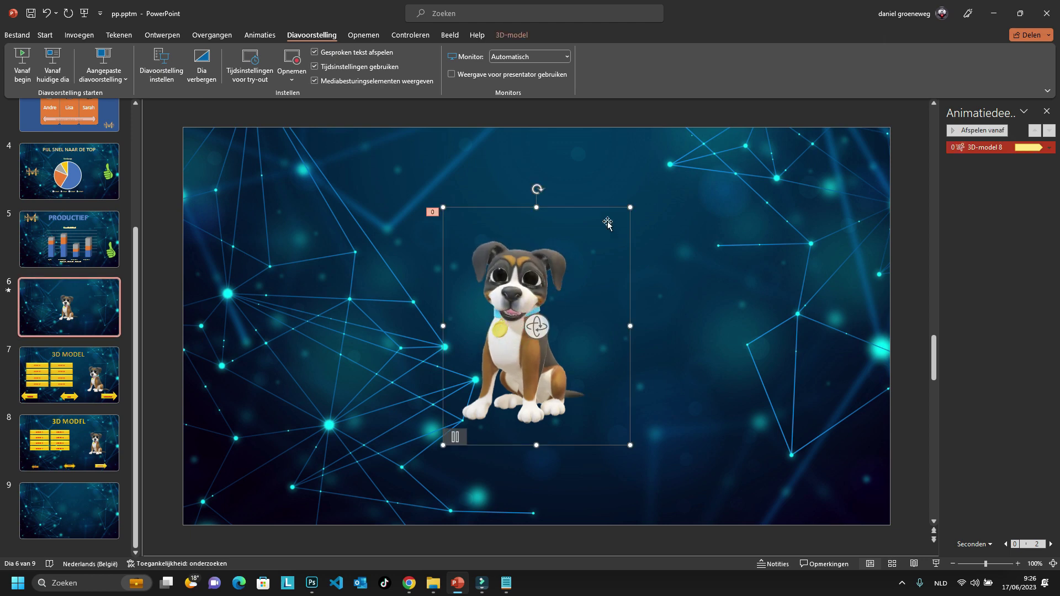
left_click_drag(595, 210, 501, 211)
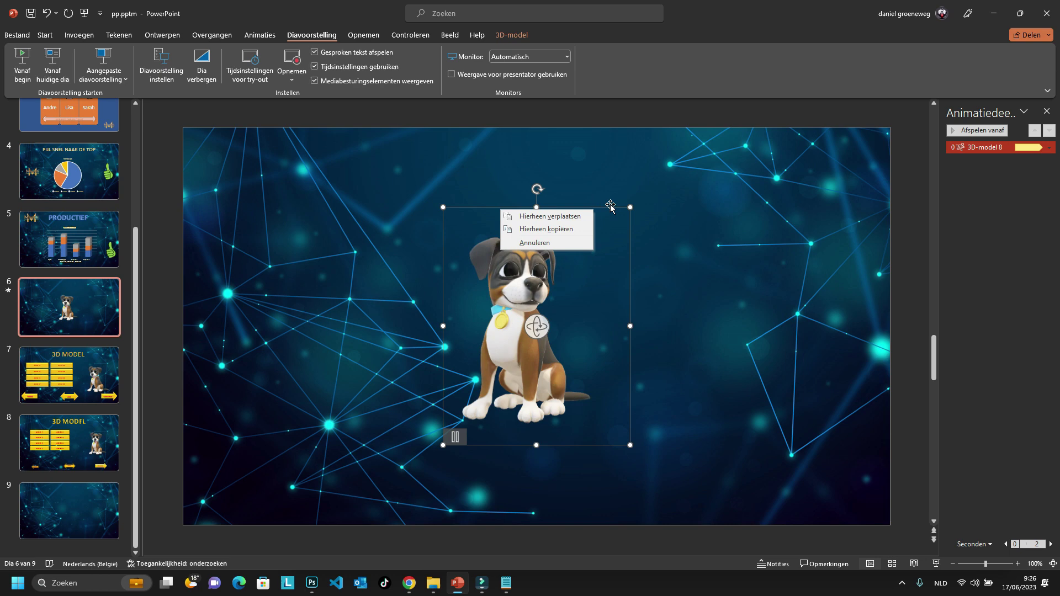
Step: Copy the 3D dog model on slide 6
left_click(610, 207)
right_click(610, 207)
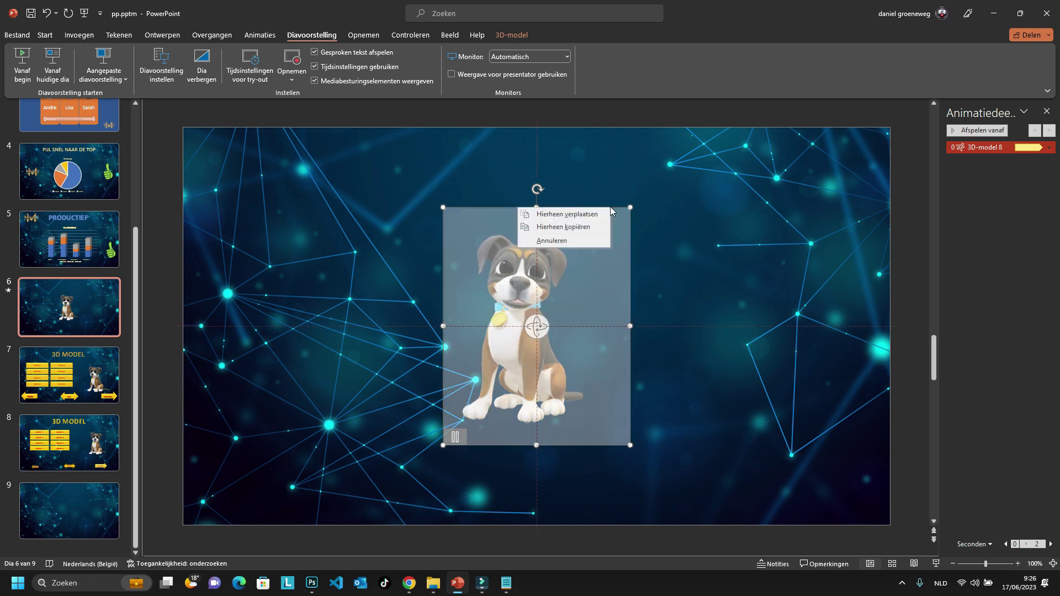
right_click(592, 292)
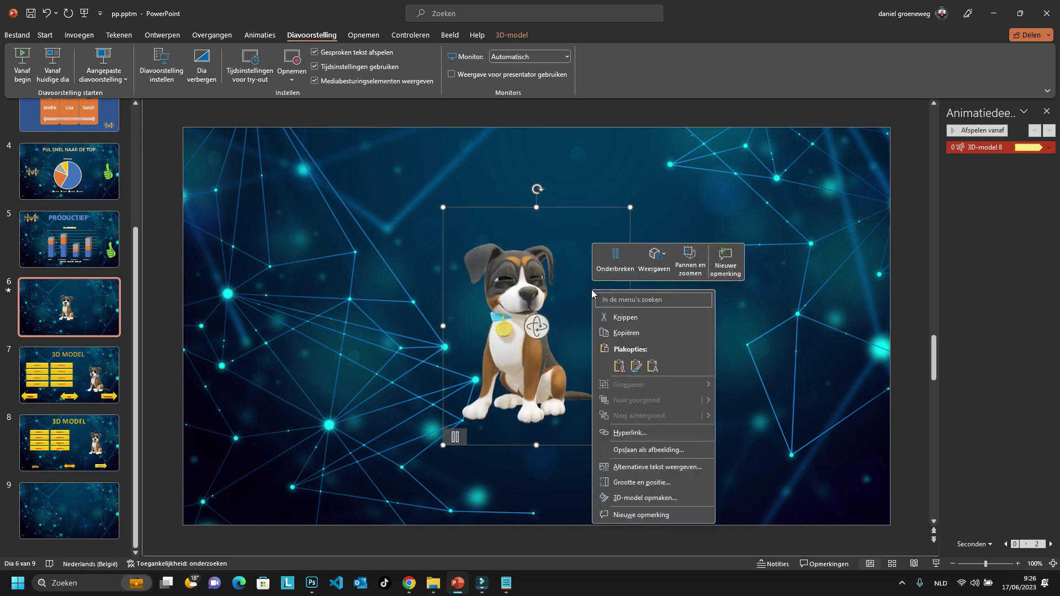
left_click(620, 325)
Step: Paste the dog onto slide 9 and move it to the right side of the slide
left_click(94, 515)
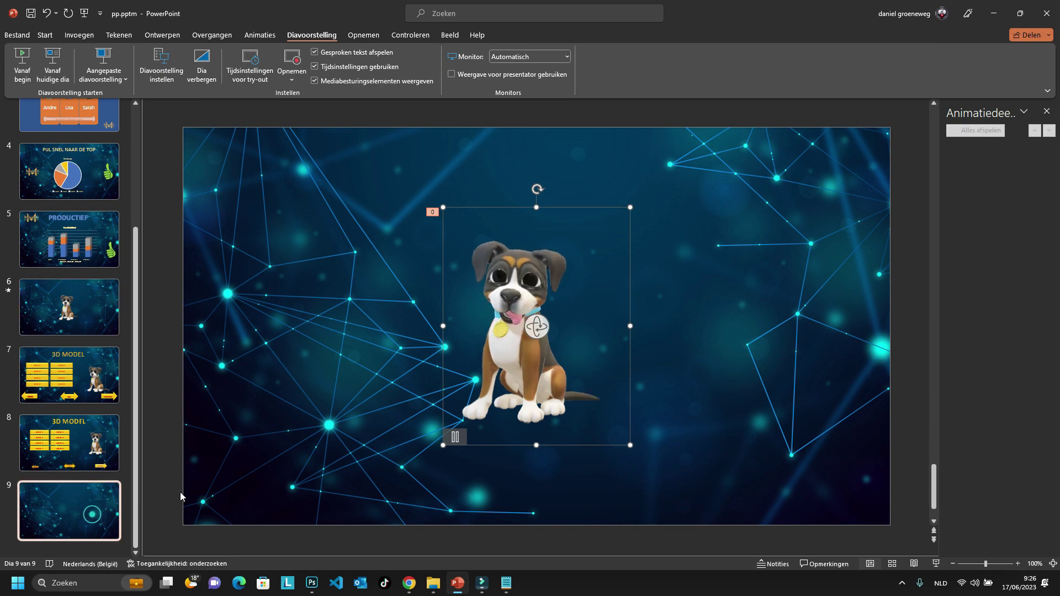
left_click_drag(504, 507, 381, 341)
right_click(381, 340)
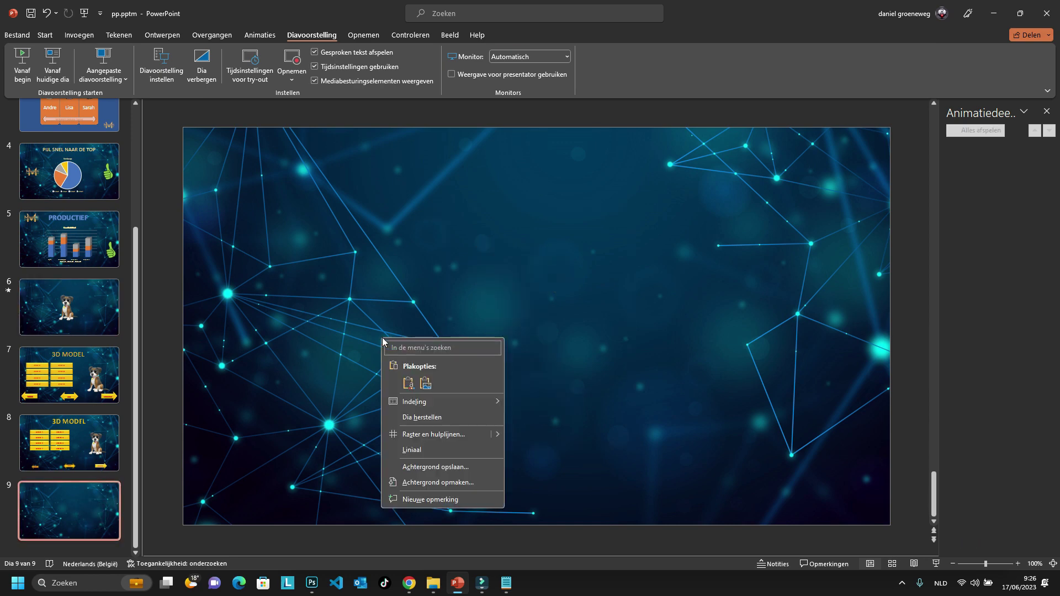
left_click(403, 382)
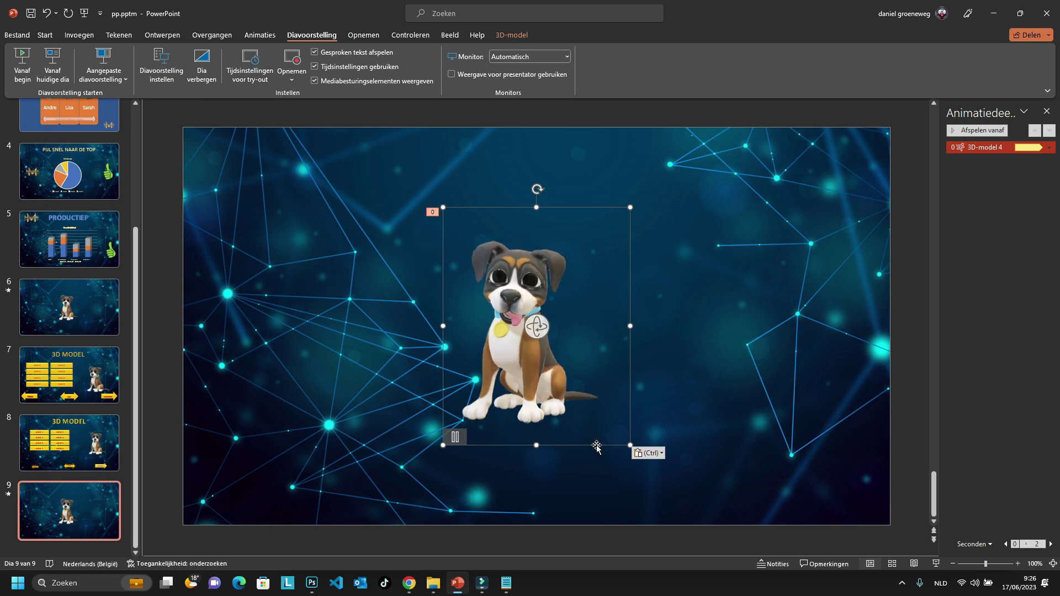
left_click_drag(595, 446, 824, 474)
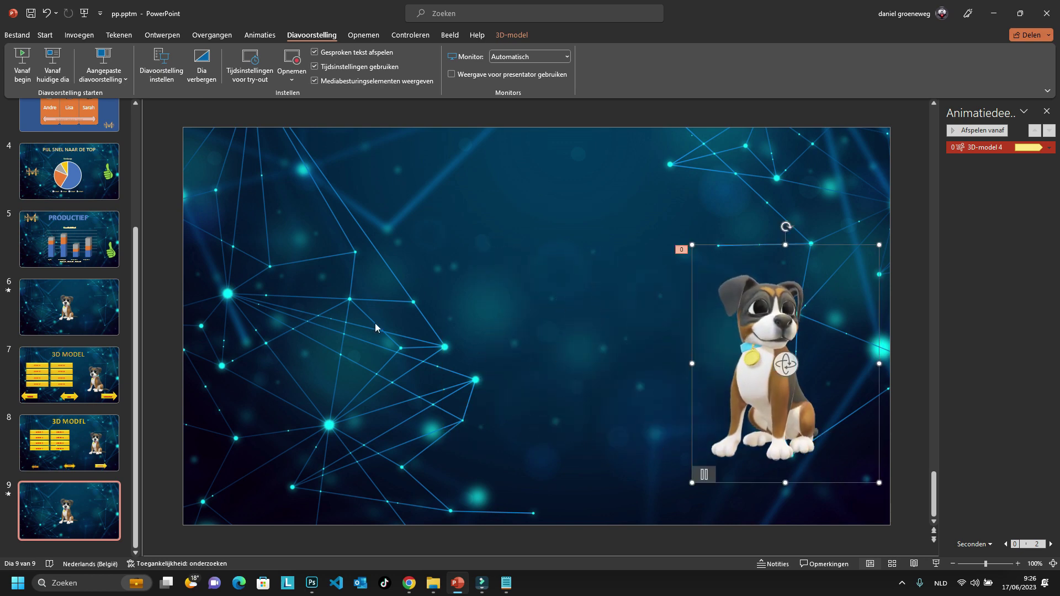
Step: Insert the second soccer ball from the online Sports 3D models, shrink it to about 2.55 × 2.56 cm, and place it lower left
left_click(79, 34)
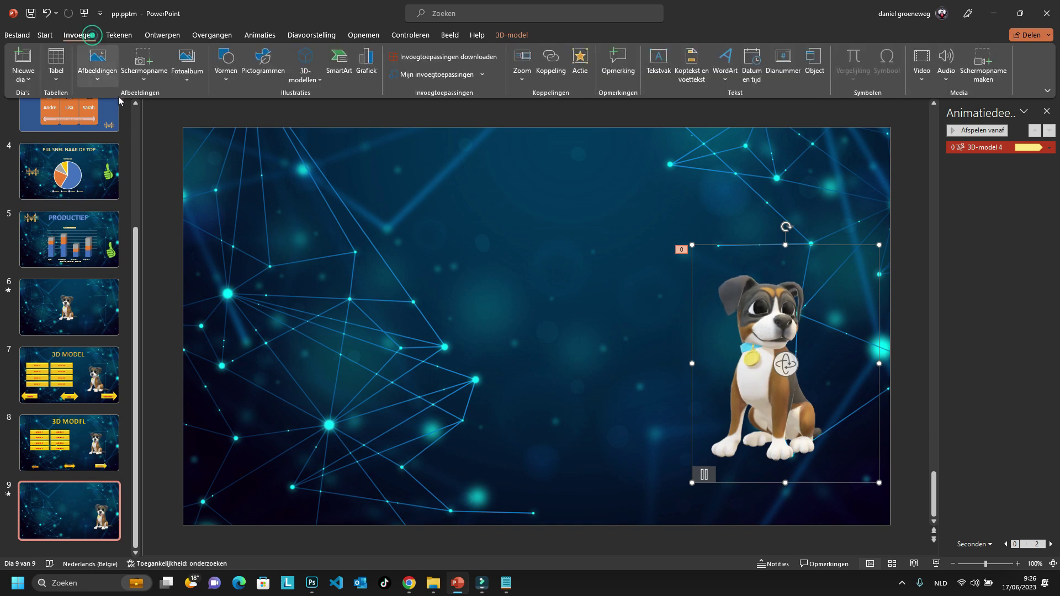
left_click(315, 82)
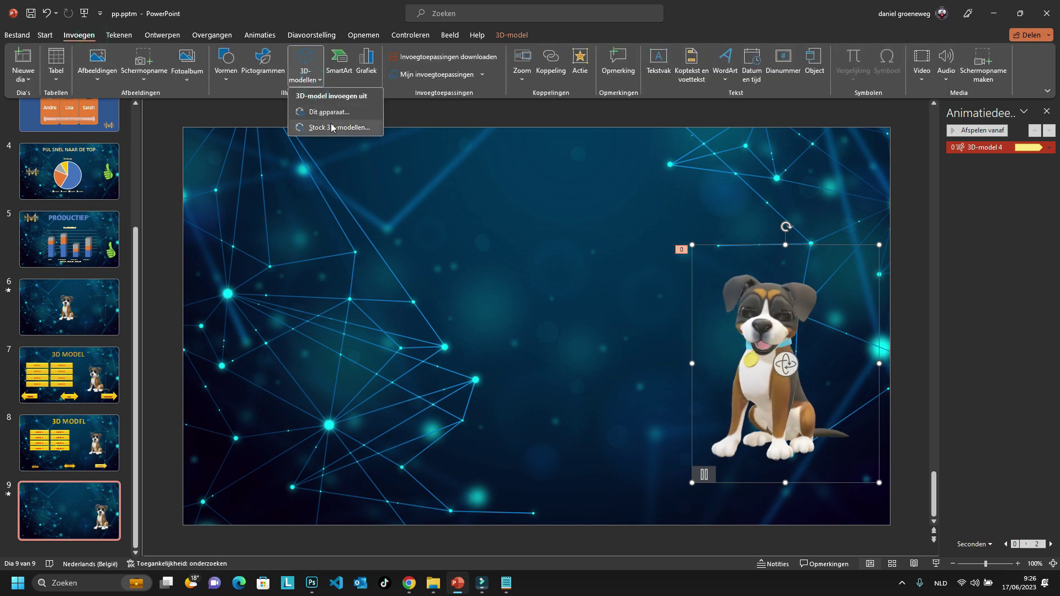
left_click(338, 128)
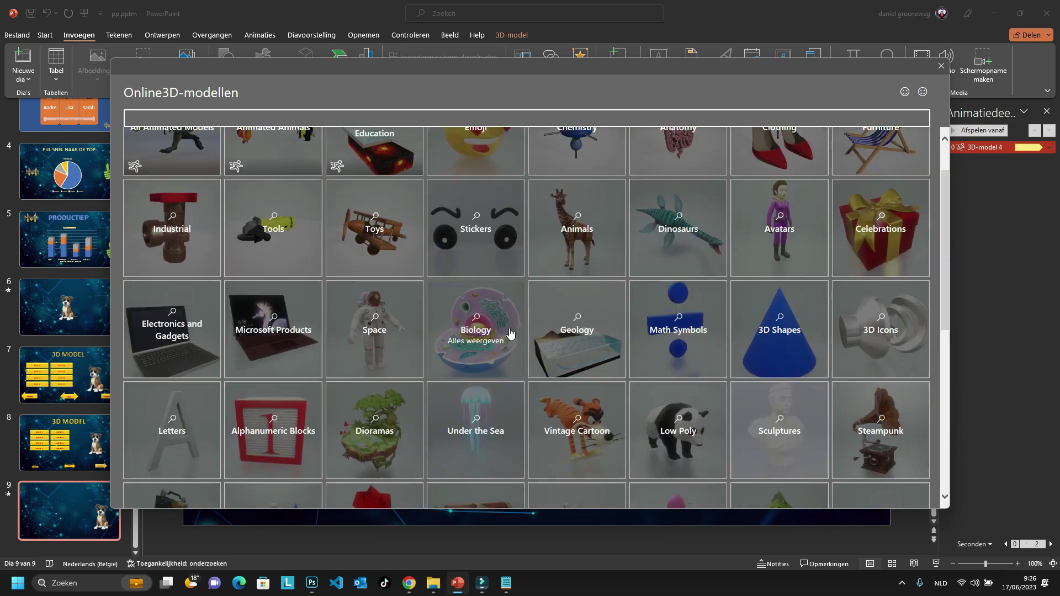
scroll(511, 331, "down", 2)
scroll(516, 327, "down", 5)
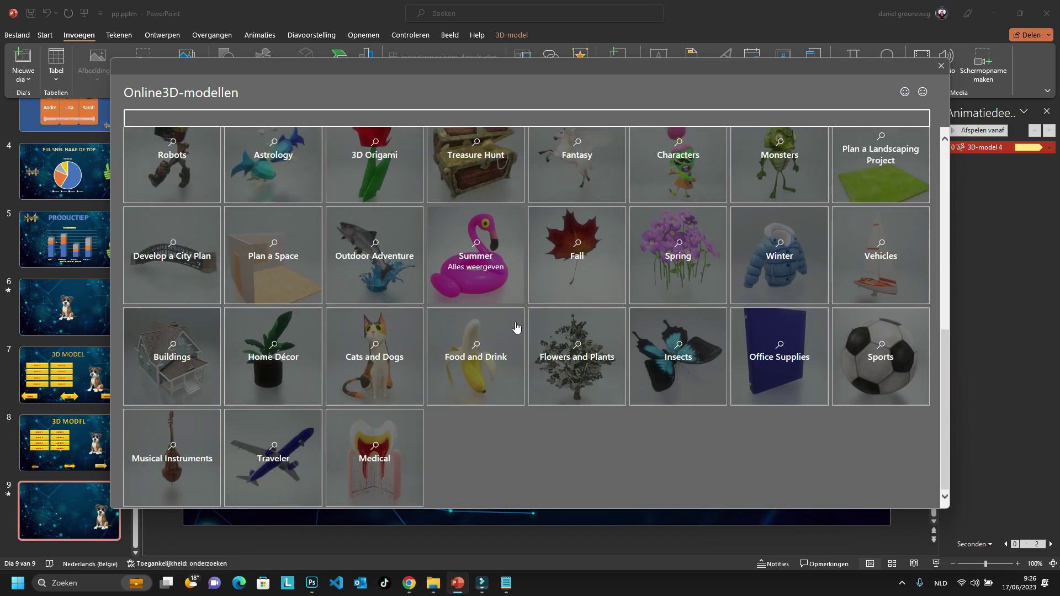
left_click(890, 375)
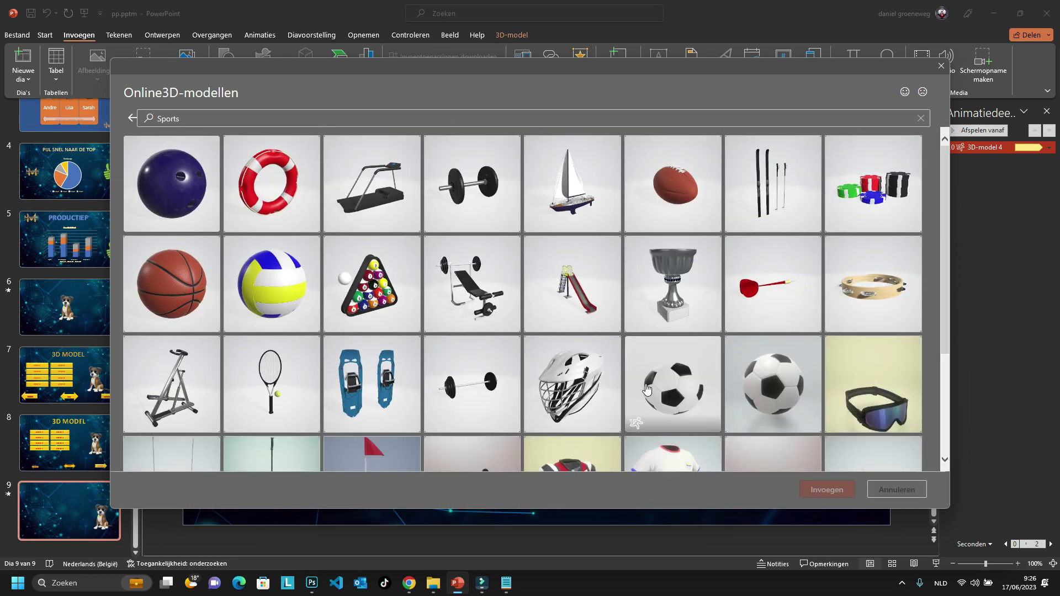
left_click(779, 381)
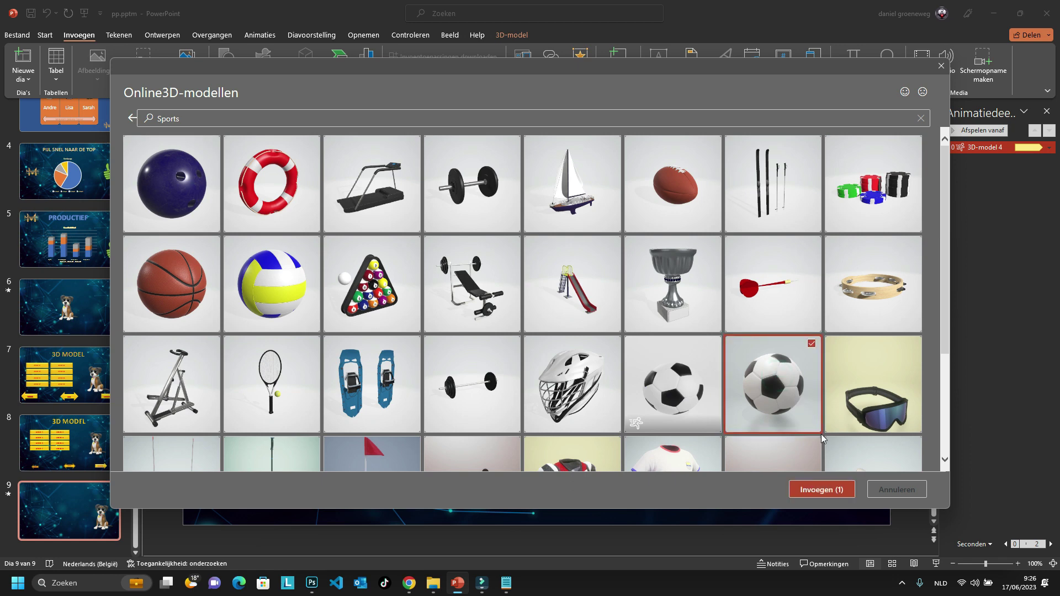
left_click(817, 490)
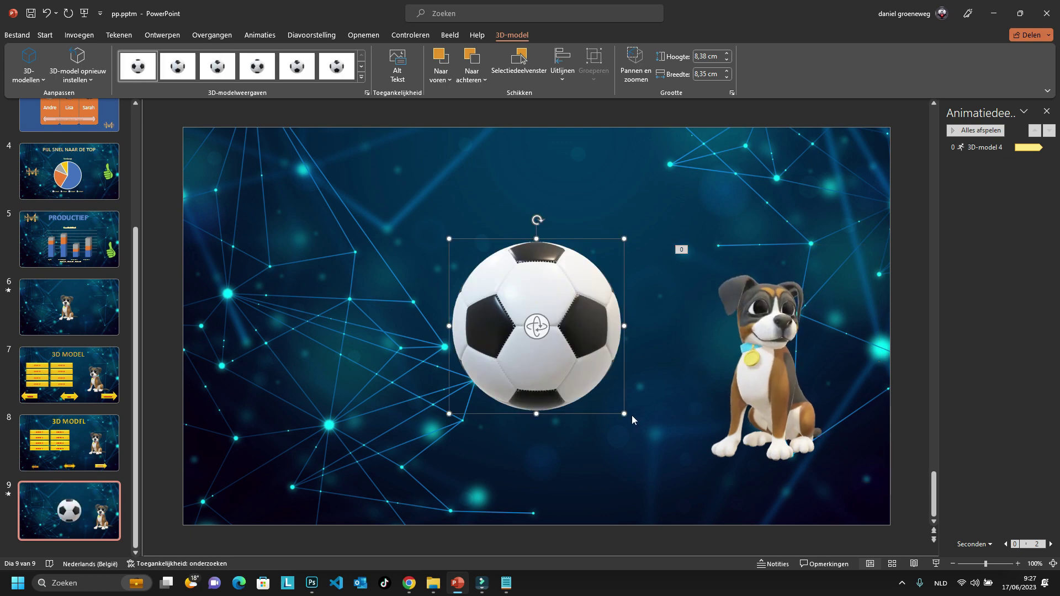
mouse_move(624, 413)
left_mouse_down()
mouse_move(496, 283)
mouse_move(467, 328)
mouse_move(340, 437)
left_mouse_up()
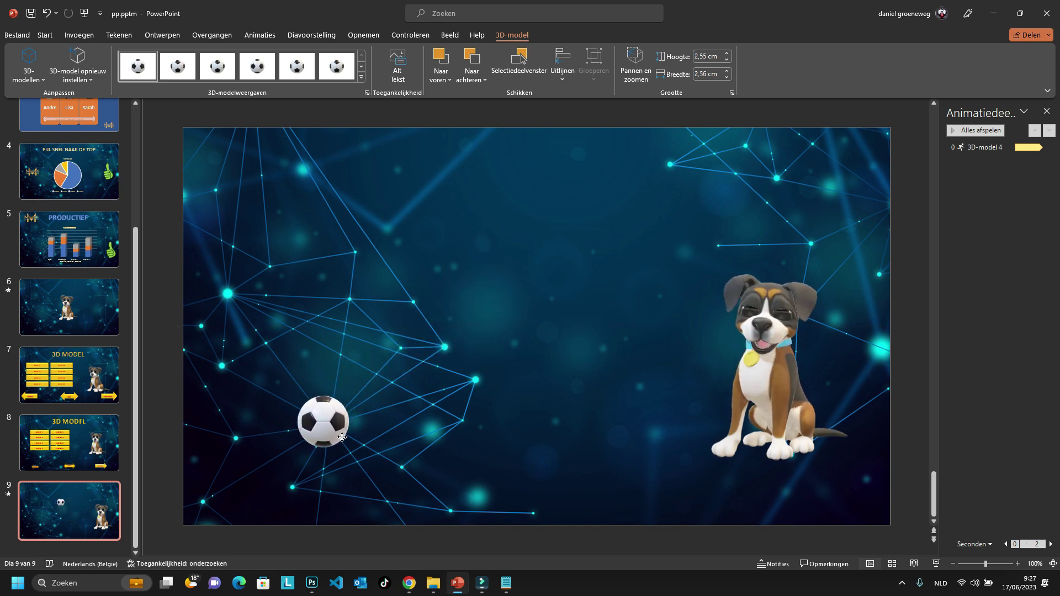
left_click_drag(340, 437, 334, 437)
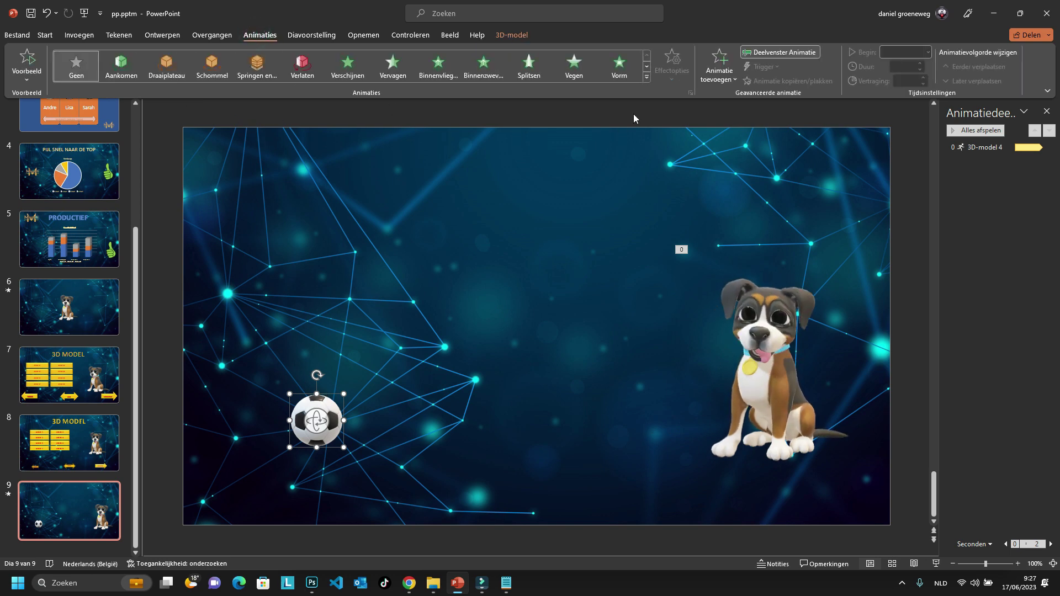
Step: Give the ball a Lines motion path, with its end dragged horizontally right toward the dog
left_click(648, 76)
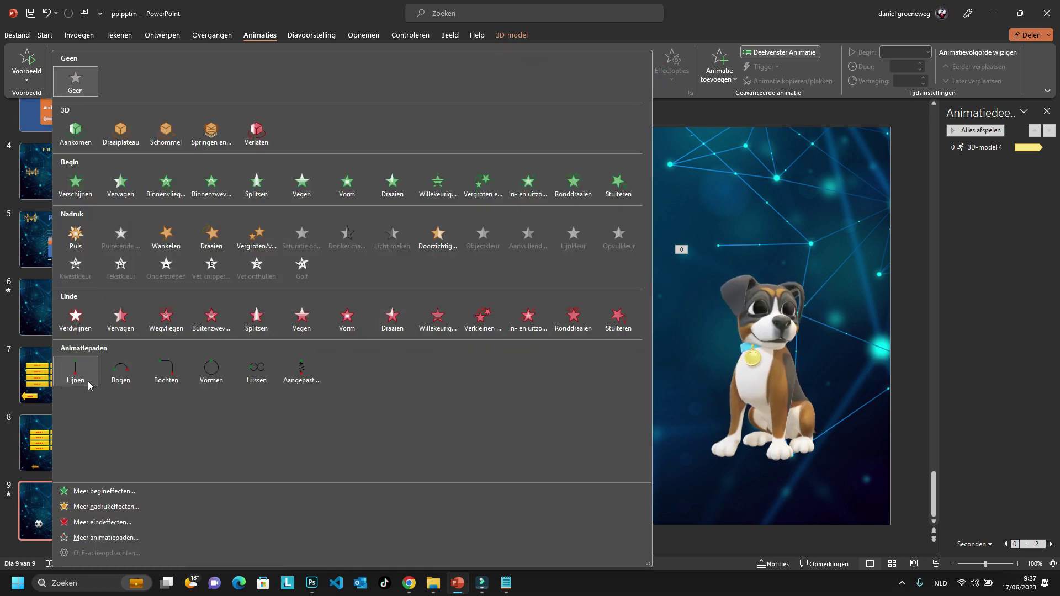
left_click(77, 373)
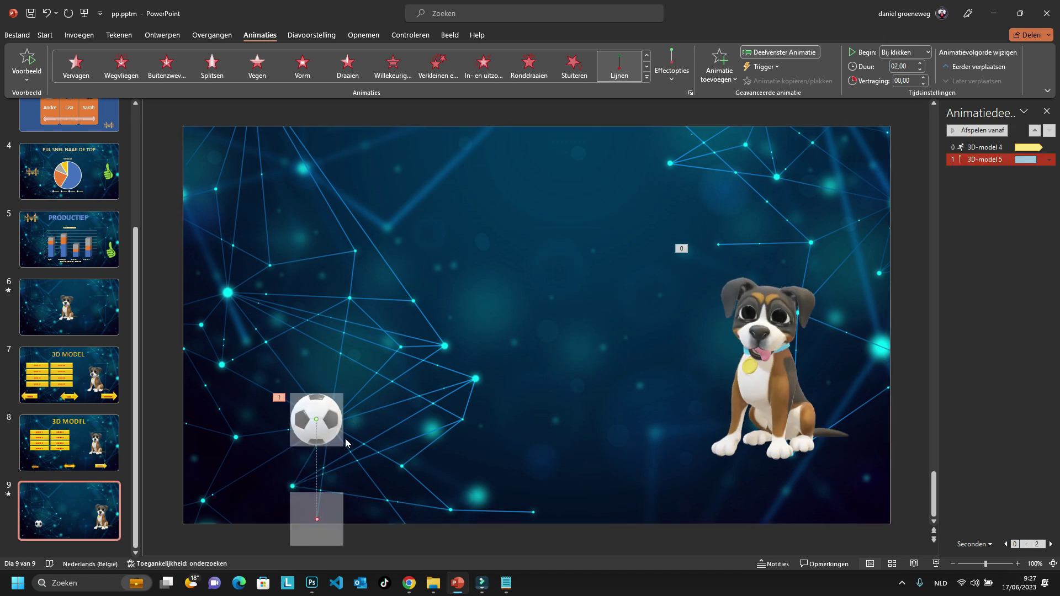
mouse_move(315, 517)
left_mouse_down()
mouse_move(695, 415)
mouse_move(677, 419)
left_mouse_up()
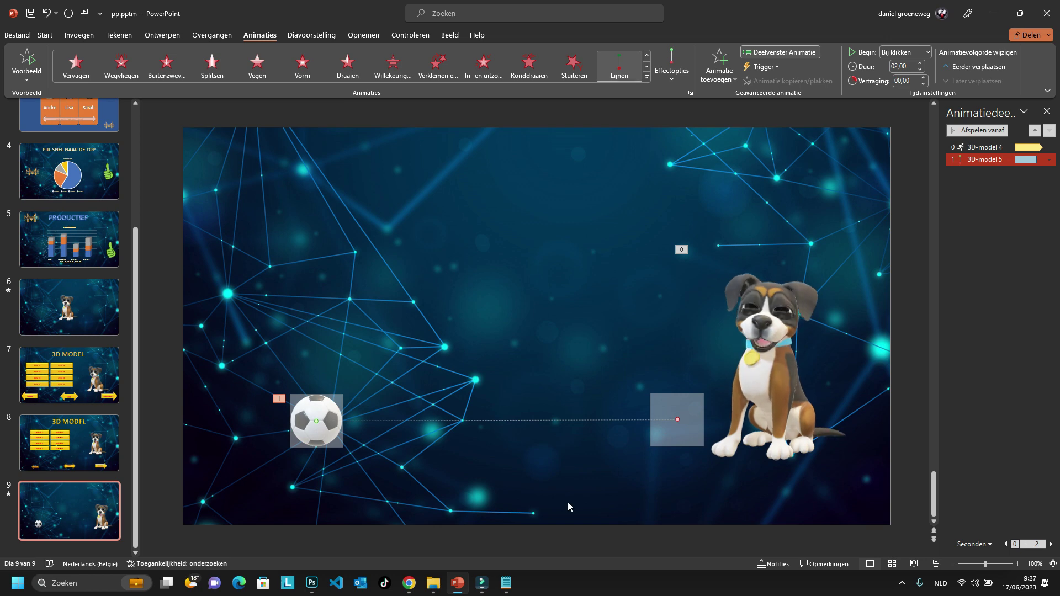
left_click(311, 35)
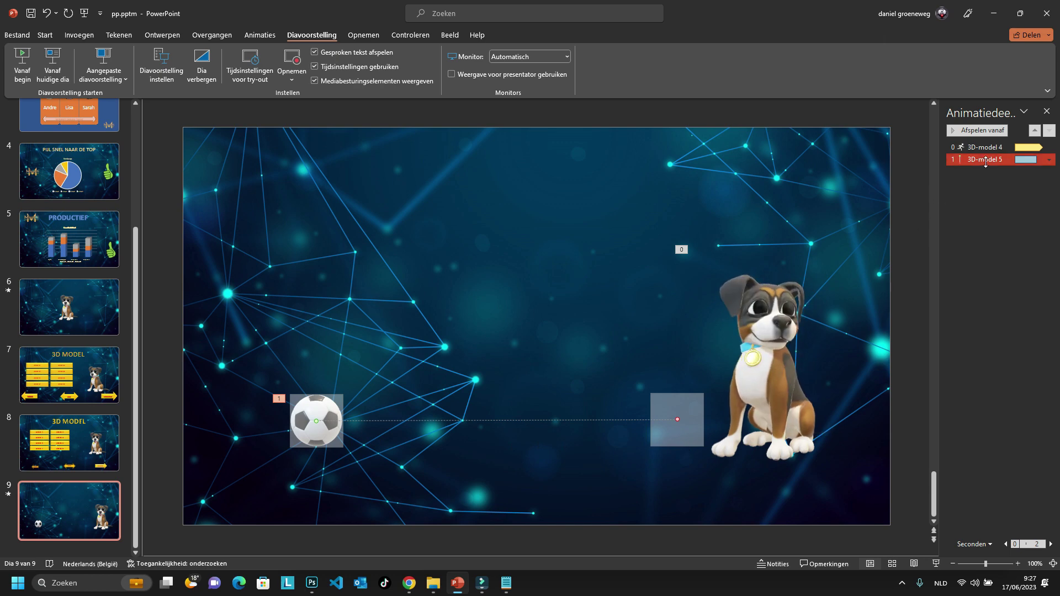
Step: Set the soccer ball's animation to start With Previous (Met vorige)
left_click(674, 438)
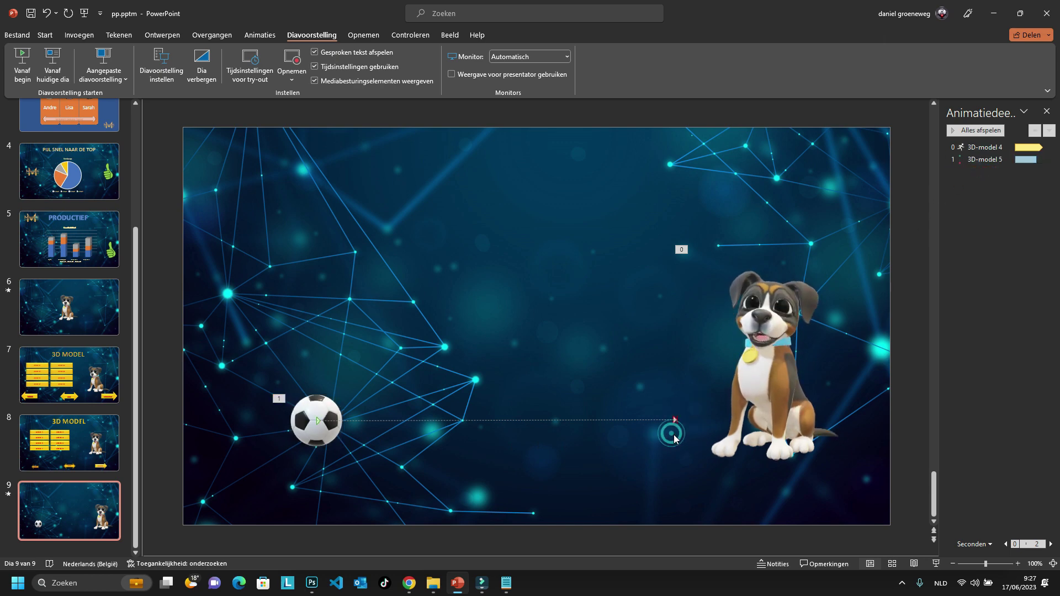
left_click(327, 412)
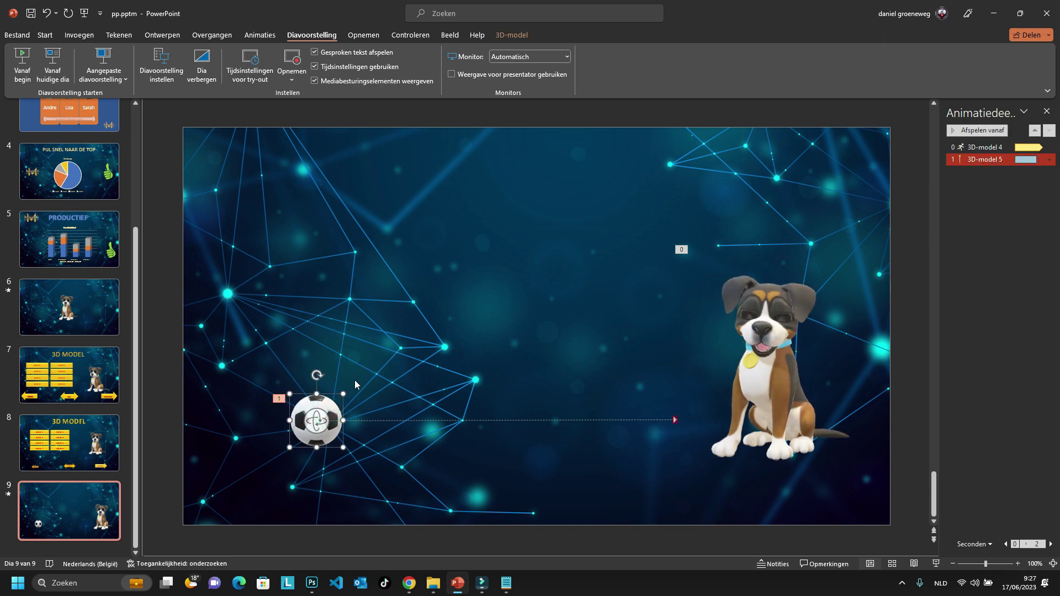
left_click(255, 37)
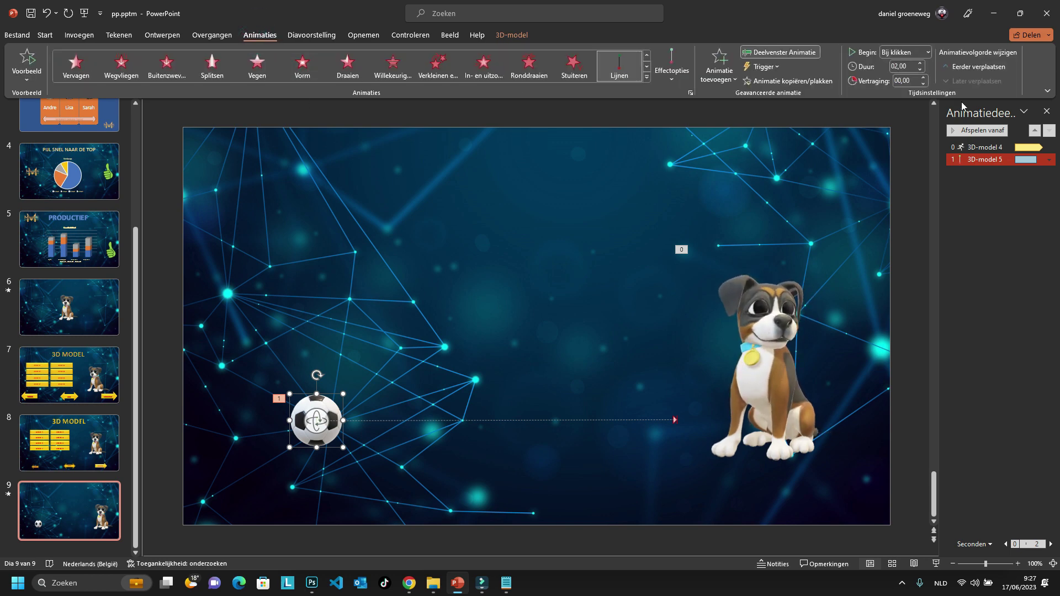
left_click(928, 53)
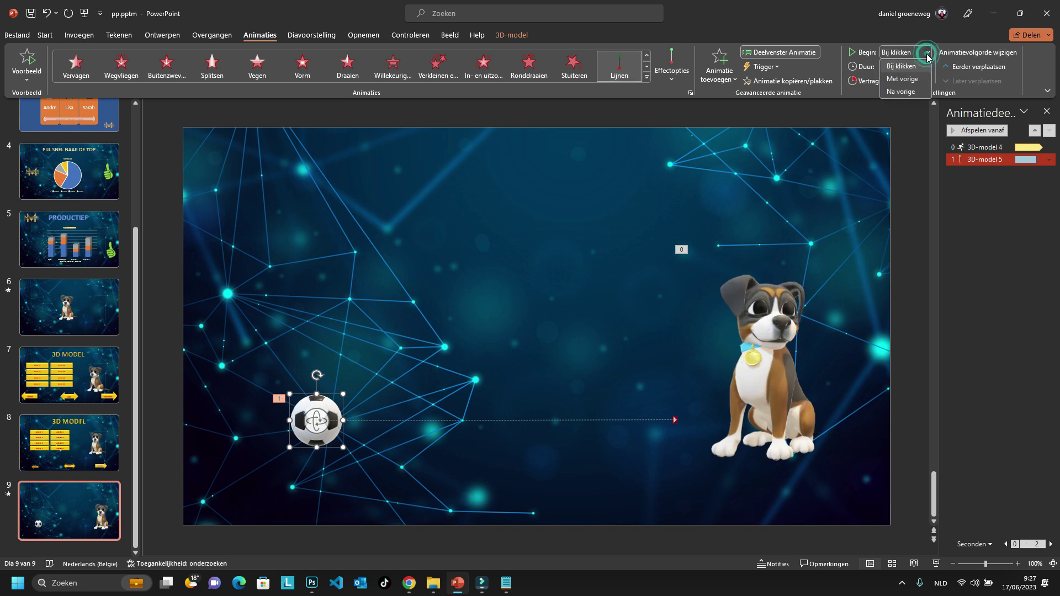
left_click(914, 83)
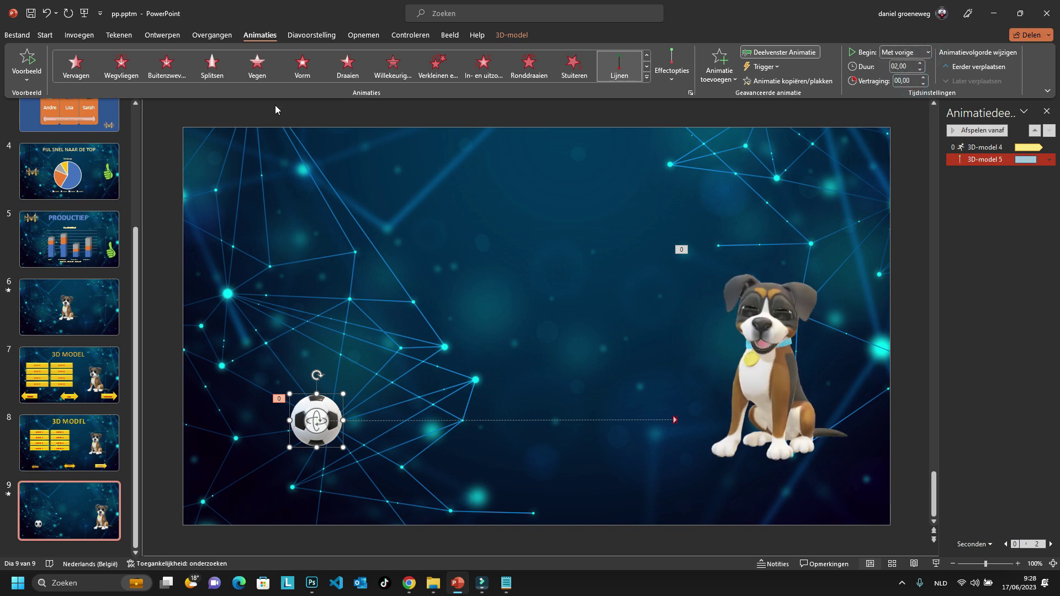
Step: Run the slide show from the beginning, view slide 9's ball animation, then return to editing
left_click(308, 35)
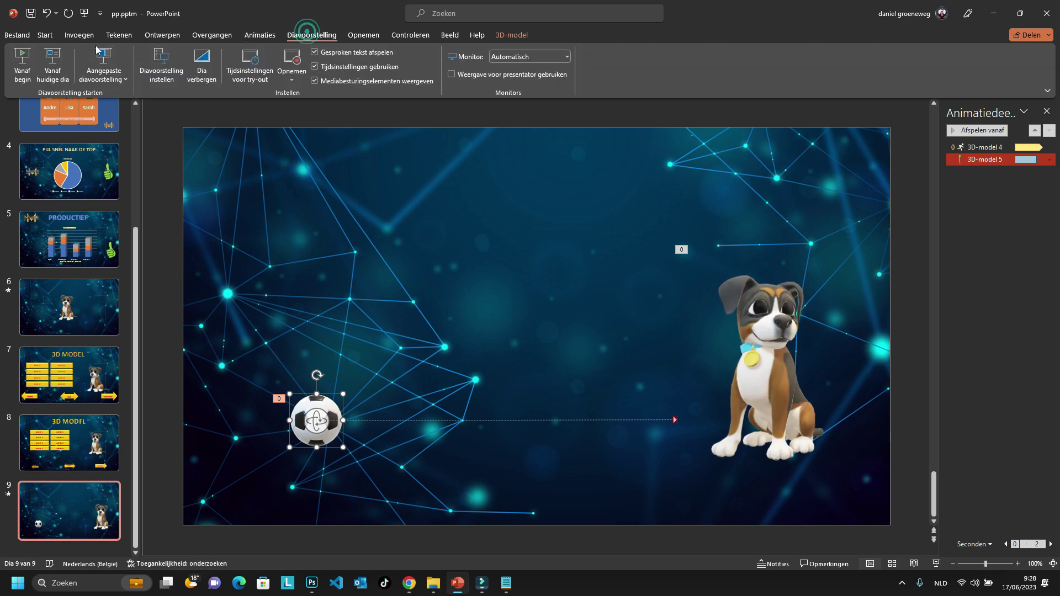
left_click(22, 66)
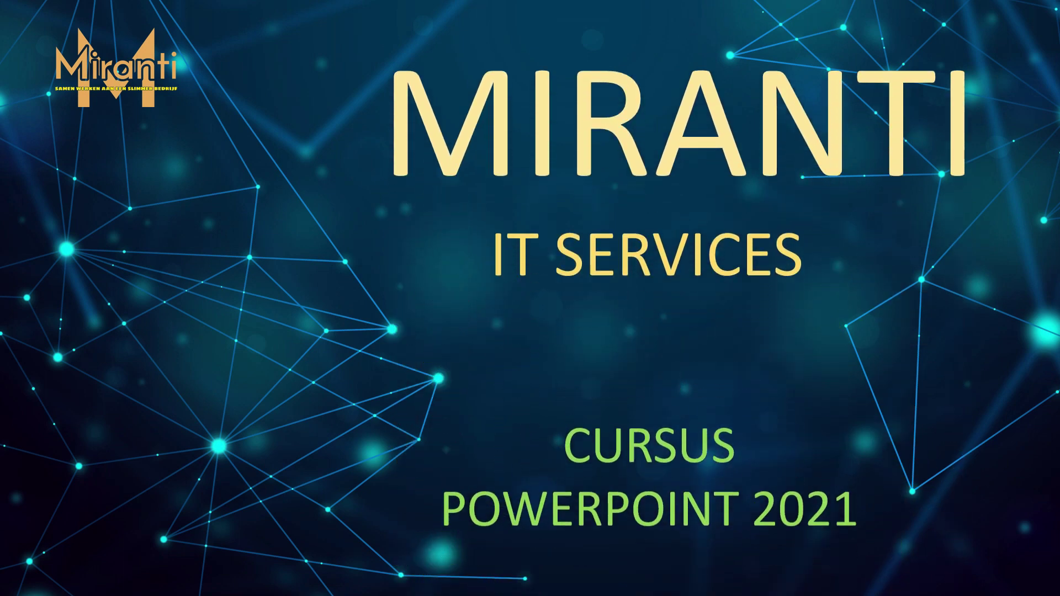
key("Escape")
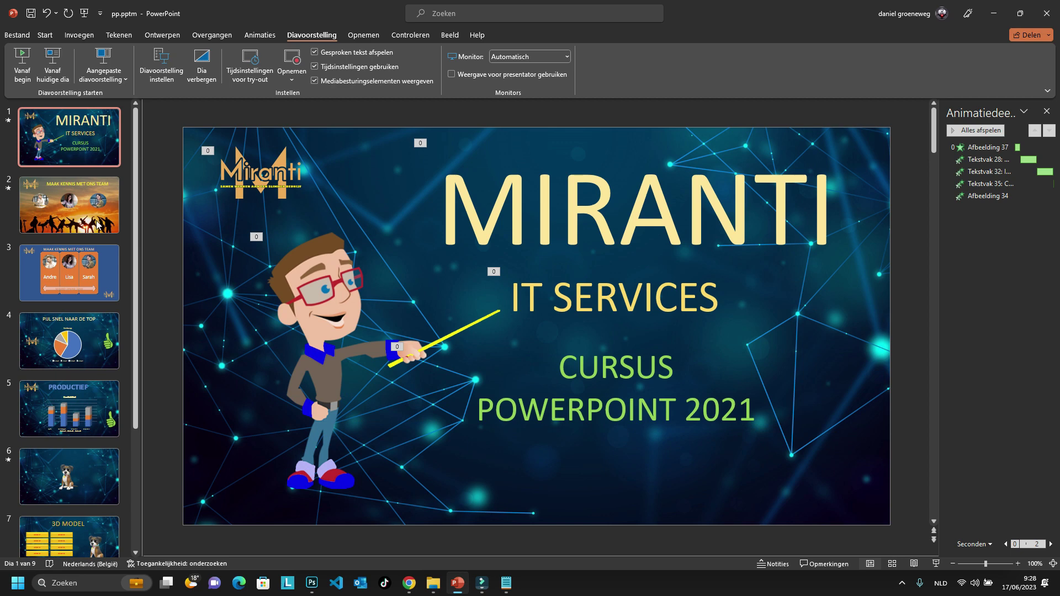
scroll(134, 354, "down", 2)
scroll(125, 439, "down", 2)
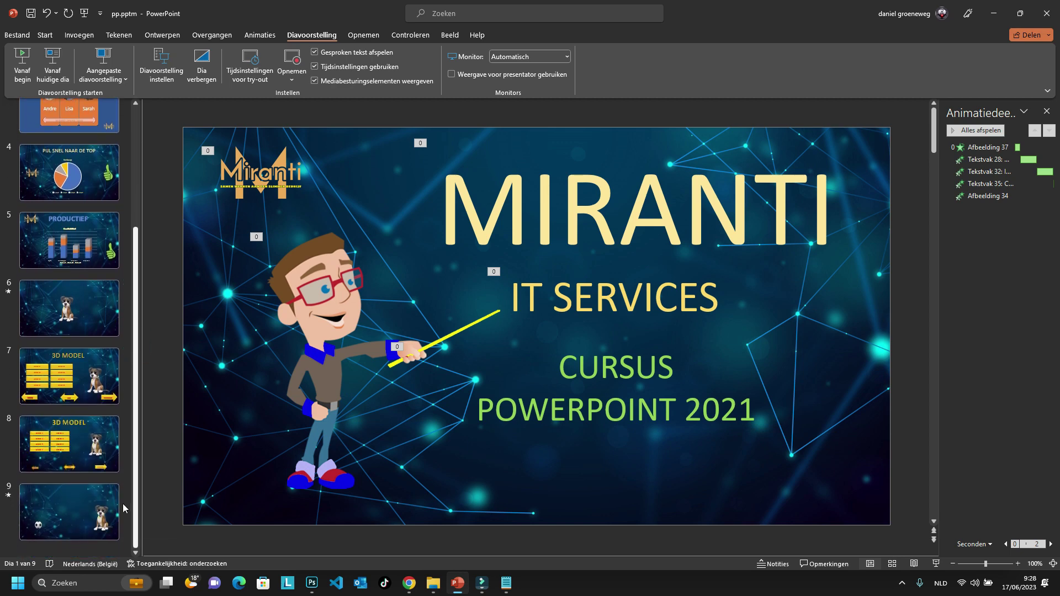
left_click(61, 503)
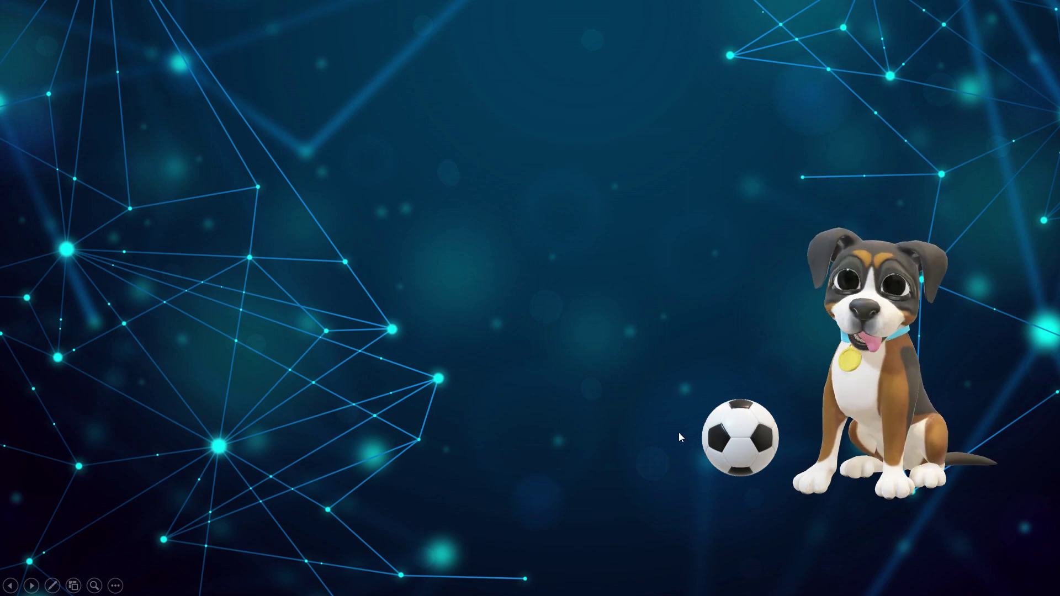
key("Escape")
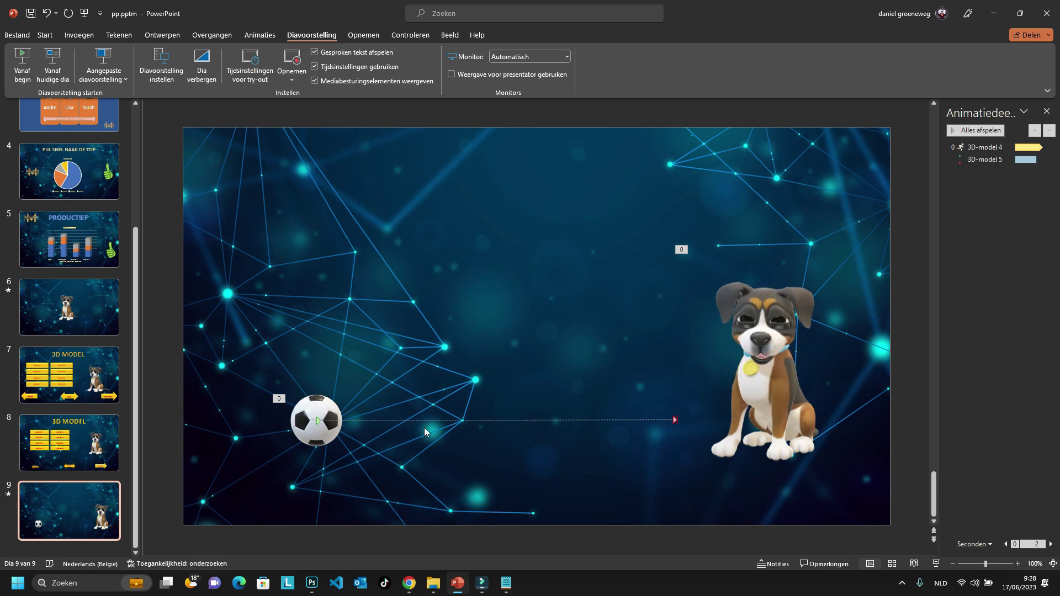
left_click(317, 413)
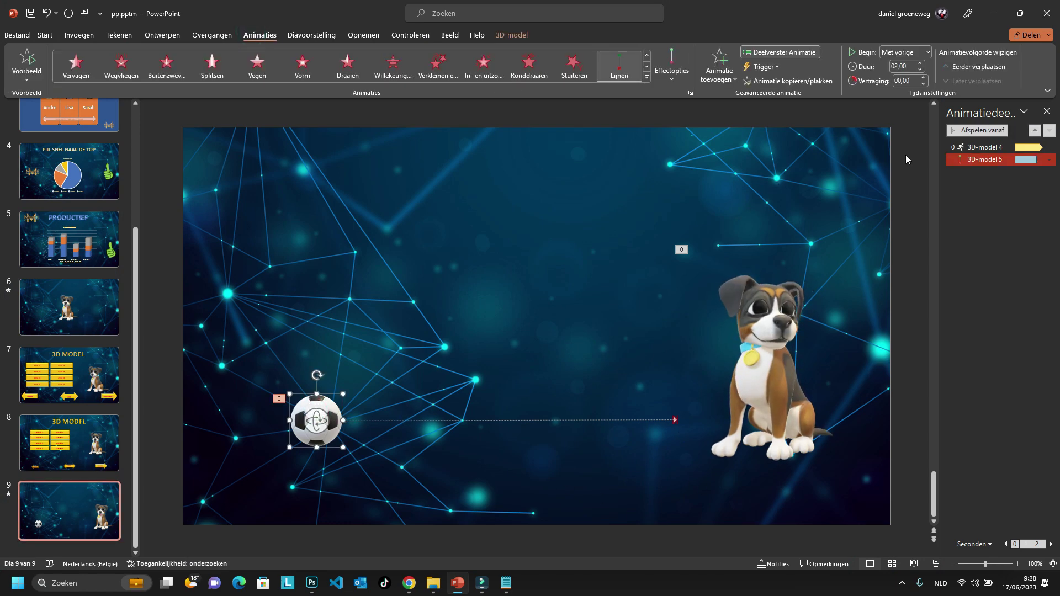
Step: Switch the ball's animation start back to On Click and replay the slide show to test it
left_click(928, 52)
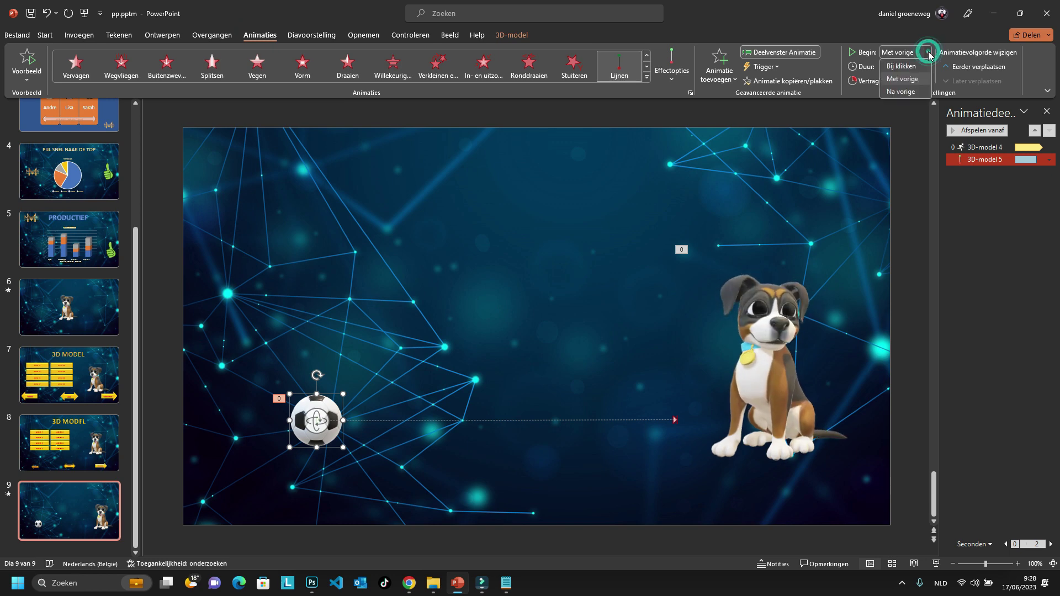
left_click(900, 65)
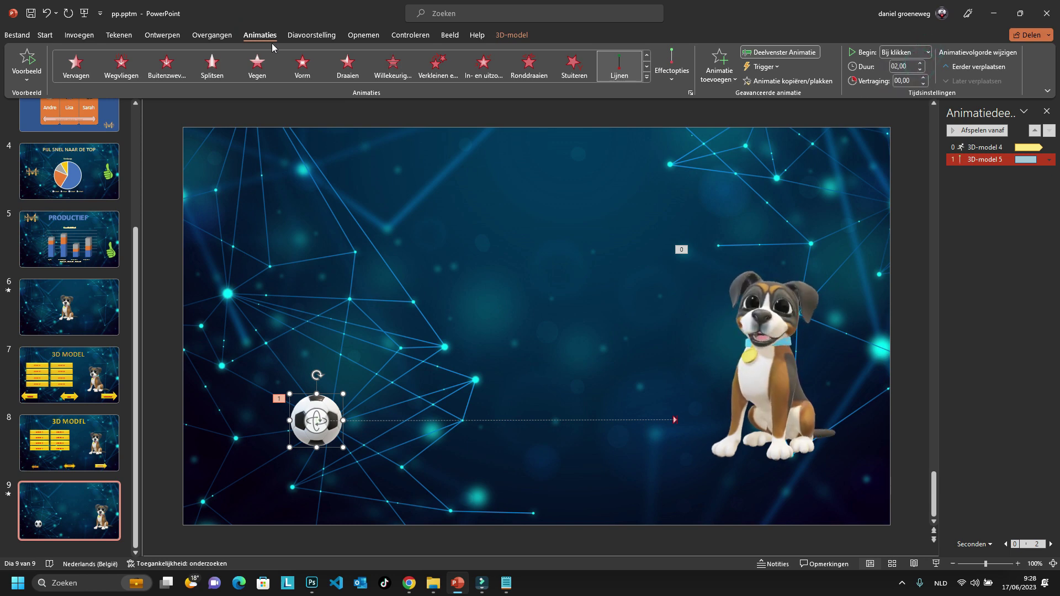
left_click(311, 35)
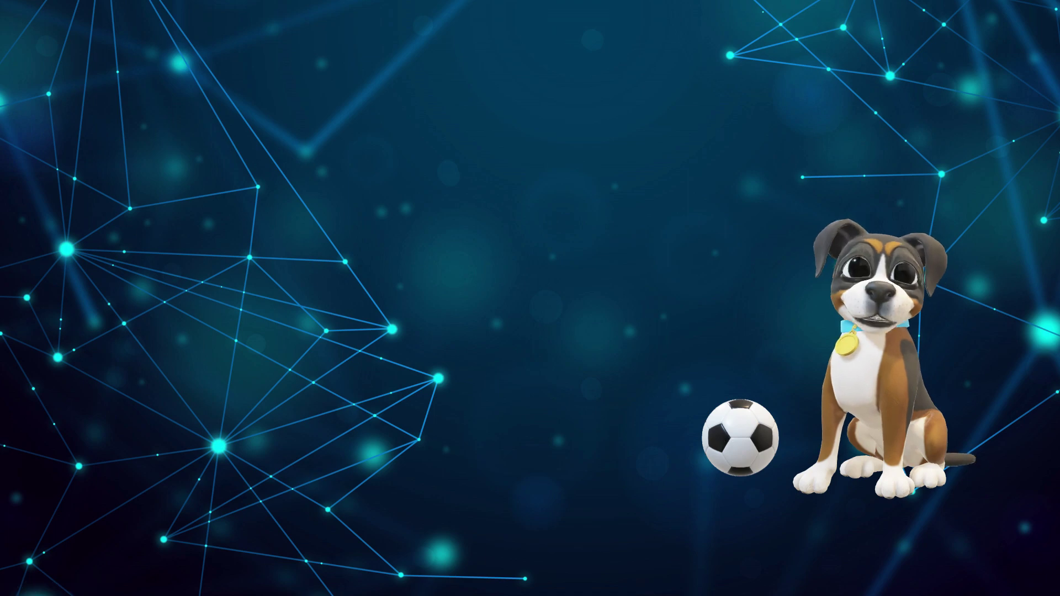
key("Escape")
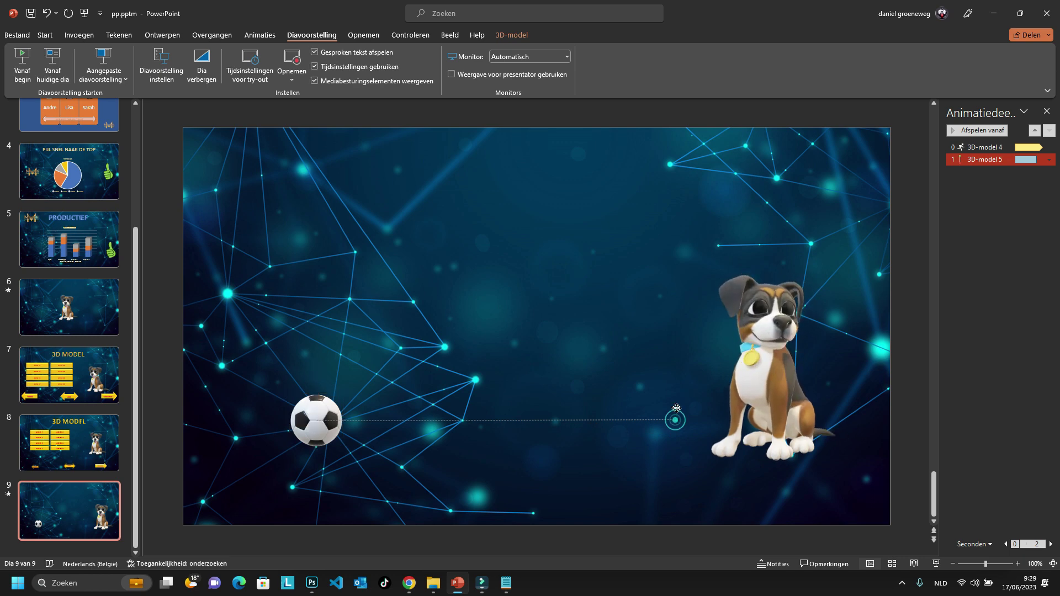
Step: Drag the ball's motion path end point up onto the dog's head
left_click_drag(675, 421, 677, 406)
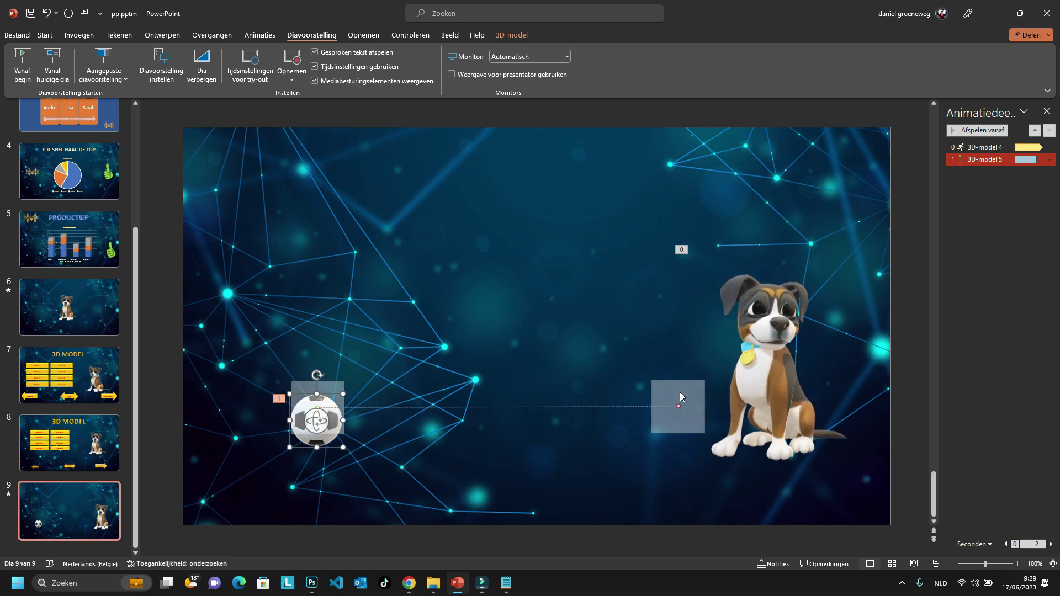
mouse_move(679, 401)
left_mouse_down()
mouse_move(767, 247)
mouse_move(768, 260)
left_mouse_up()
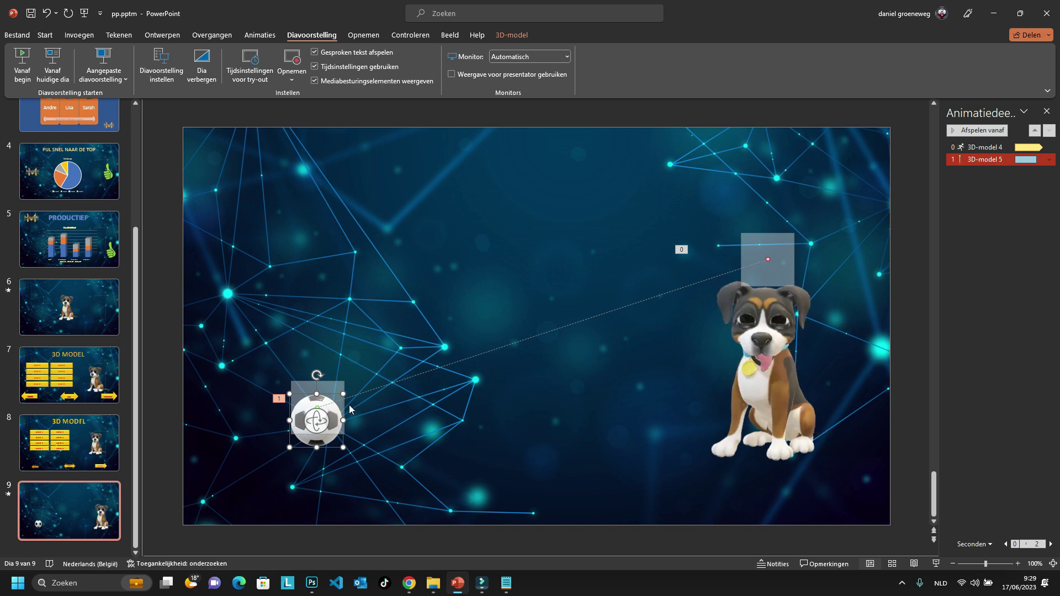
left_click(328, 418)
left_click(328, 418)
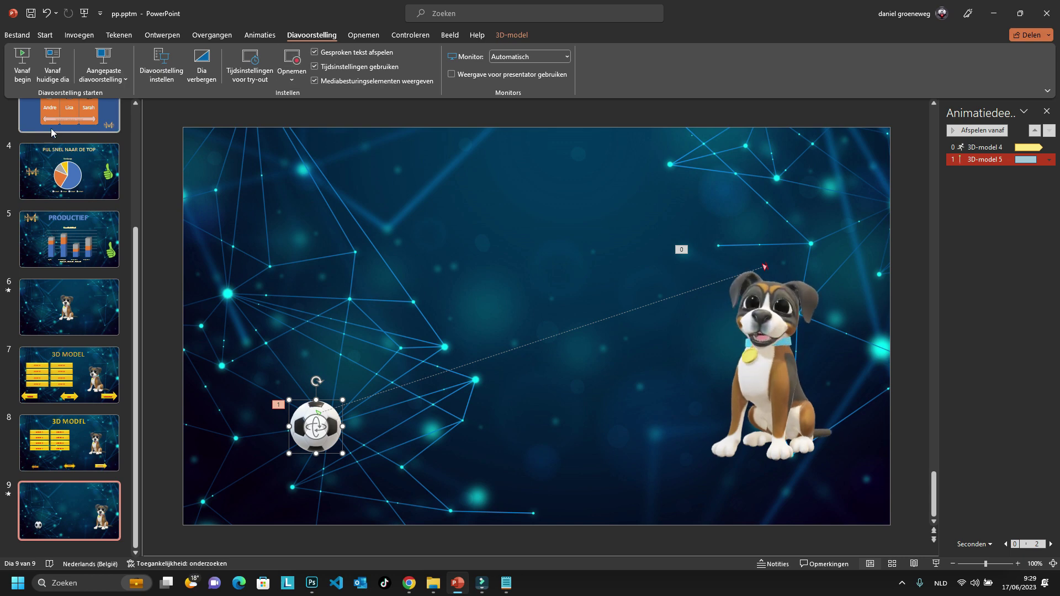
Step: Play from the current slide and click to watch the ball land on the dog's head
left_click(52, 82)
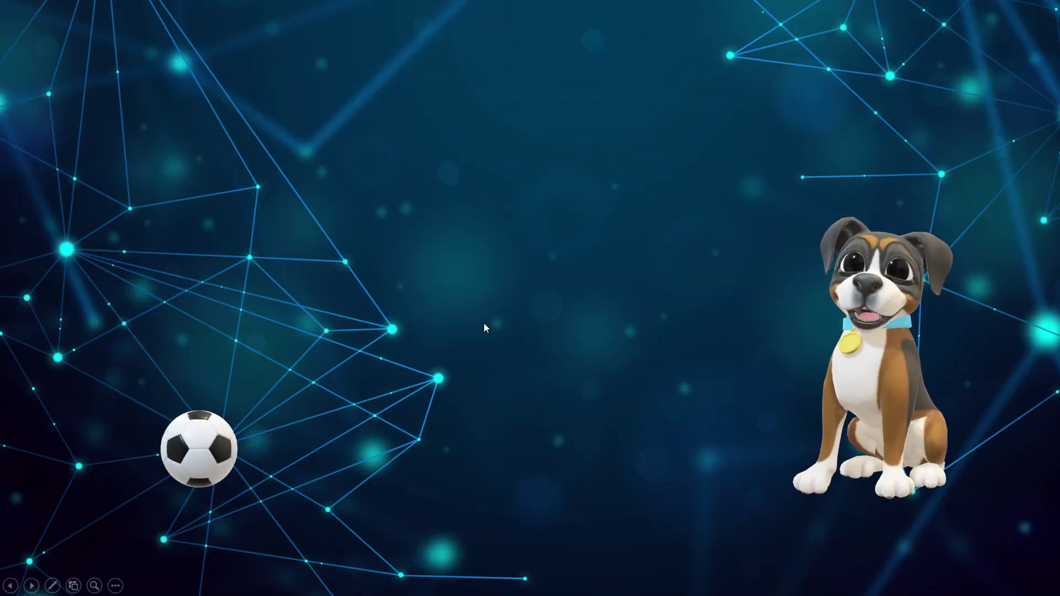
left_click(488, 303)
left_click(488, 308)
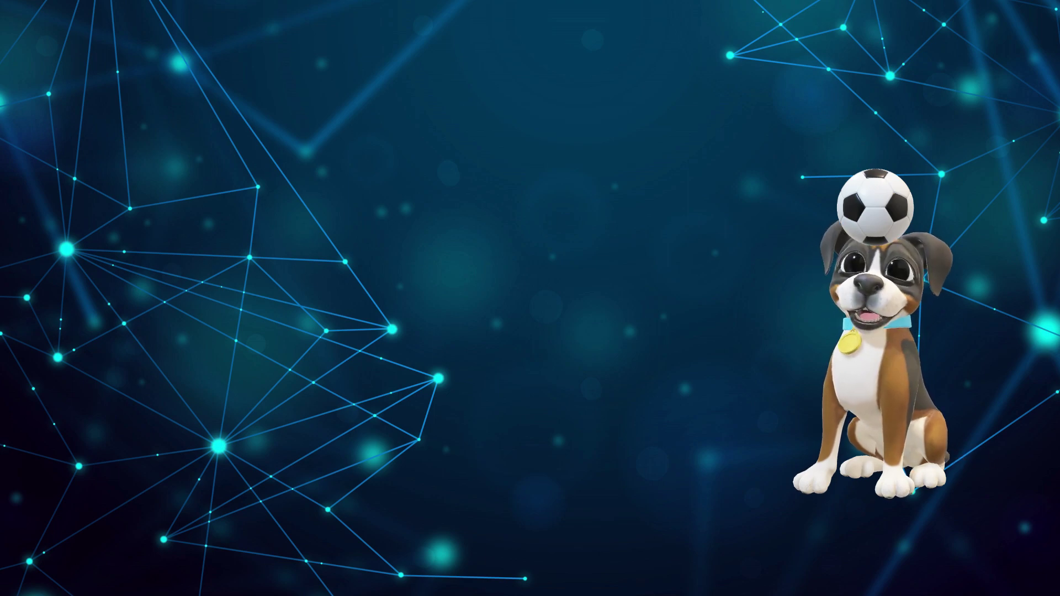
key("Escape")
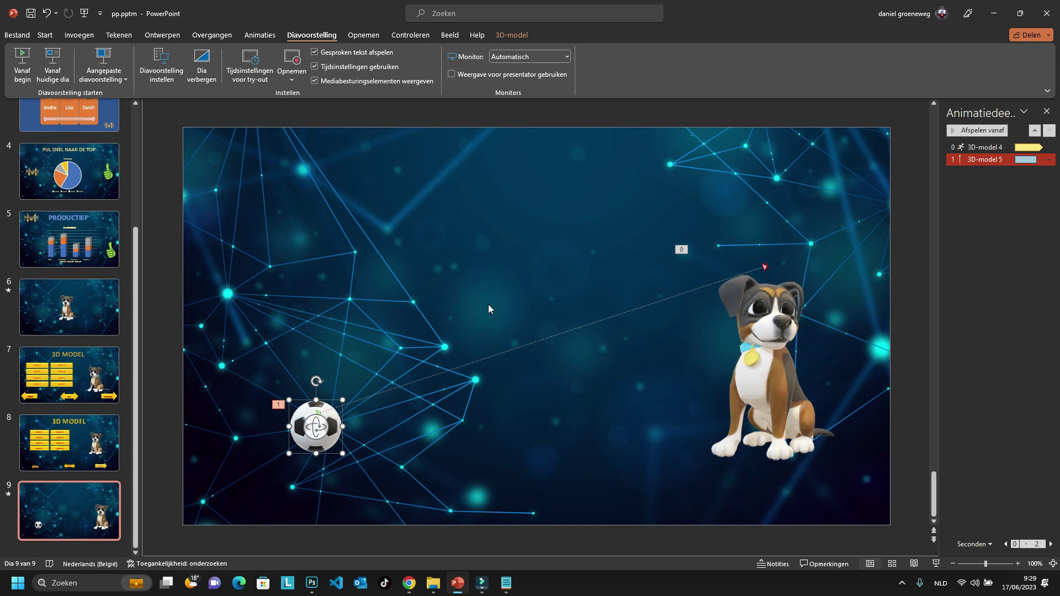